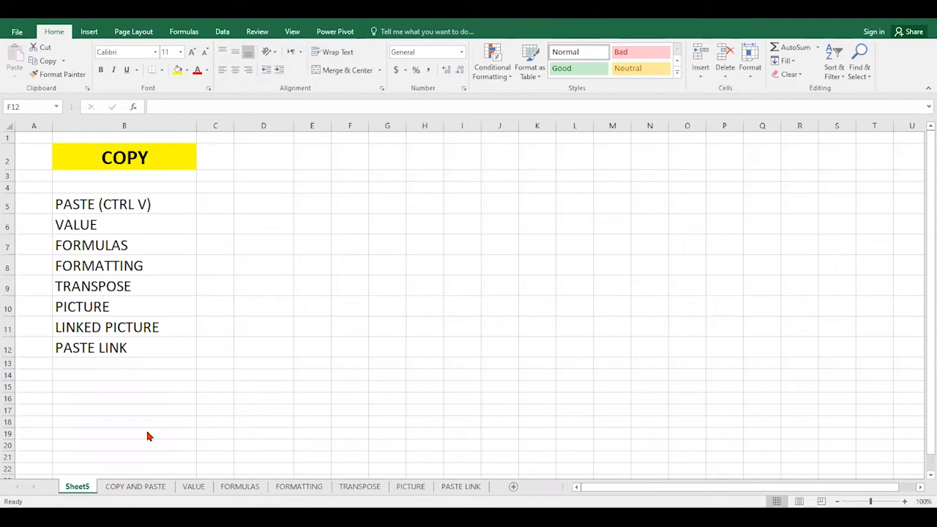
On the COPY AND PASTE sheet, copy the table in B3:H15 and paste it in full at J3
{"action": "left_click", "coordinate": [136, 487]}
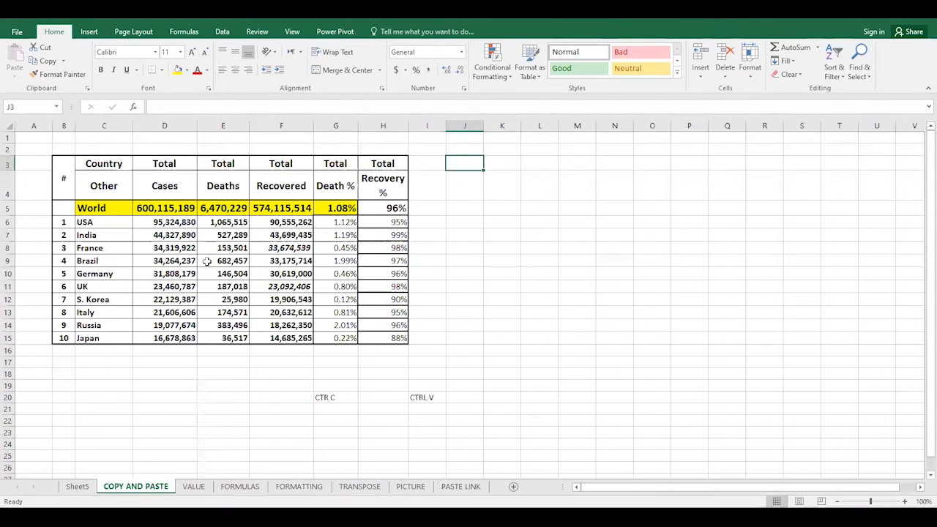
{"action": "left_click", "coordinate": [321, 396]}
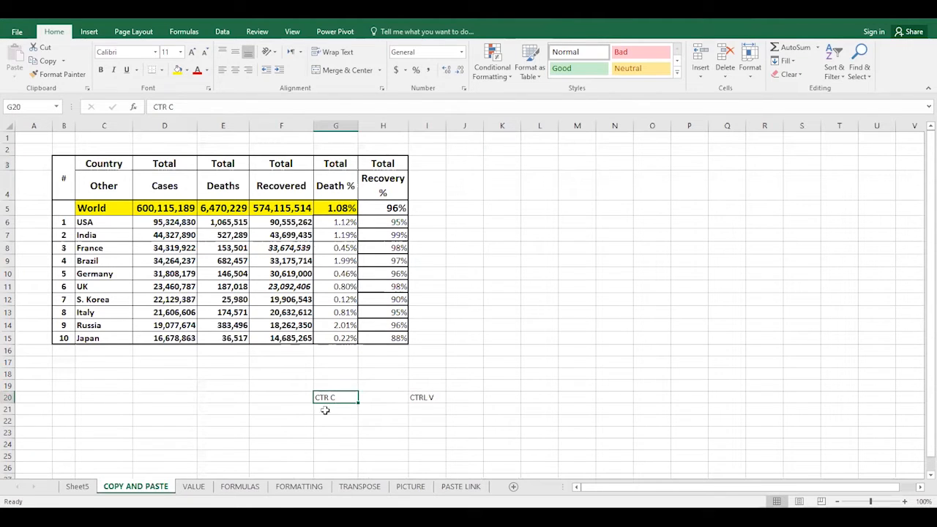
{"action": "left_click", "coordinate": [418, 397]}
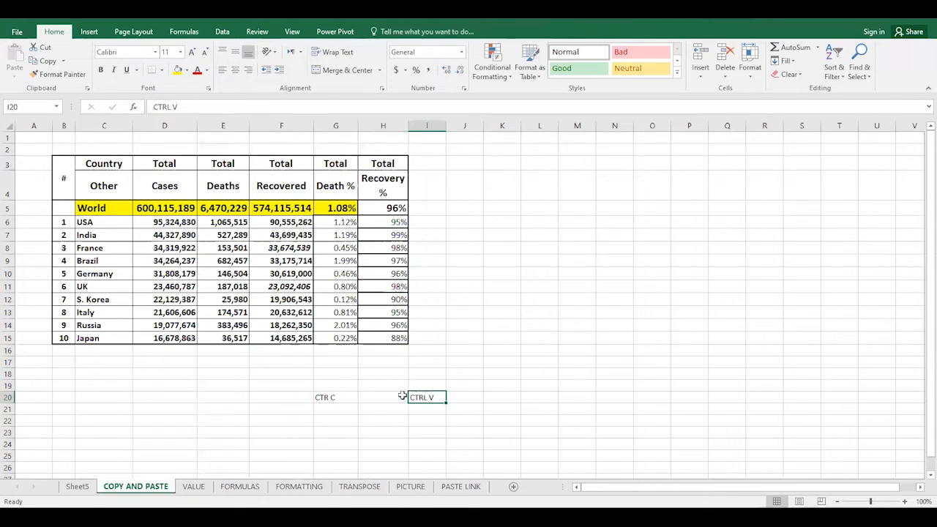
{"action": "mouse_move", "coordinate": [62, 166]}
{"action": "left_mouse_down"}
{"action": "mouse_move", "coordinate": [209, 289]}
{"action": "mouse_move", "coordinate": [364, 338]}
{"action": "left_mouse_up"}
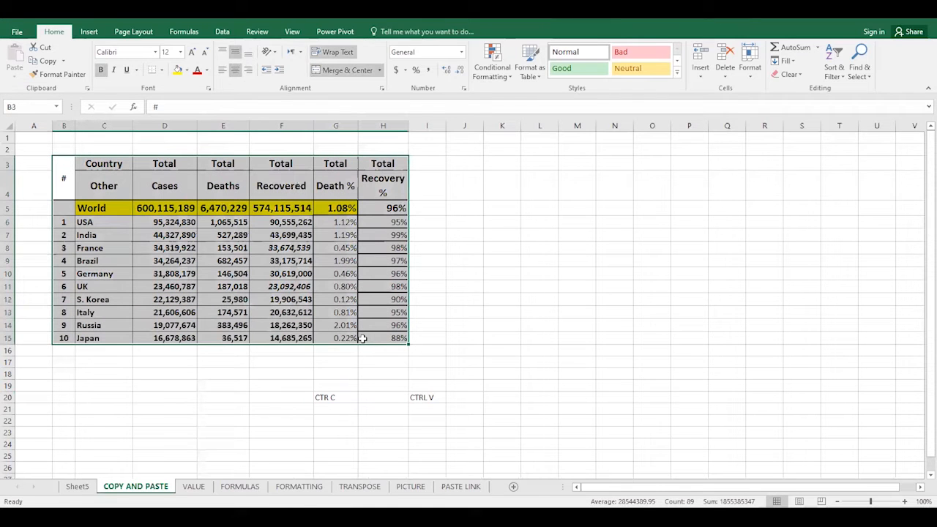
{"action": "key", "text": "ctrl+c"}
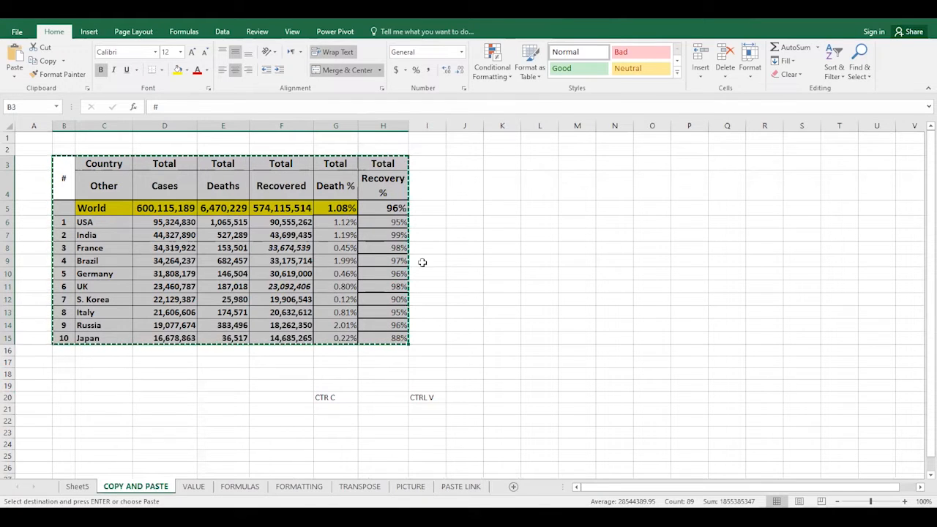
{"action": "left_click", "coordinate": [464, 163]}
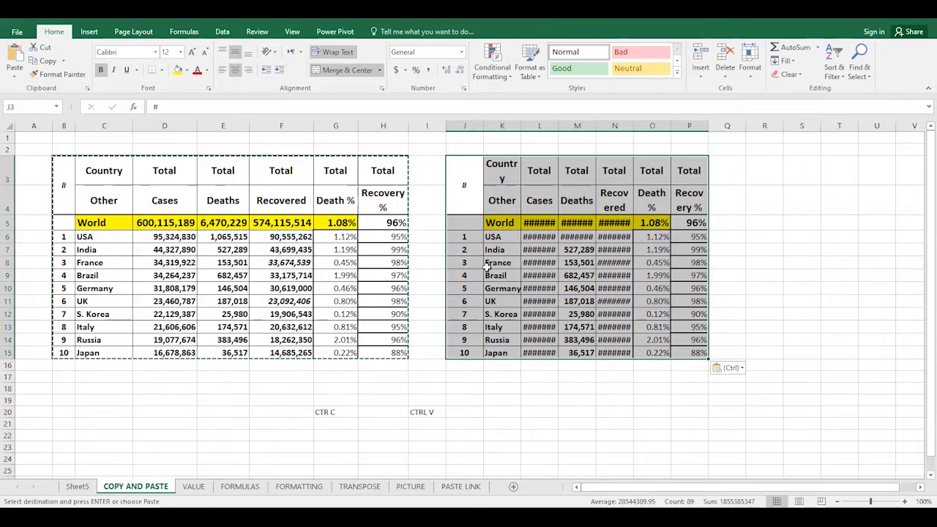
Widen the Country, Cases and Deaths columns (K, L and M) of the pasted table
{"action": "left_click_drag", "start_coordinate": [520, 127], "coordinate": [552, 131]}
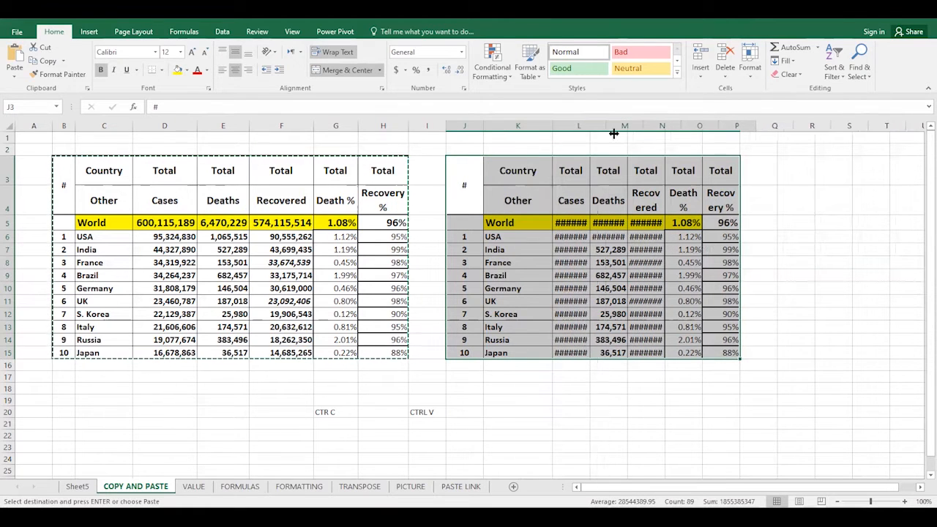
{"action": "left_click_drag", "start_coordinate": [642, 128], "coordinate": [663, 130]}
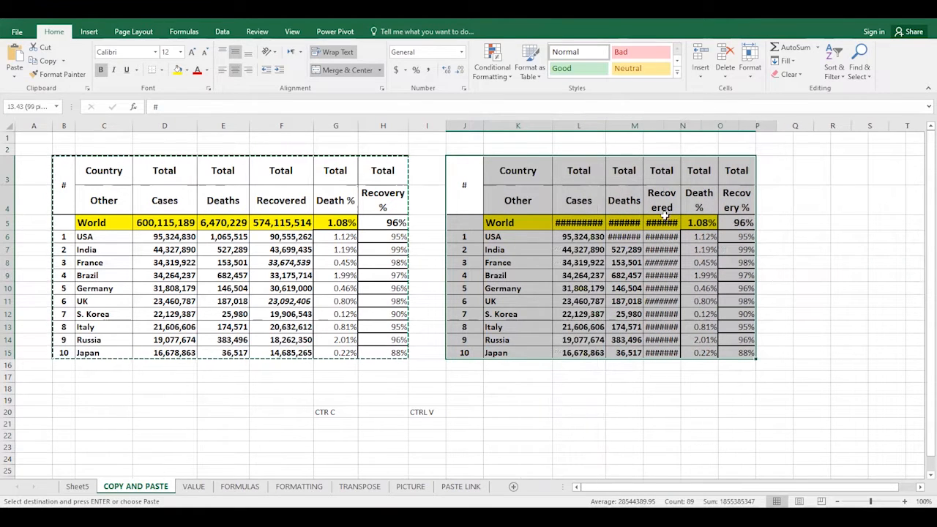
{"action": "left_click_drag", "start_coordinate": [664, 214], "coordinate": [664, 220]}
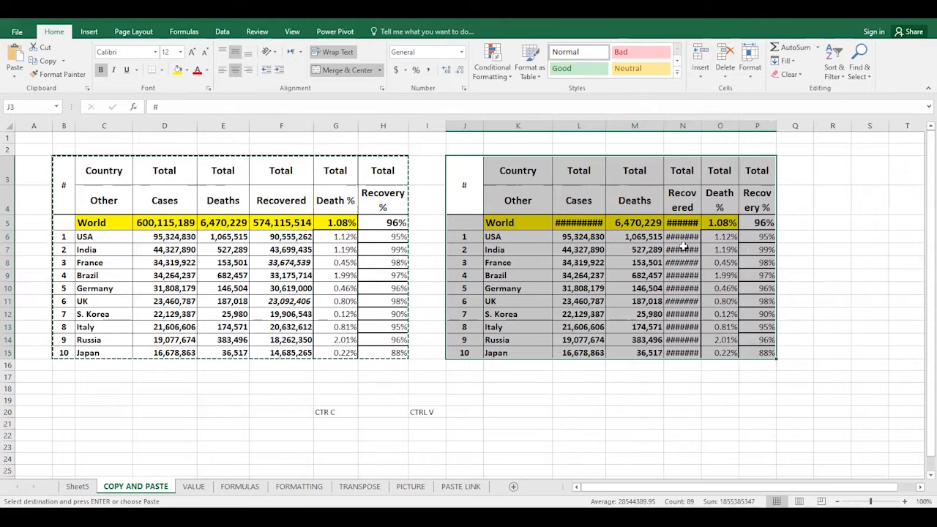
{"action": "left_click", "coordinate": [535, 396]}
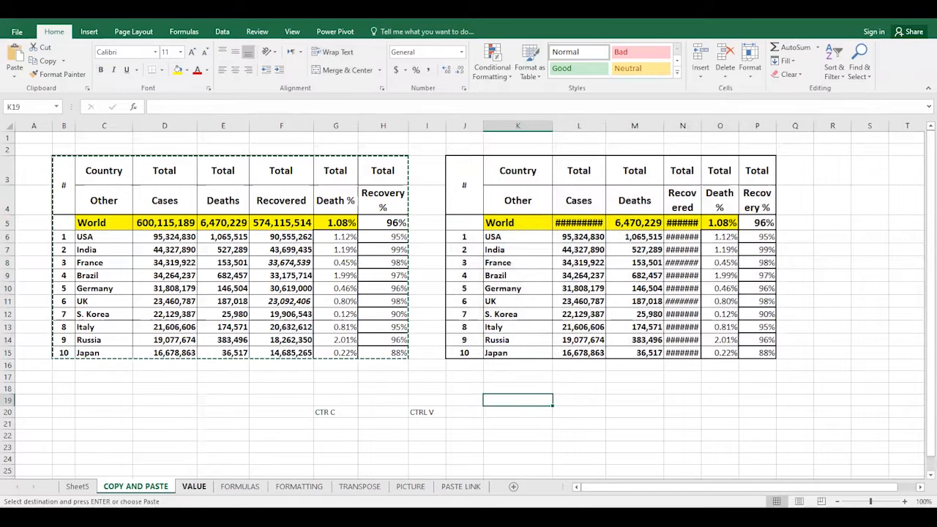
Open the FORMULAS sheet
{"action": "left_click", "coordinate": [254, 489]}
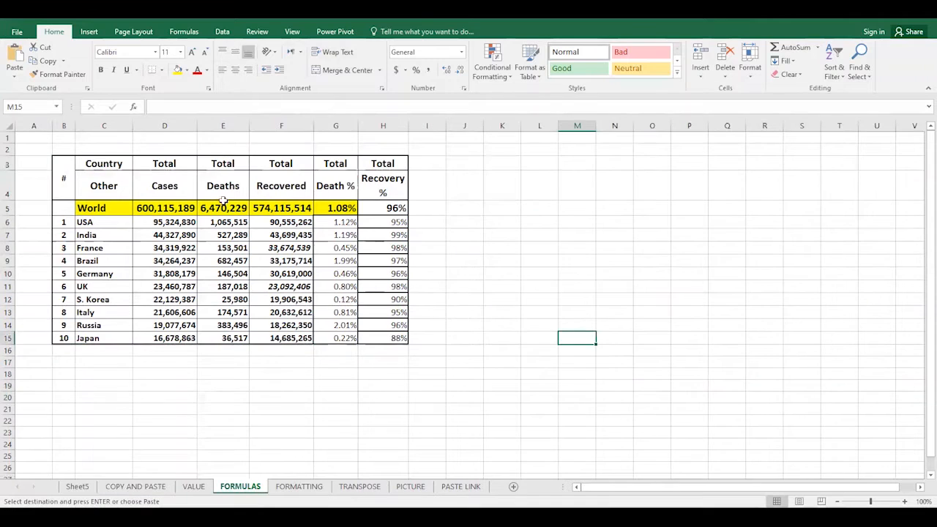
{"action": "mouse_move", "coordinate": [60, 171]}
{"action": "left_mouse_down"}
{"action": "mouse_move", "coordinate": [379, 351]}
{"action": "mouse_move", "coordinate": [386, 339]}
{"action": "left_mouse_up"}
{"action": "key", "text": "ctrl+c"}
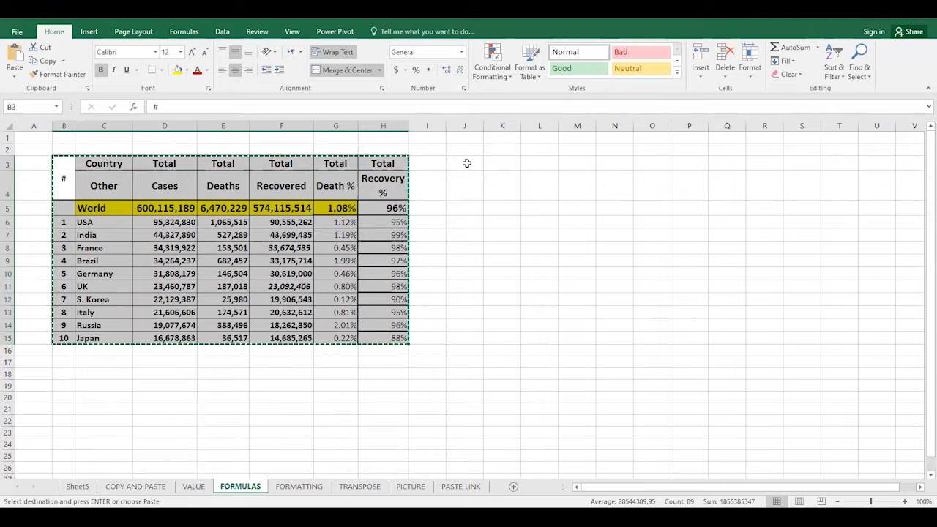
{"action": "left_click", "coordinate": [496, 311]}
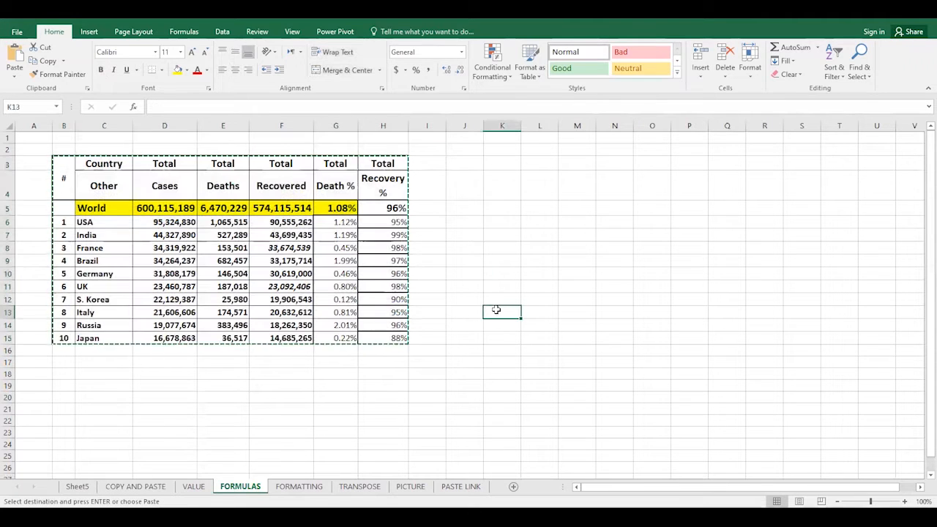
{"action": "key", "text": "Escape"}
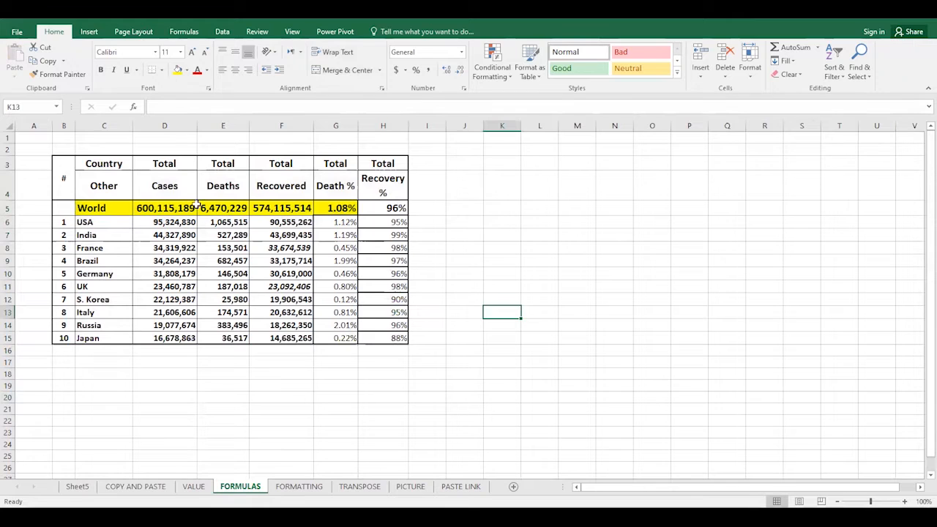
Fill the table's first header row, C3:H3, with light blue
{"action": "left_click_drag", "start_coordinate": [102, 206], "coordinate": [310, 205]}
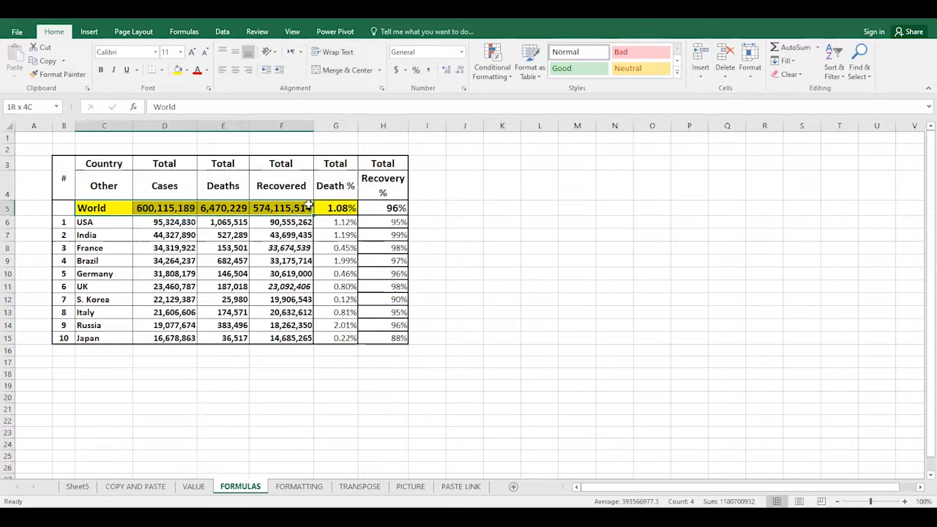
{"action": "left_click_drag", "start_coordinate": [125, 163], "coordinate": [382, 163]}
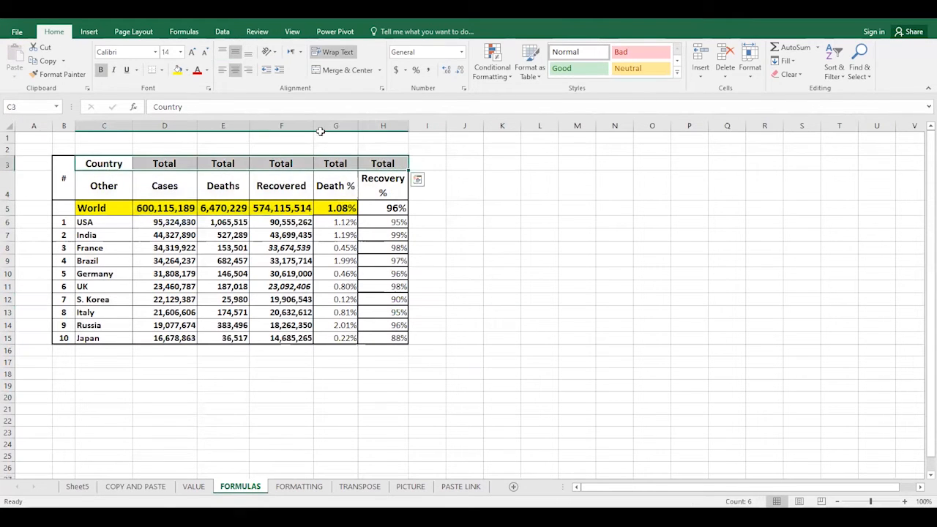
{"action": "left_click", "coordinate": [186, 69]}
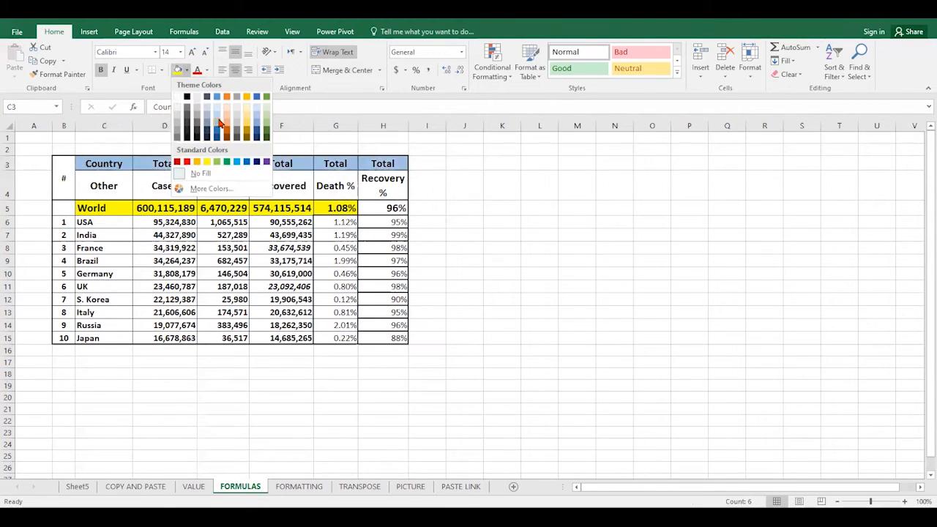
{"action": "left_click", "coordinate": [220, 122]}
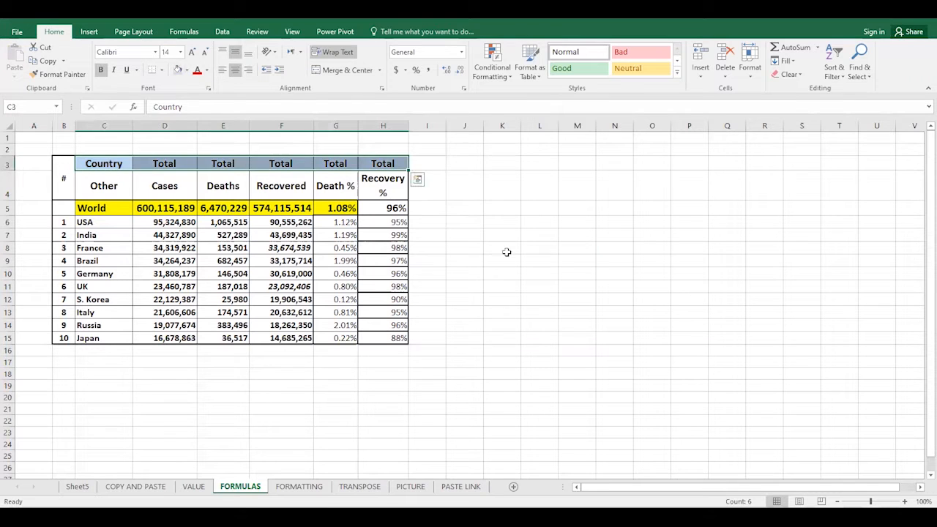
{"action": "left_click", "coordinate": [577, 260]}
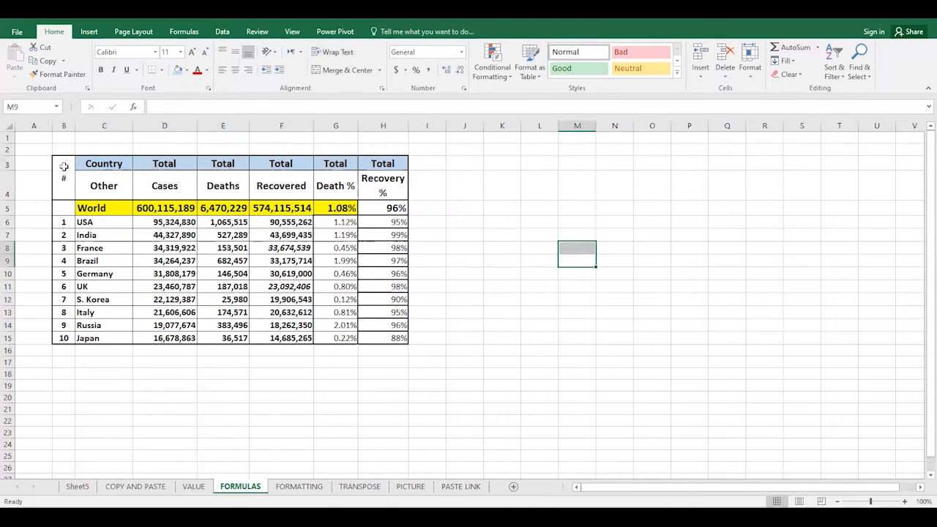
Copy the table in B3:H15 on the FORMULAS sheet
{"action": "left_click_drag", "start_coordinate": [63, 167], "coordinate": [393, 333]}
{"action": "key", "text": "ctrl+c"}
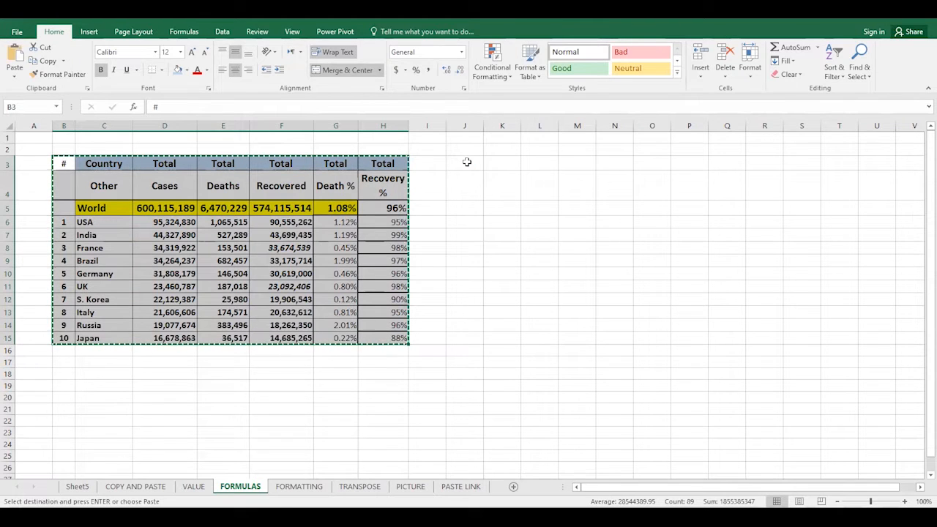
Try a regular full paste of the copied table at J3, and undo that paste
{"action": "key", "text": "ctrl+v"}
{"action": "left_click", "coordinate": [466, 161]}
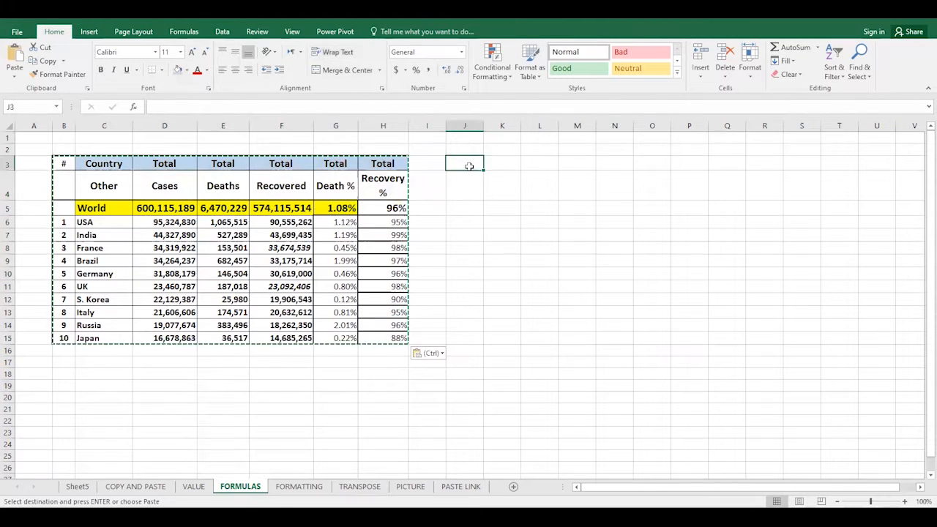
{"action": "key", "text": "ctrl+v"}
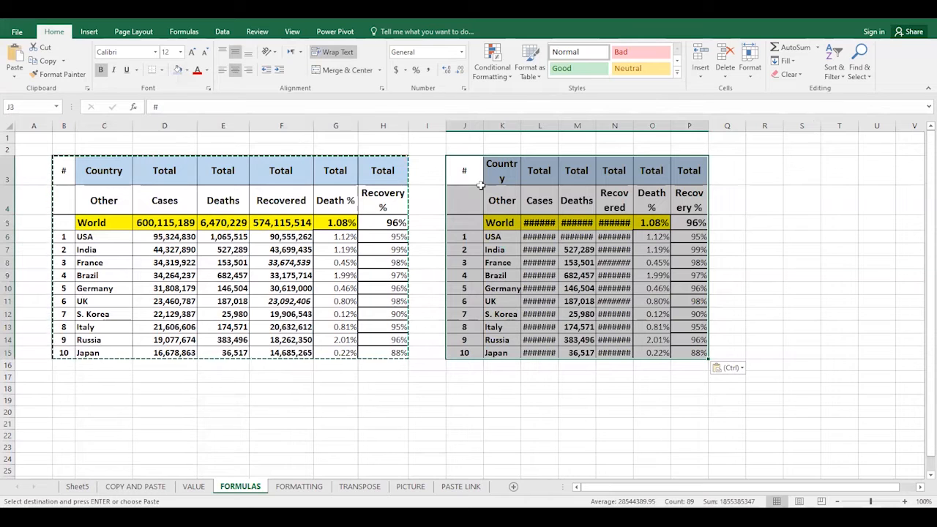
{"action": "key", "text": "ctrl+z"}
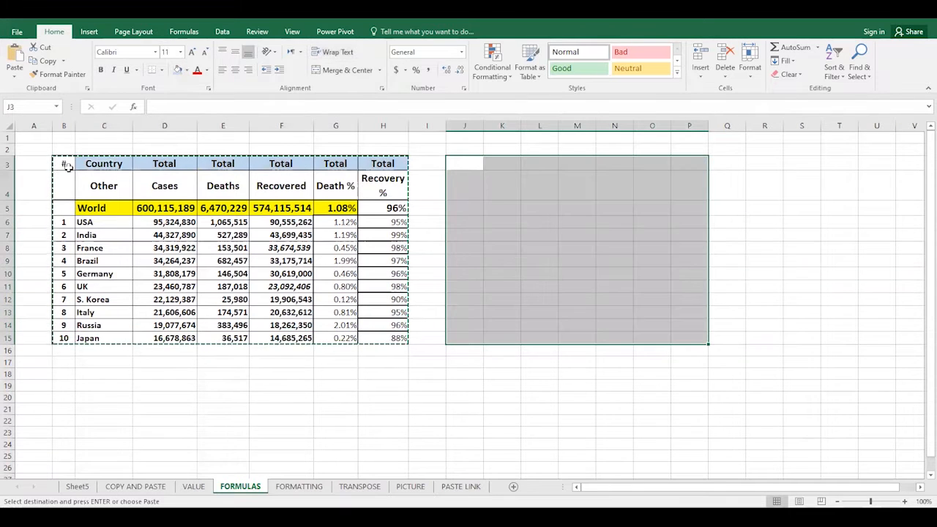
Paste the copied table at J3 using the Formulas paste option
{"action": "left_click", "coordinate": [462, 161]}
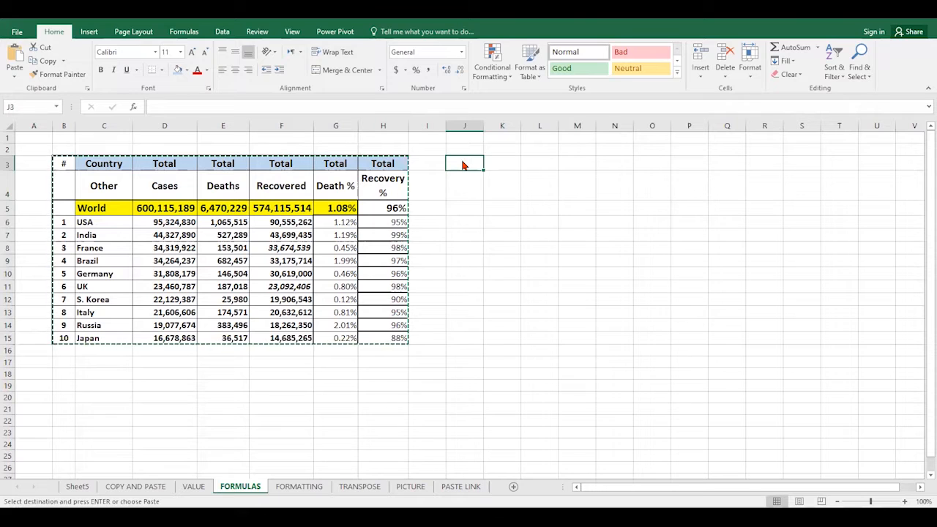
{"action": "right_click", "coordinate": [463, 164]}
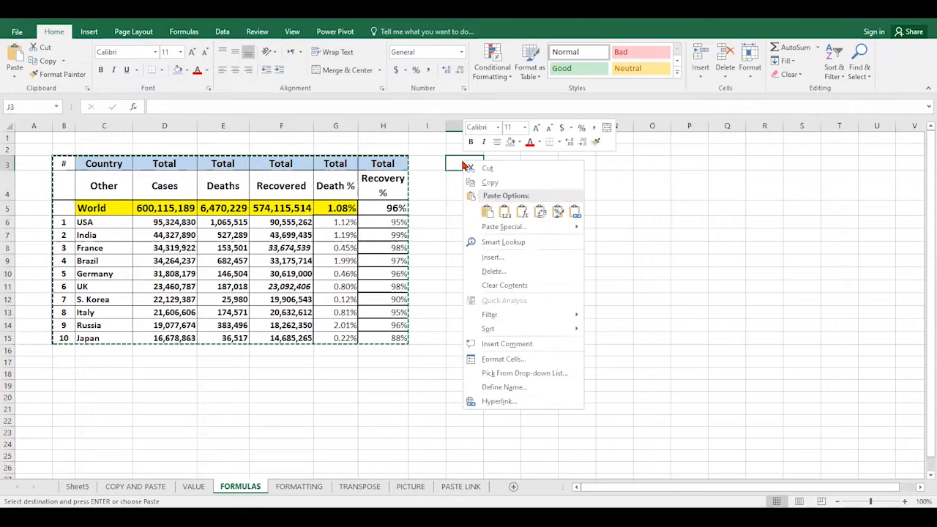
{"action": "left_click", "coordinate": [522, 213]}
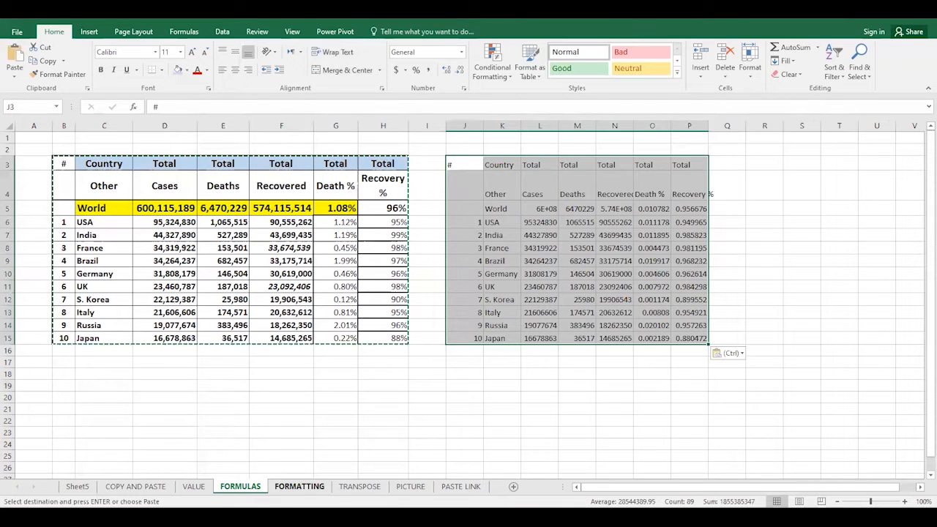
On the FORMATTING sheet, copy the table in B3:H15 and paste only its formatting at J3
{"action": "left_click", "coordinate": [301, 487]}
{"action": "scroll", "coordinate": [439, 344], "scroll_direction": "up", "scroll_amount": 2}
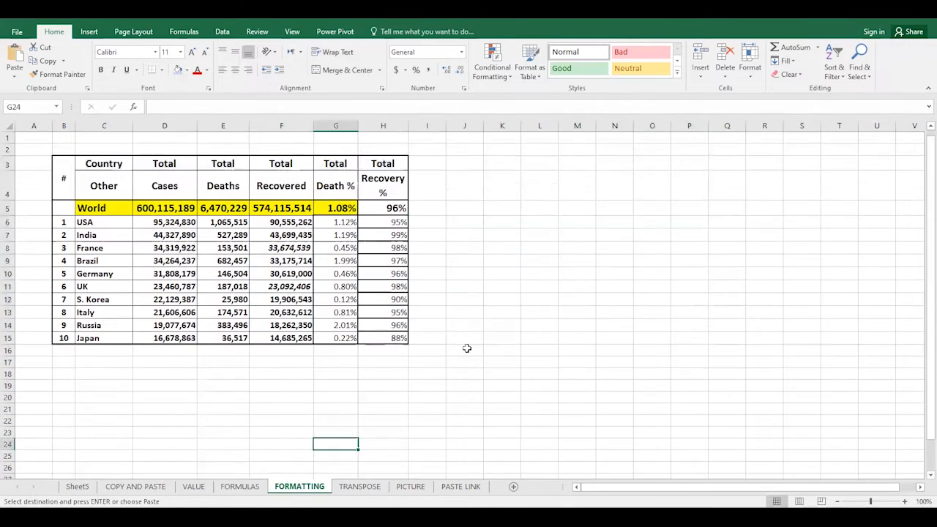
{"action": "left_click_drag", "start_coordinate": [64, 166], "coordinate": [379, 332]}
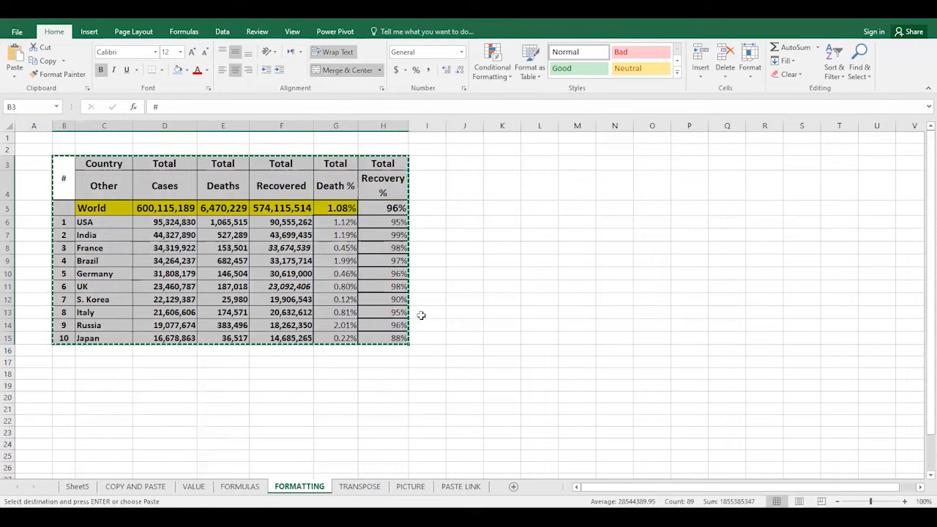
{"action": "left_click", "coordinate": [461, 163]}
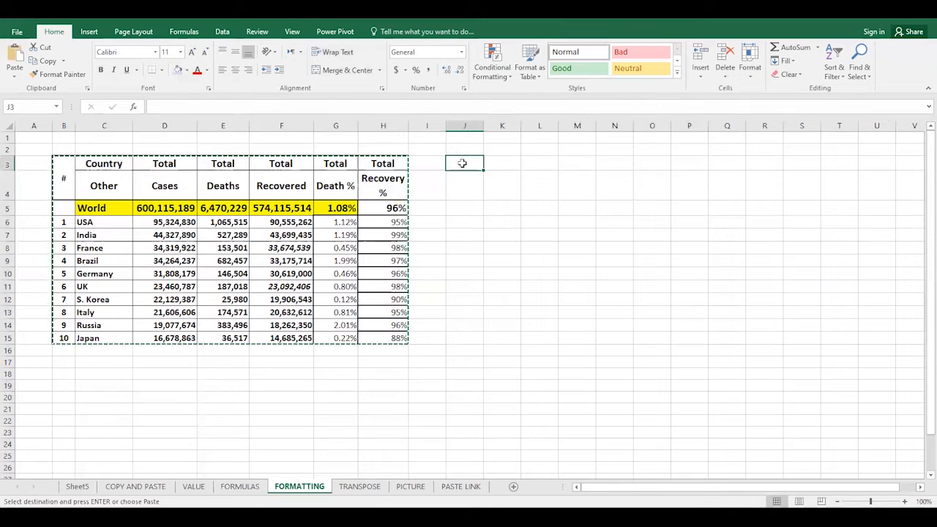
{"action": "key", "text": "ctrl+v"}
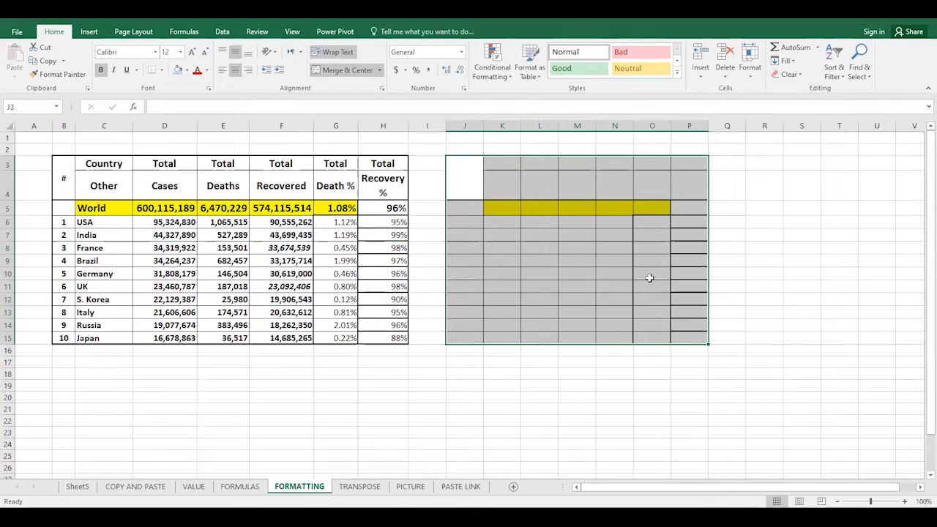
{"action": "left_click", "coordinate": [63, 374]}
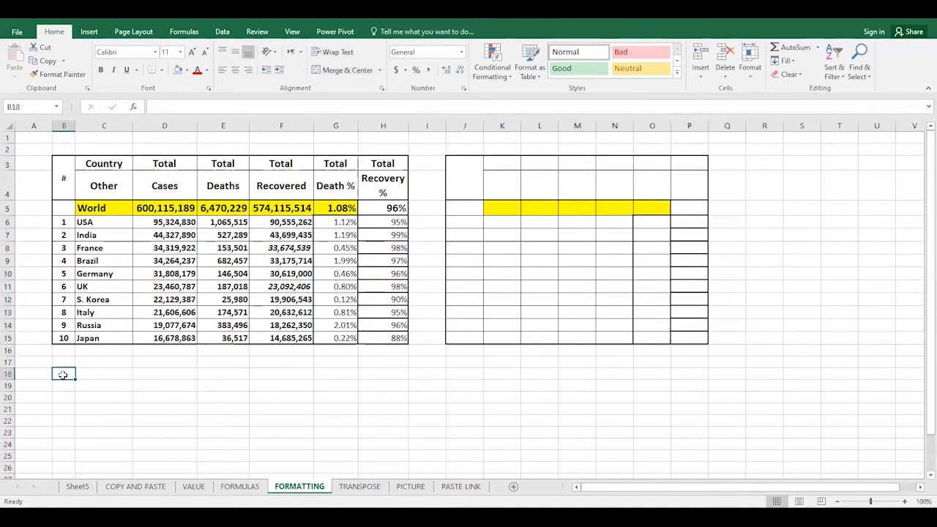
Copy the table in B3:H15 again and paste only its formatting at B18, below the original
{"action": "left_click_drag", "start_coordinate": [63, 172], "coordinate": [383, 338]}
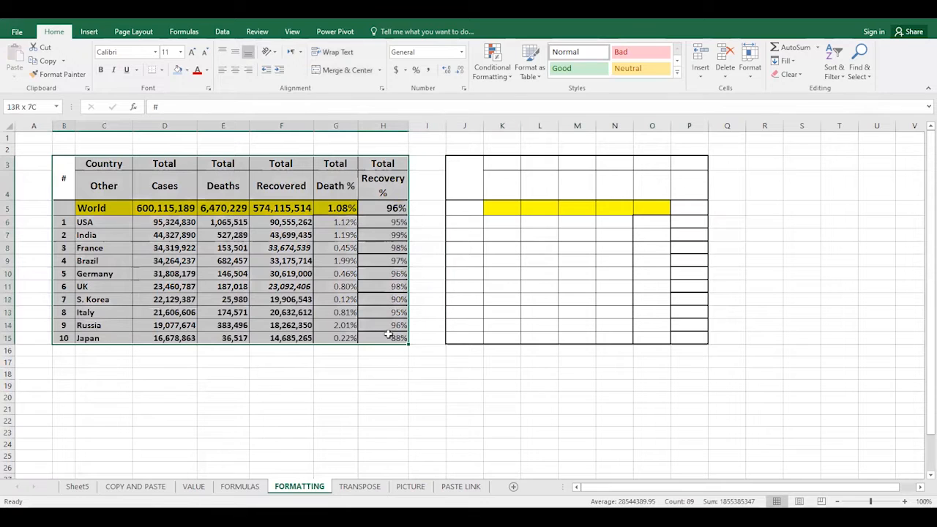
{"action": "key", "text": "ctrl+c"}
{"action": "left_click", "coordinate": [60, 374]}
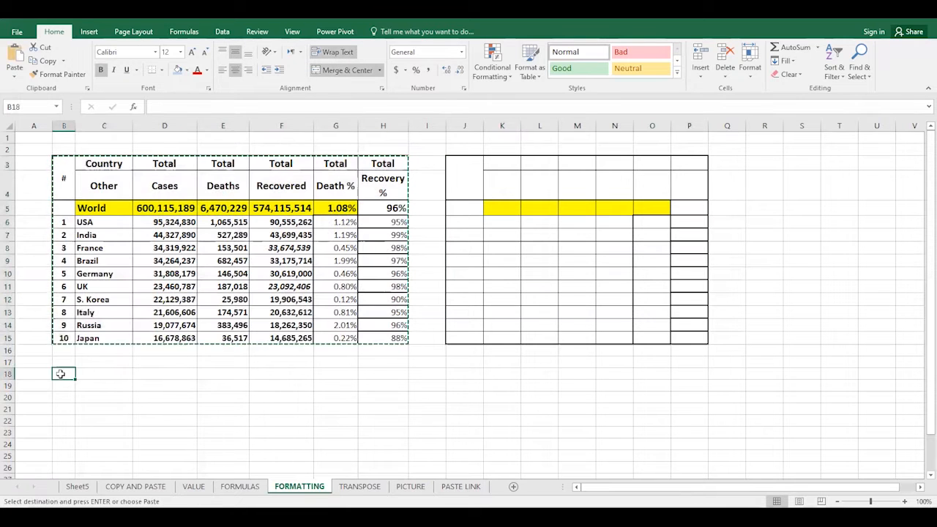
{"action": "right_click", "coordinate": [62, 374]}
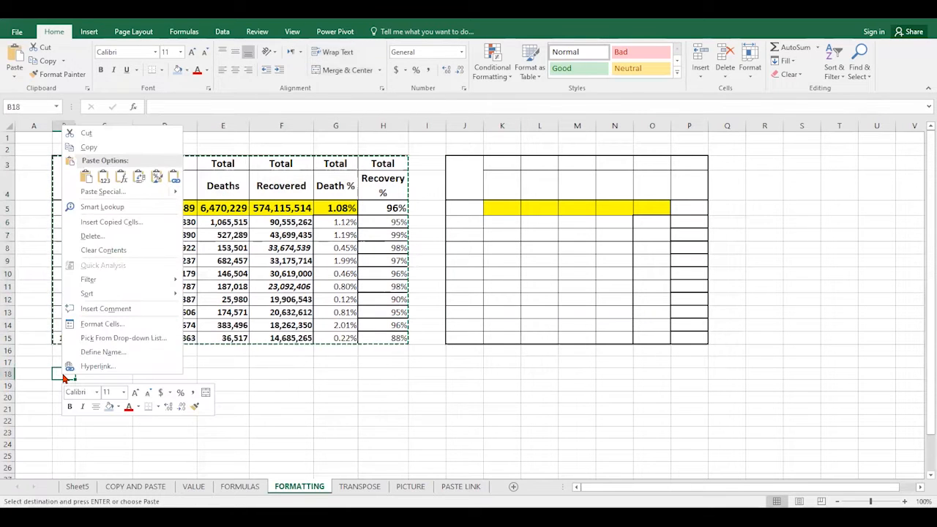
{"action": "left_click", "coordinate": [155, 178]}
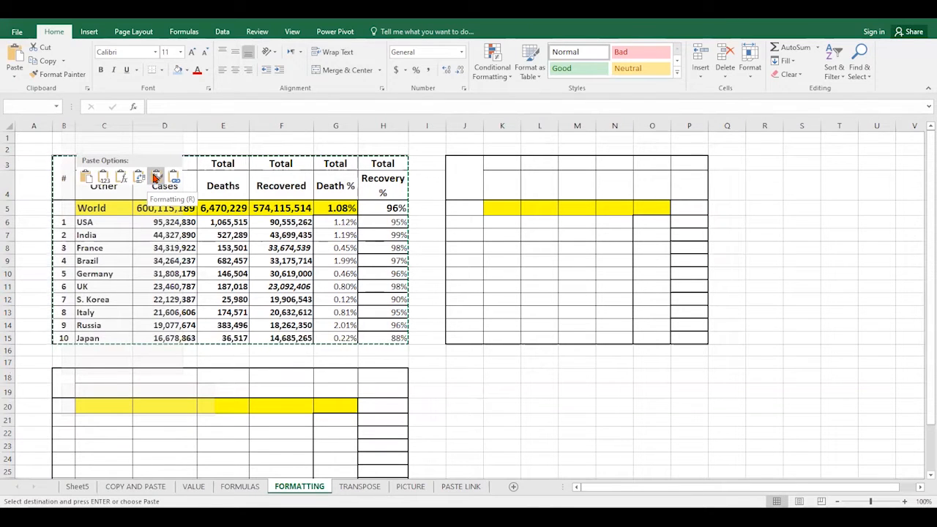
Apply the formatting-only paste of the copied table at B18
{"action": "left_click", "coordinate": [155, 178]}
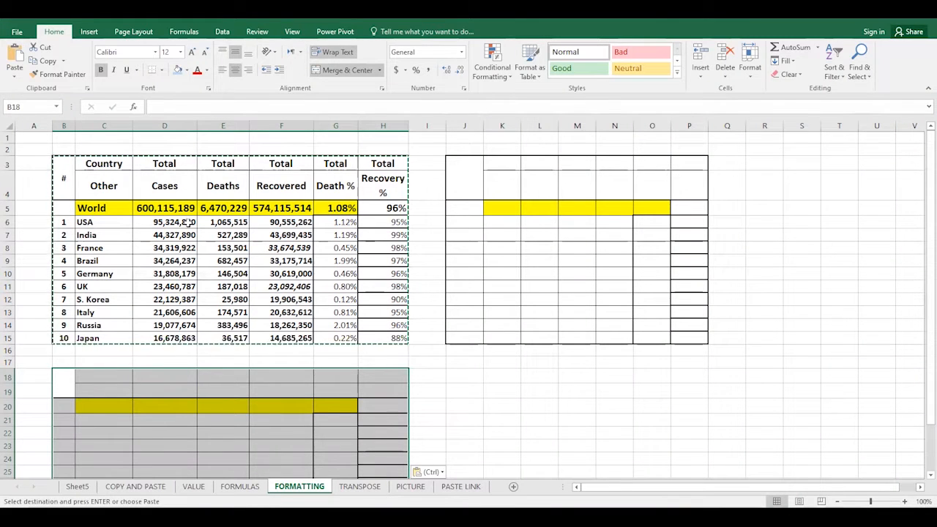
Paste the copied table at J3 with the Keep Source Column Widths option, and check the formula in P6
{"action": "left_click_drag", "start_coordinate": [69, 167], "coordinate": [382, 337]}
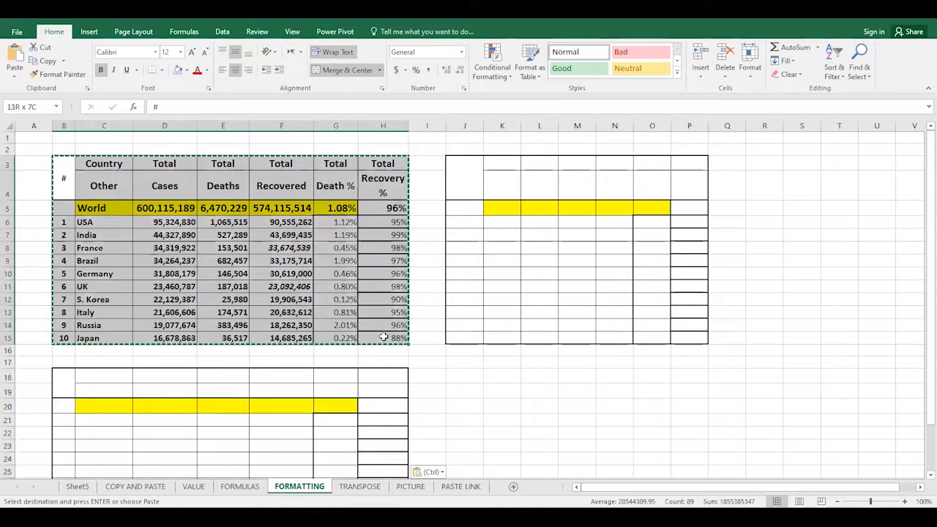
{"action": "left_click", "coordinate": [464, 163]}
{"action": "right_click", "coordinate": [463, 163]}
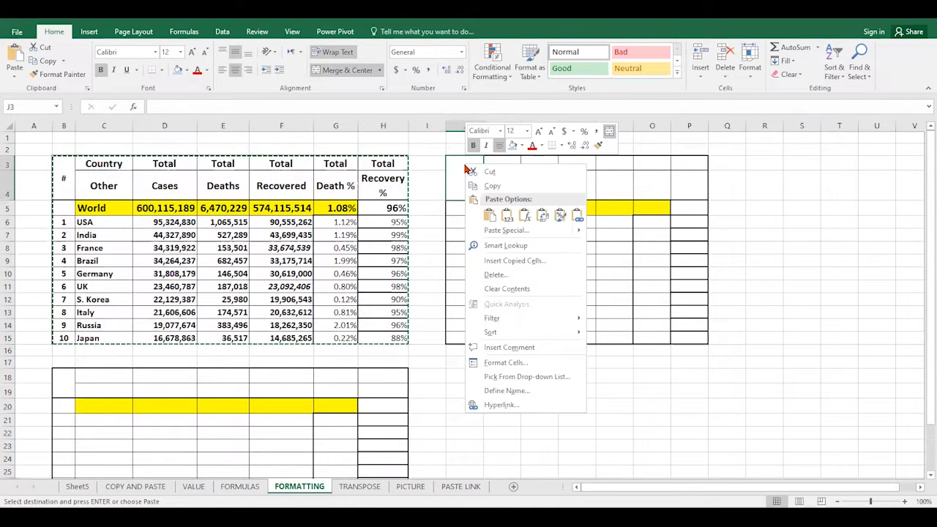
{"action": "mouse_move", "coordinate": [574, 232]}
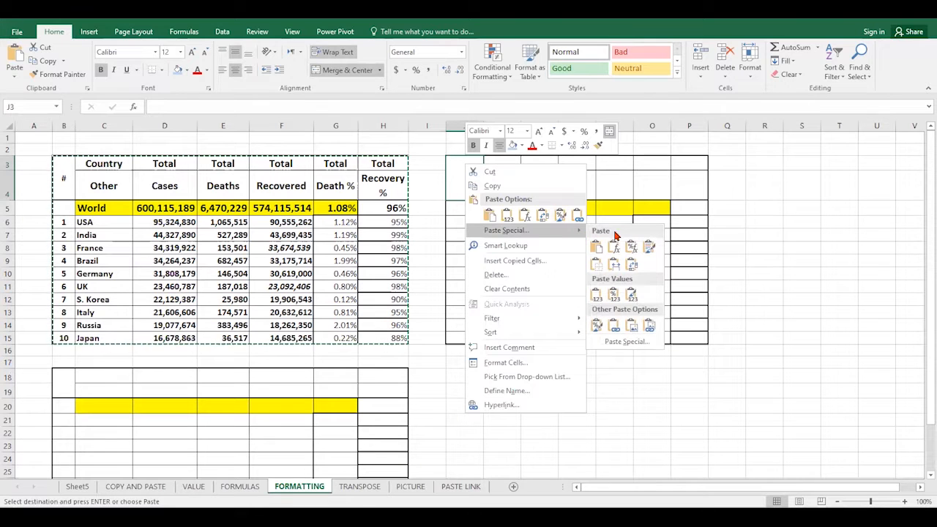
{"action": "left_click", "coordinate": [615, 265]}
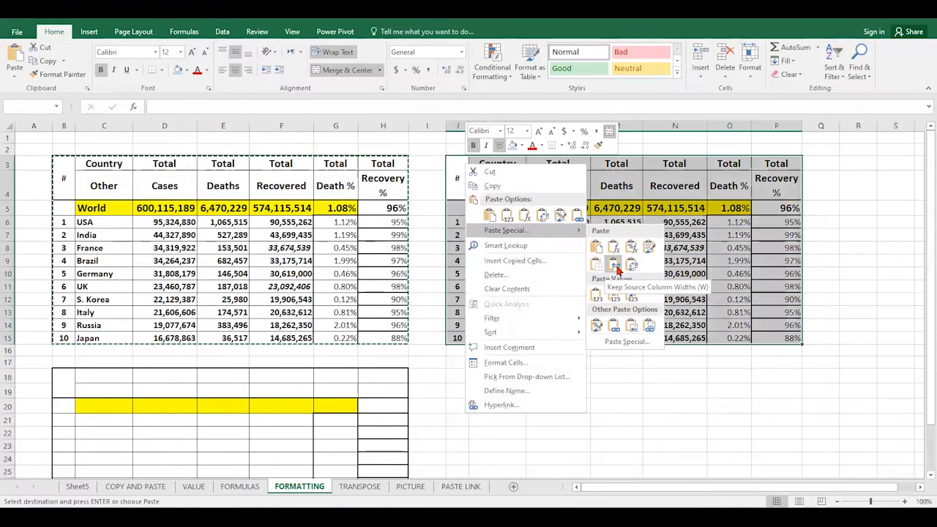
{"action": "left_click", "coordinate": [615, 267]}
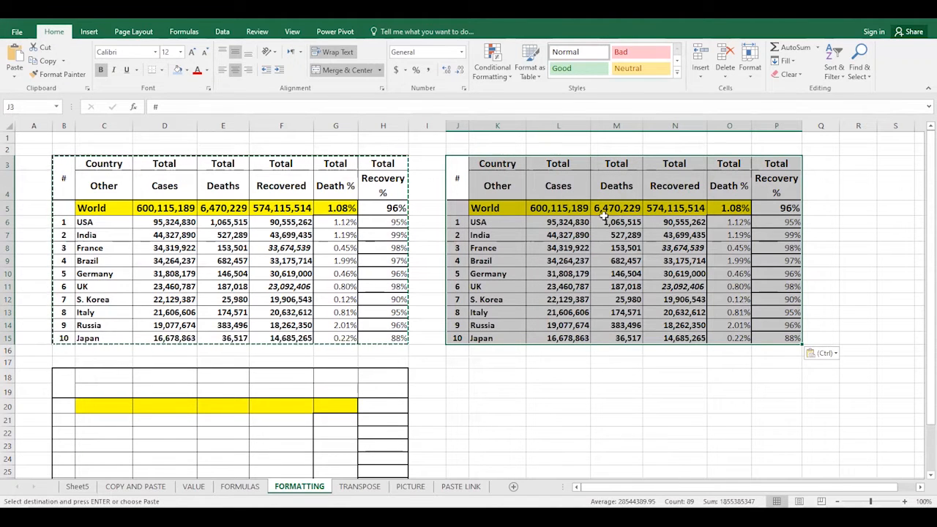
{"action": "left_click", "coordinate": [785, 224]}
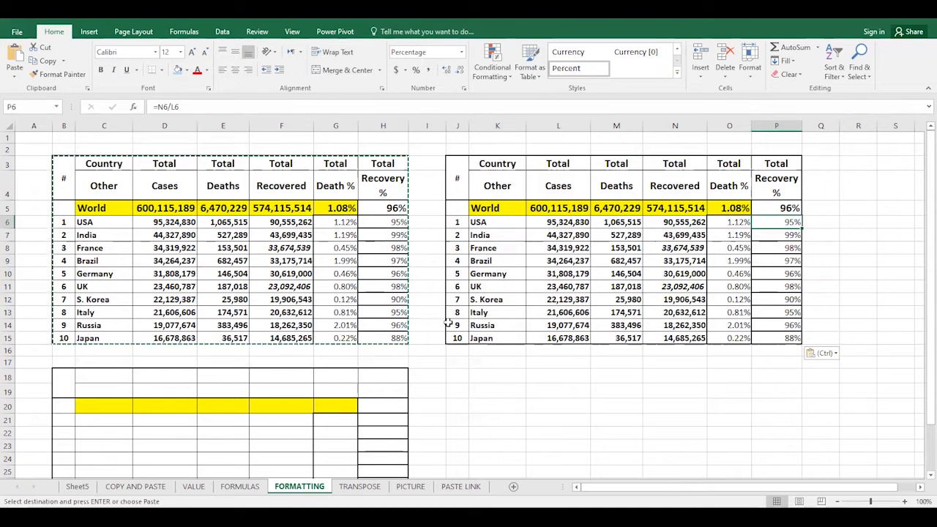
On the VALUE sheet, copy the Country column C3:C15 to K3 with a regular paste and widen column K to about 17.57
{"action": "left_click", "coordinate": [193, 486]}
{"action": "left_click", "coordinate": [673, 361]}
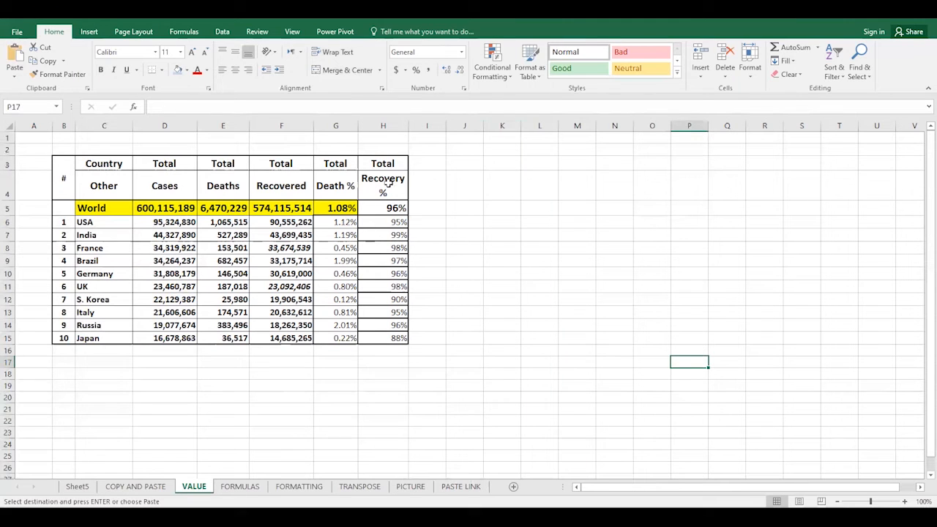
{"action": "left_click_drag", "start_coordinate": [103, 167], "coordinate": [108, 339]}
{"action": "key", "text": "ctrl+c"}
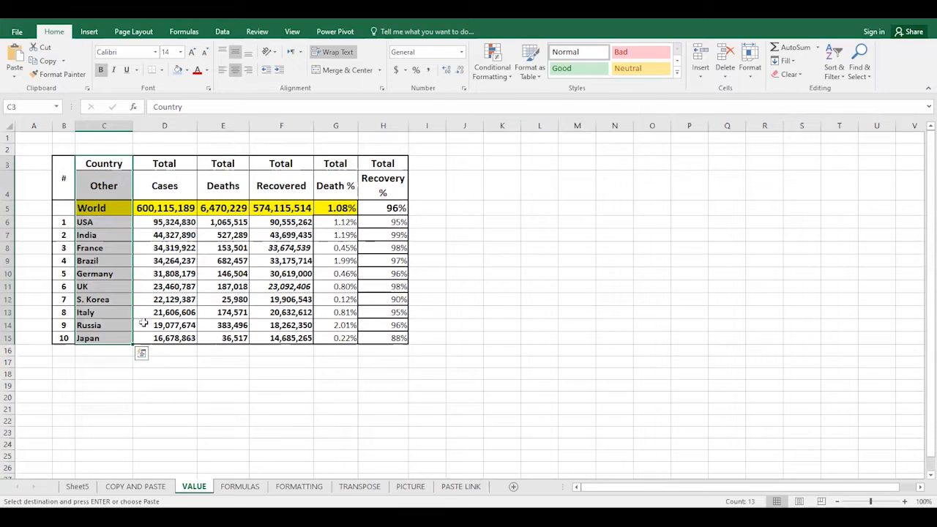
{"action": "left_click", "coordinate": [502, 161]}
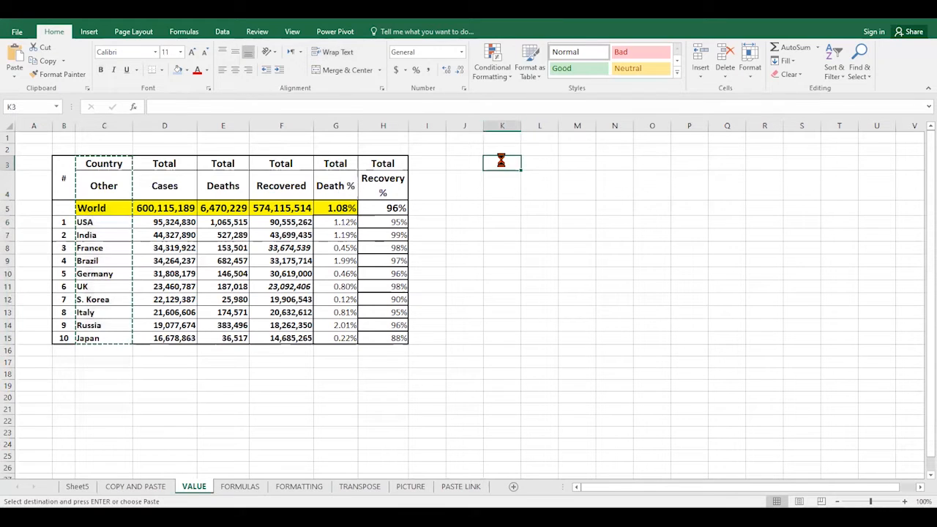
{"action": "key", "text": "ctrl+v"}
{"action": "left_click_drag", "start_coordinate": [521, 126], "coordinate": [558, 126]}
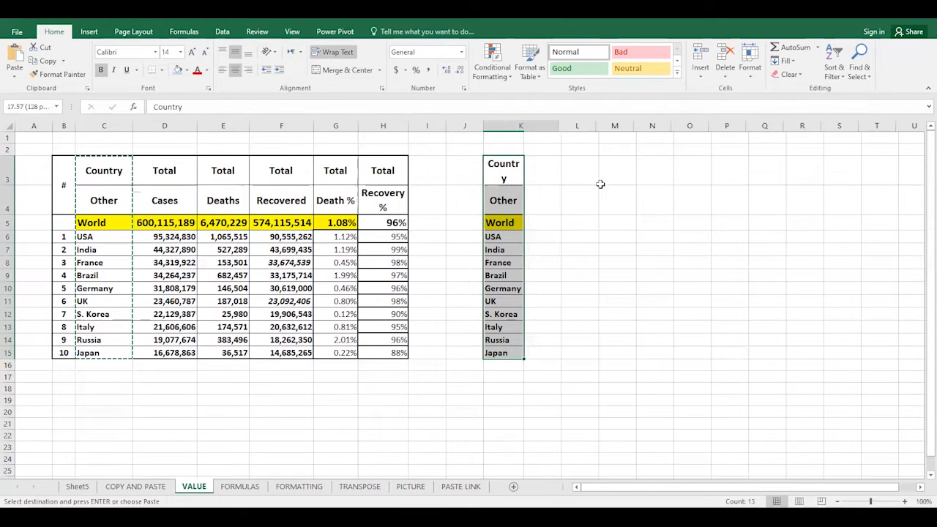
Copy the Total Recovery % column H3:H15 and paste it normally at L3, beside the copied countries
{"action": "left_click", "coordinate": [386, 171]}
{"action": "left_click_drag", "start_coordinate": [385, 207], "coordinate": [395, 354]}
{"action": "key", "text": "ctrl+c"}
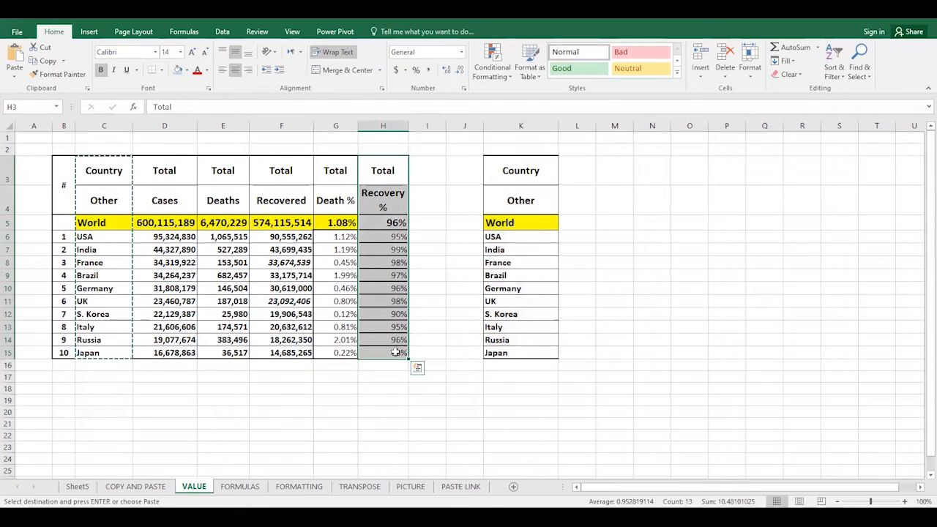
{"action": "left_click", "coordinate": [577, 170]}
{"action": "key", "text": "ctrl+v"}
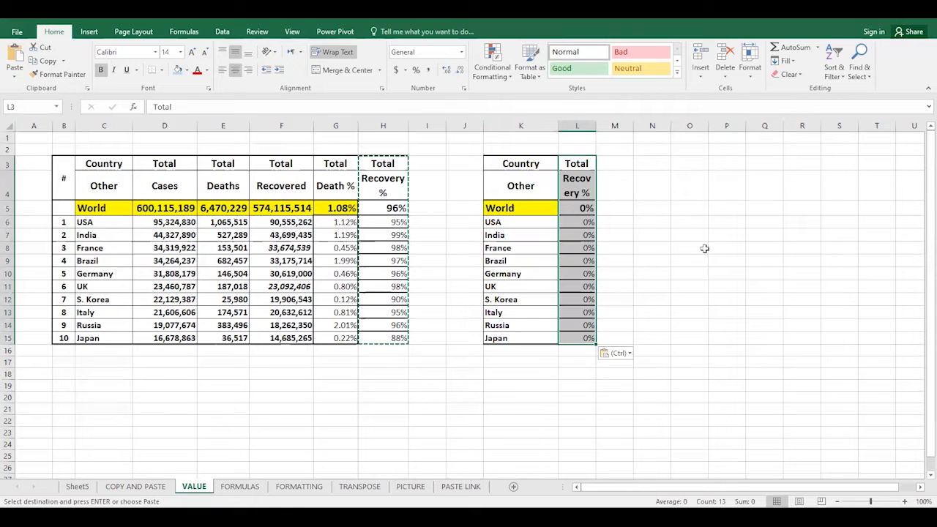
{"action": "left_click_drag", "start_coordinate": [110, 185], "coordinate": [309, 331]}
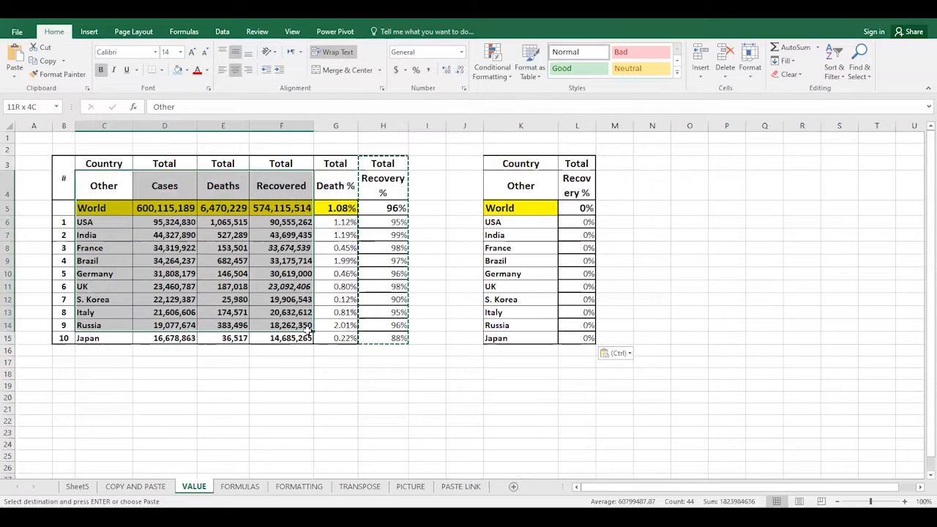
{"action": "left_click_drag", "start_coordinate": [382, 163], "coordinate": [391, 357]}
{"action": "left_click", "coordinate": [749, 257]}
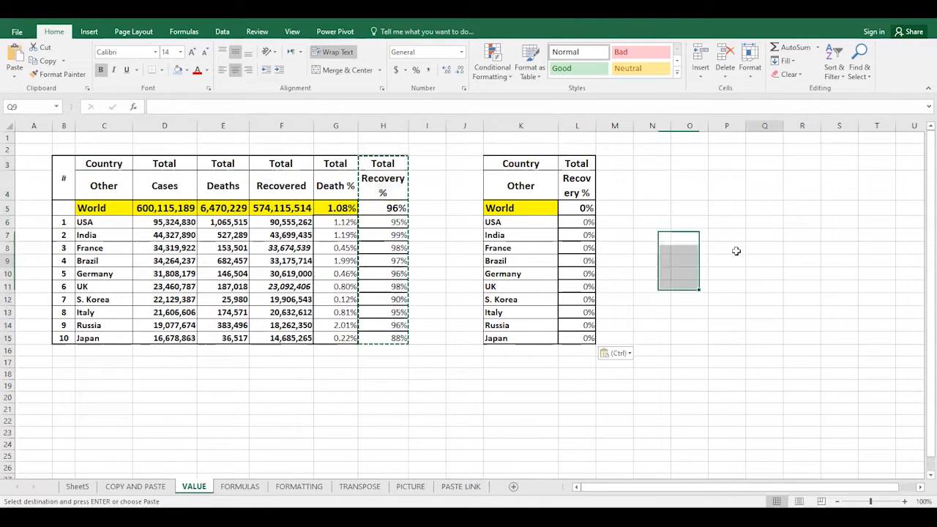
Paste the copied Total Recovery % column at L3 as values only, and widen column L to fit its header
{"action": "left_click_drag", "start_coordinate": [388, 162], "coordinate": [384, 338]}
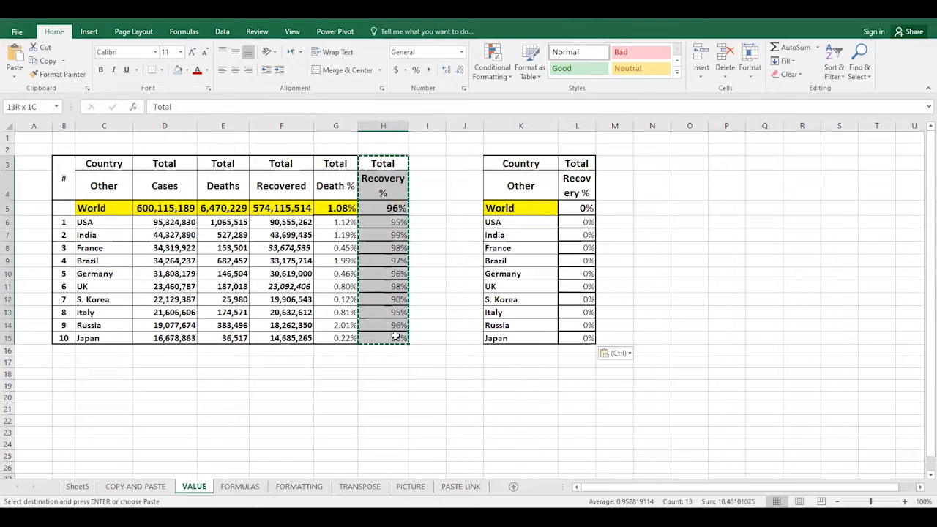
{"action": "left_click", "coordinate": [582, 163]}
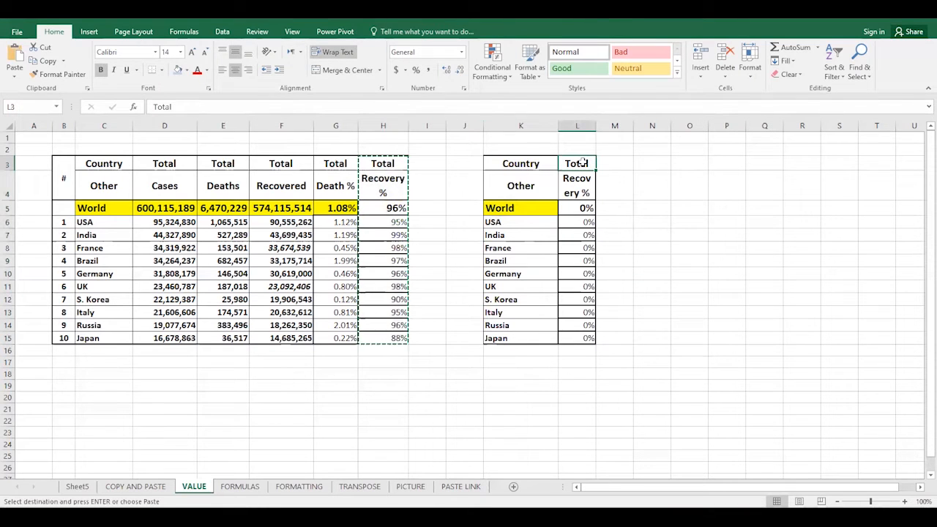
{"action": "right_click", "coordinate": [582, 163]}
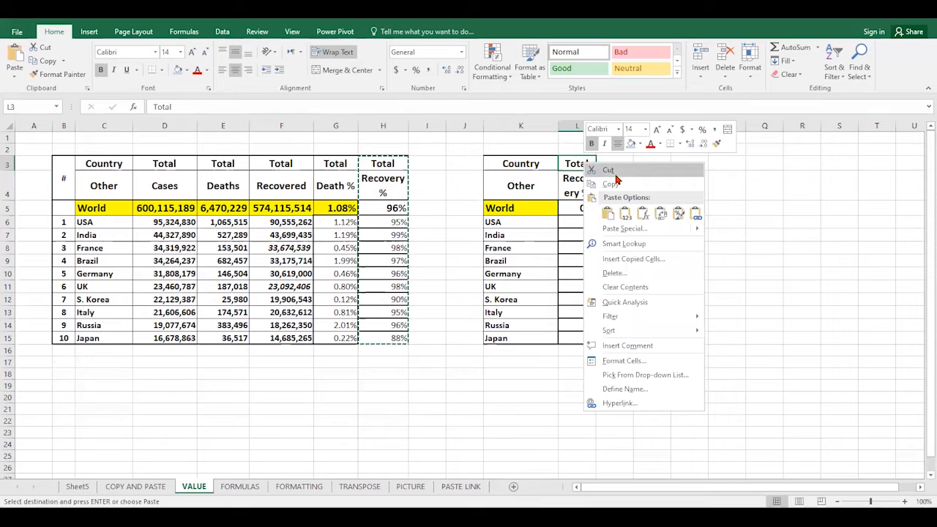
{"action": "left_click", "coordinate": [627, 219]}
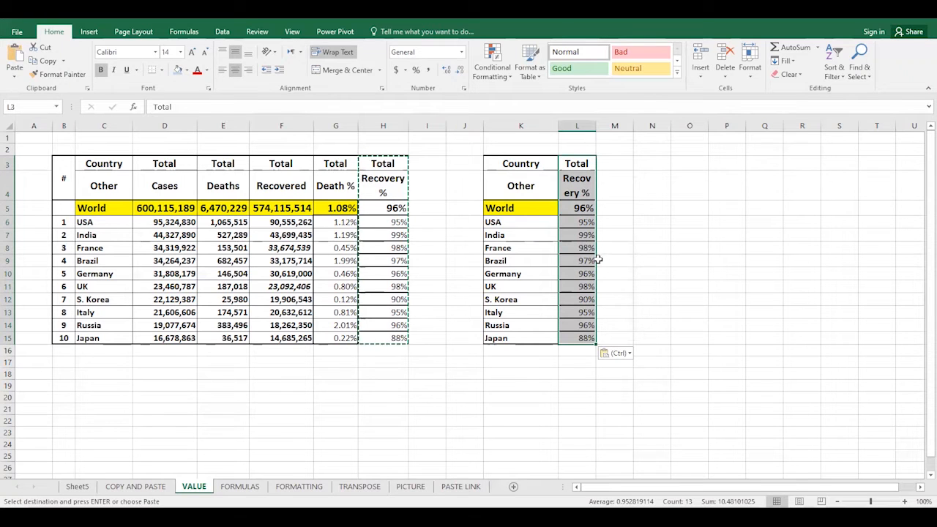
{"action": "left_click_drag", "start_coordinate": [598, 126], "coordinate": [617, 127]}
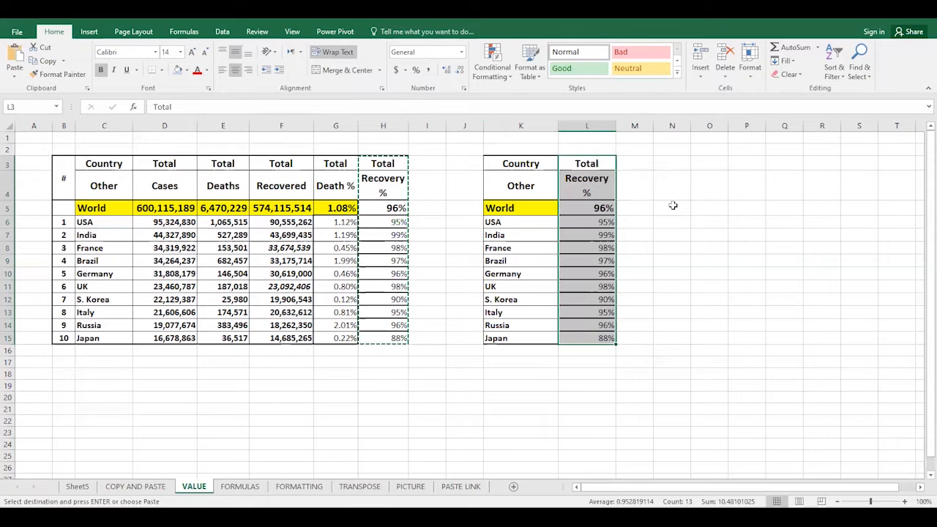
Open the TRANSPOSE sheet and examine how the table arranges the countries down column C and their figures across the rows
{"action": "left_click", "coordinate": [366, 489]}
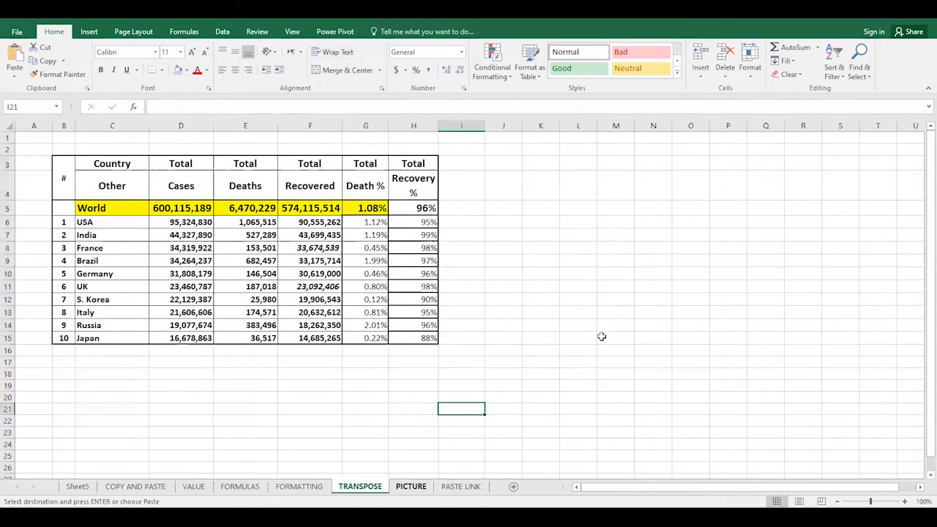
{"action": "left_click", "coordinate": [600, 335]}
{"action": "left_click_drag", "start_coordinate": [67, 173], "coordinate": [420, 337]}
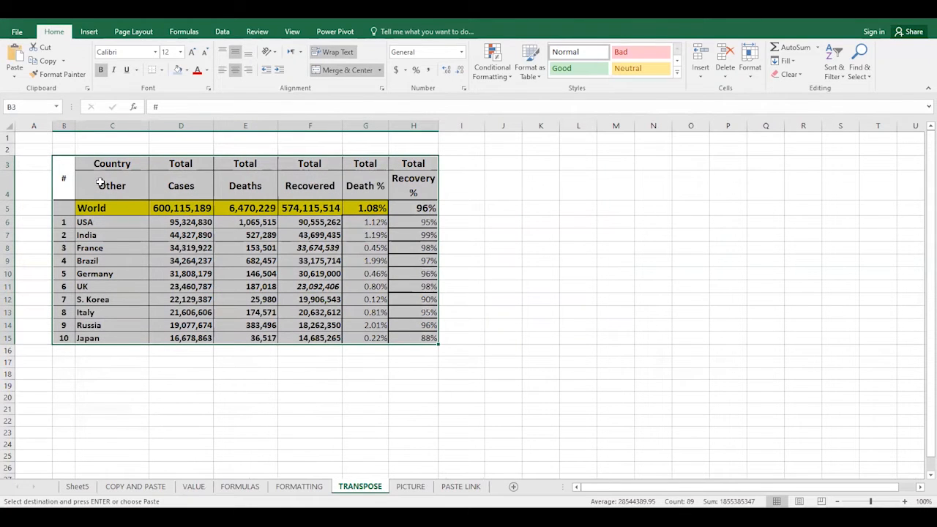
{"action": "left_click", "coordinate": [113, 126]}
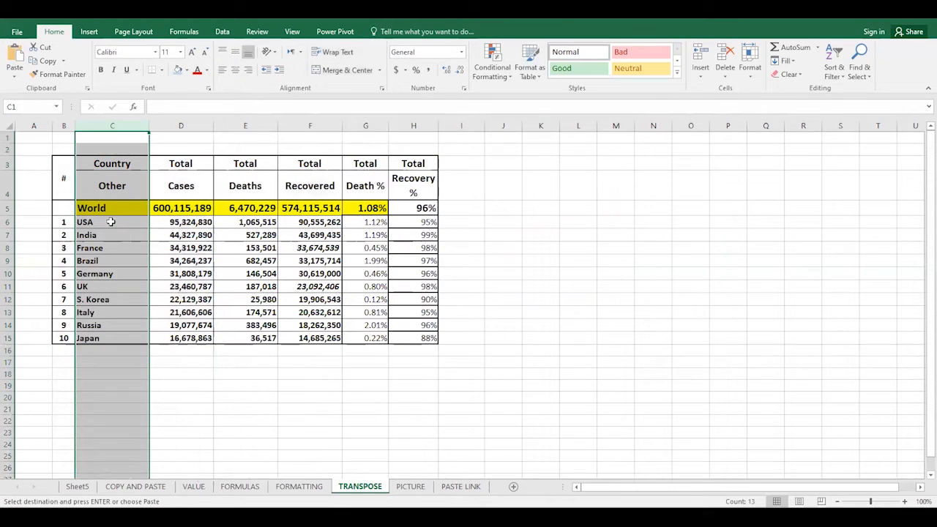
{"action": "left_click", "coordinate": [113, 224]}
{"action": "left_click", "coordinate": [114, 237]}
{"action": "left_click", "coordinate": [112, 248]}
{"action": "left_click", "coordinate": [110, 261]}
{"action": "left_click_drag", "start_coordinate": [123, 221], "coordinate": [444, 230]}
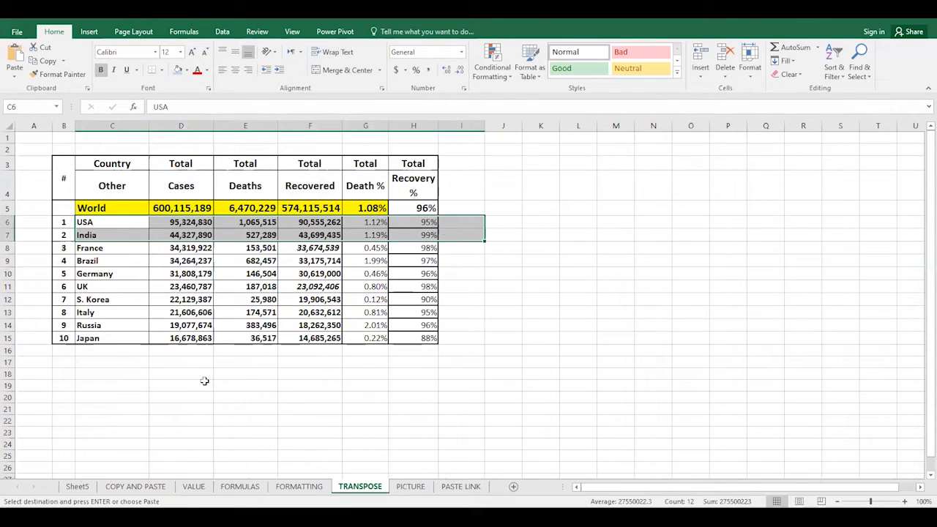
Start a manual sideways example below the table: enter USA and INDIA in C18:D18, with 952343 and 443453463 in C19:D19
{"action": "left_click", "coordinate": [106, 375]}
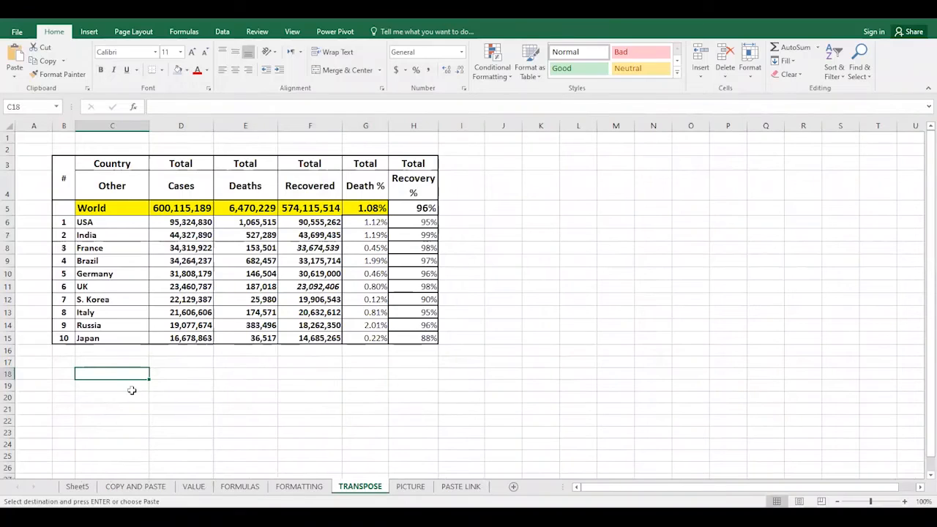
{"action": "type", "text": "USA"}
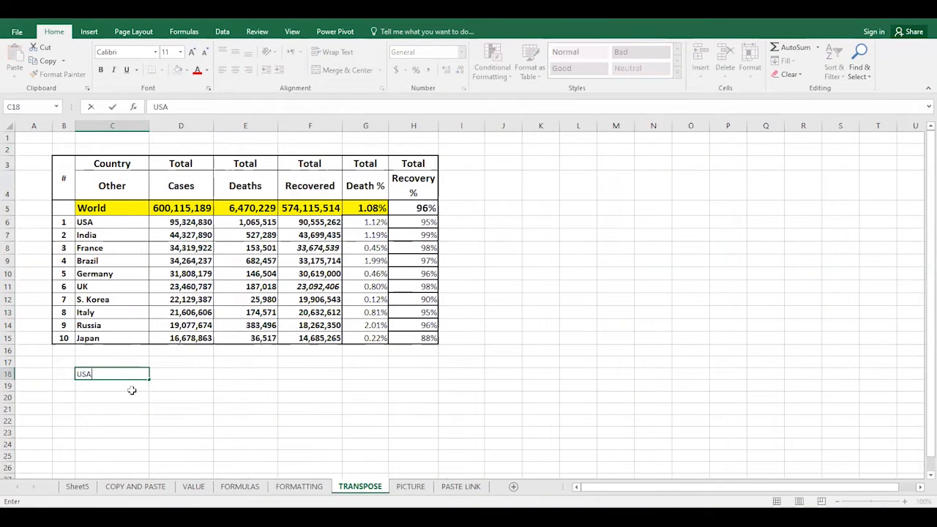
{"action": "key", "text": "Tab"}
{"action": "type", "text": "IN"}
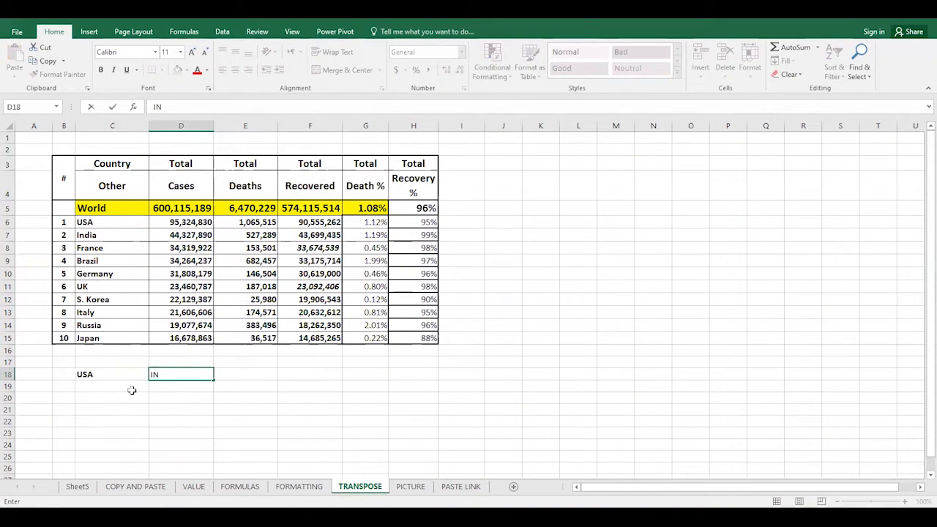
{"action": "type", "text": "DI"}
{"action": "left_click", "coordinate": [118, 386]}
{"action": "type", "text": "952343"}
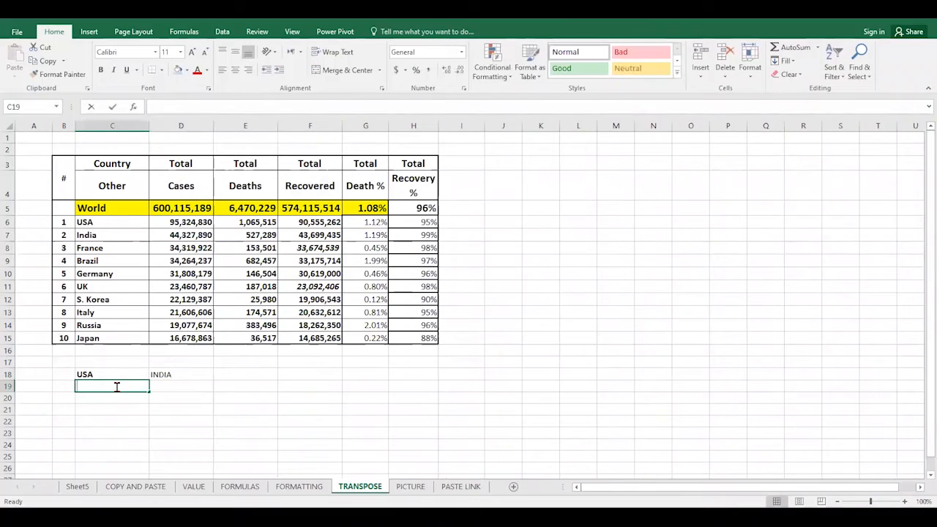
{"action": "left_click", "coordinate": [175, 386]}
{"action": "type", "text": "443453463"}
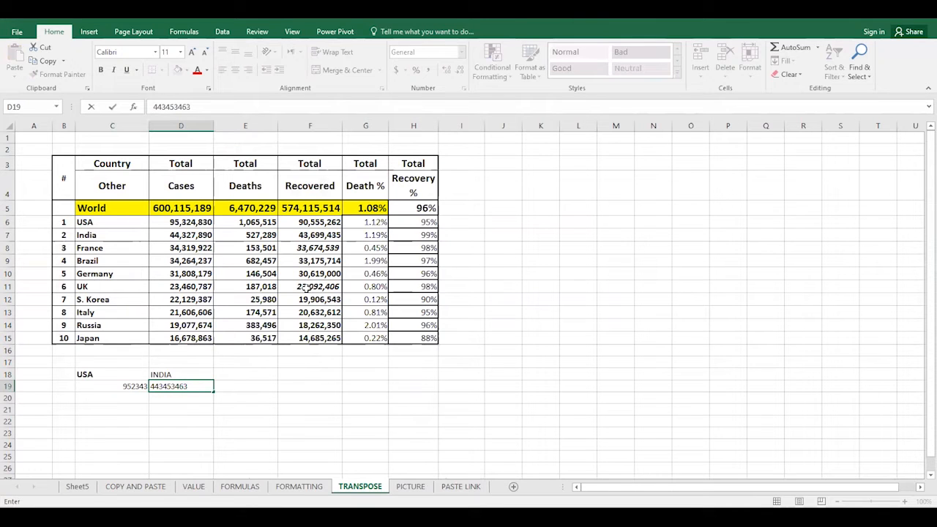
Copy the whole table in B3:H15 and paste it at J3 with the Transpose option
{"action": "left_click_drag", "start_coordinate": [67, 176], "coordinate": [407, 330]}
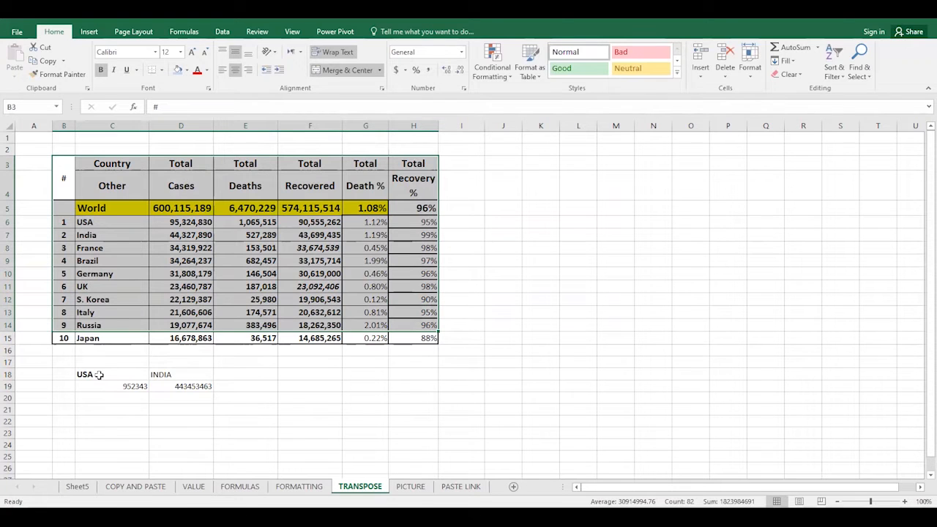
{"action": "left_click_drag", "start_coordinate": [88, 376], "coordinate": [174, 398]}
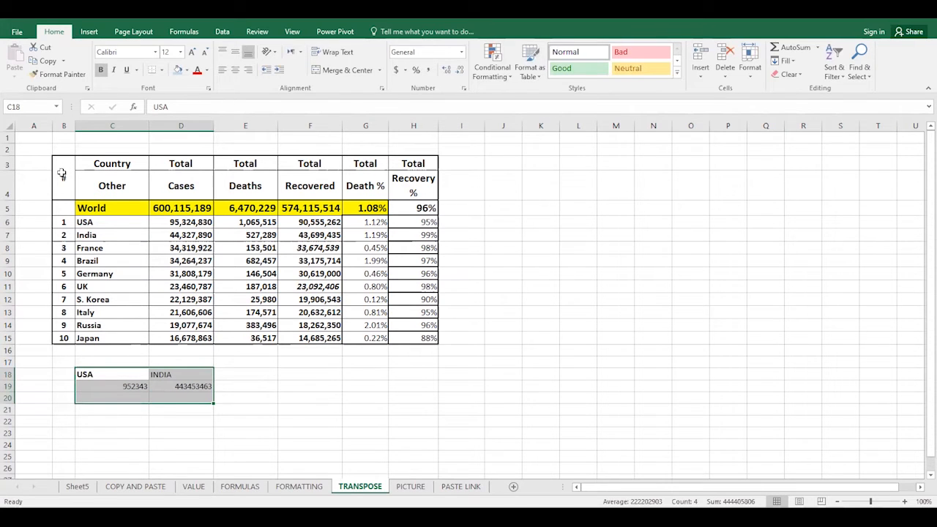
{"action": "left_click_drag", "start_coordinate": [60, 174], "coordinate": [410, 339]}
{"action": "key", "text": "ctrl+c"}
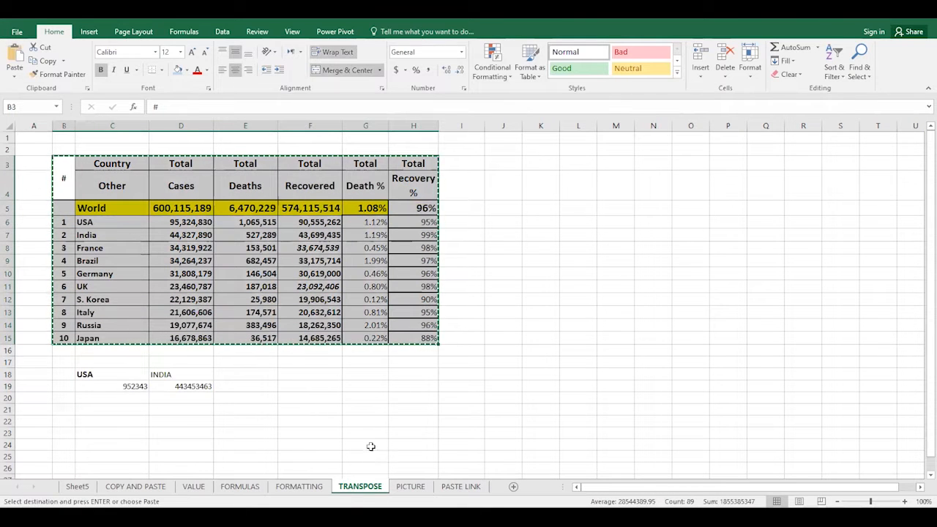
{"action": "right_click", "coordinate": [505, 163]}
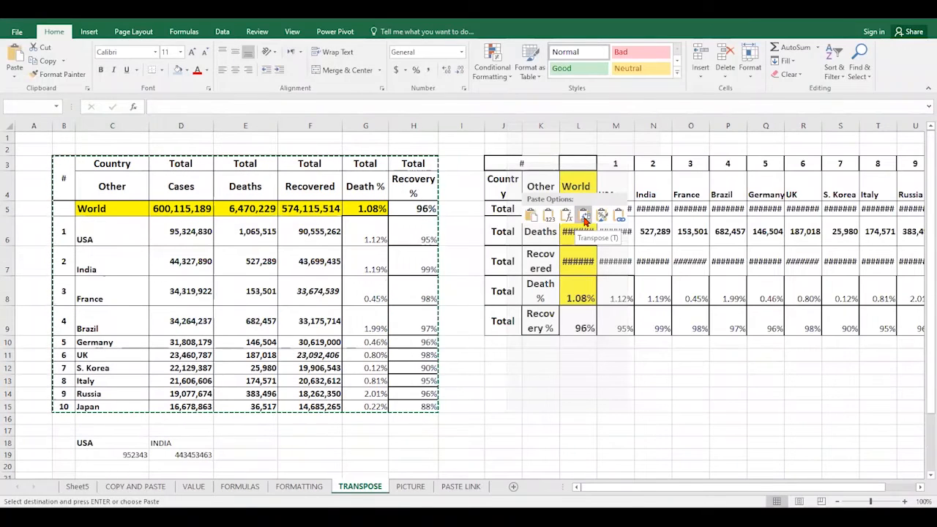
{"action": "left_click", "coordinate": [584, 217]}
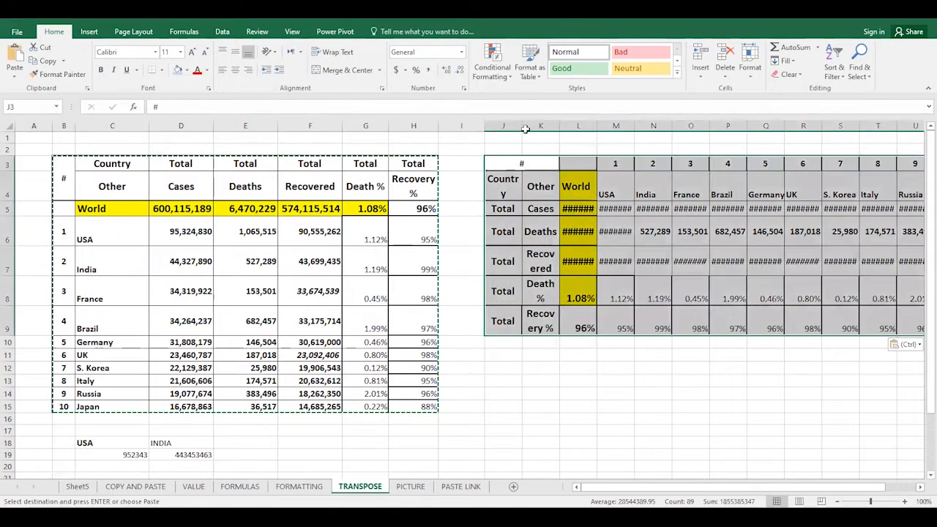
AutoFit the columns of the transposed table from J onward, and widen columns K, J and M so their contents fit
{"action": "left_click_drag", "start_coordinate": [502, 125], "coordinate": [670, 137]}
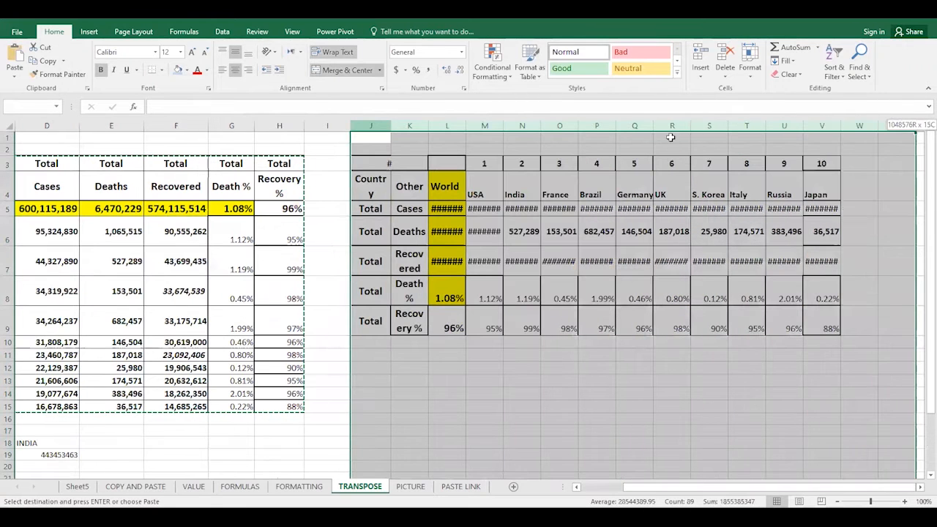
{"action": "double_click", "coordinate": [619, 127]}
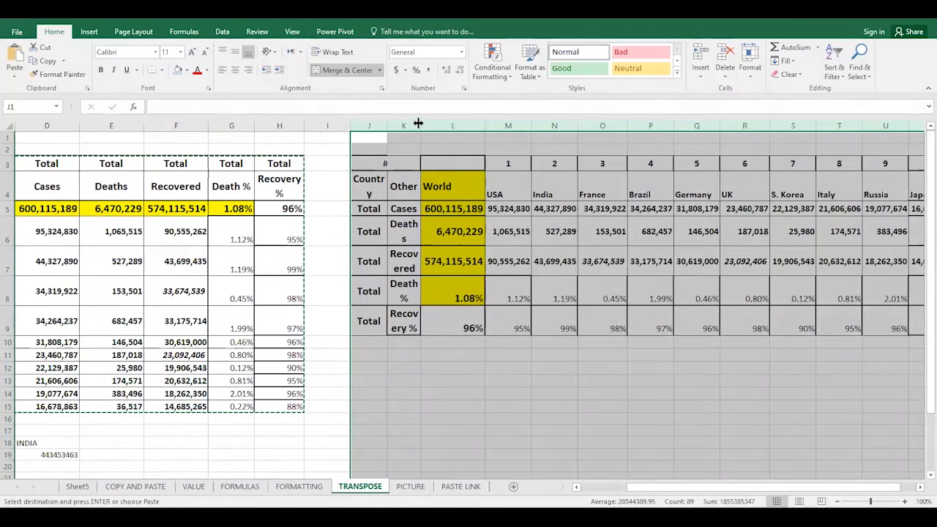
{"action": "left_click_drag", "start_coordinate": [524, 311], "coordinate": [516, 302]}
{"action": "left_click_drag", "start_coordinate": [420, 127], "coordinate": [467, 128]}
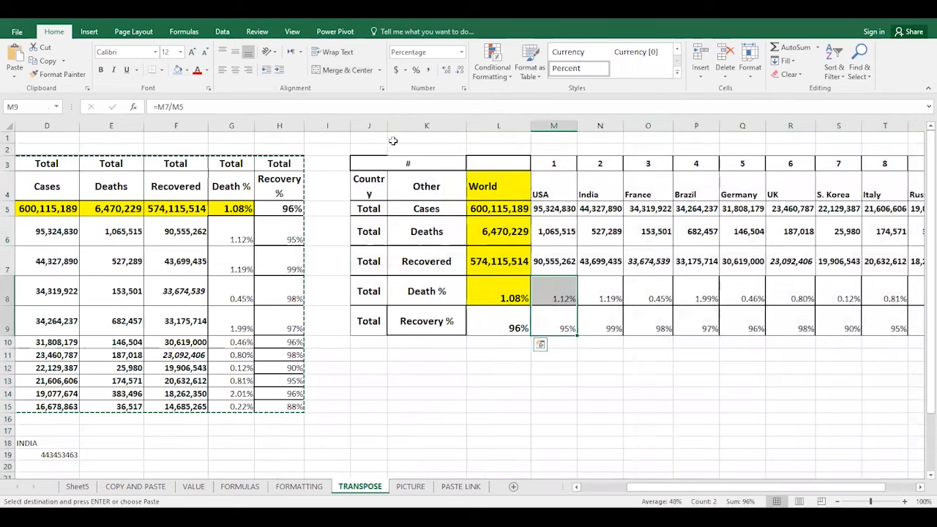
{"action": "left_click_drag", "start_coordinate": [388, 127], "coordinate": [406, 127]}
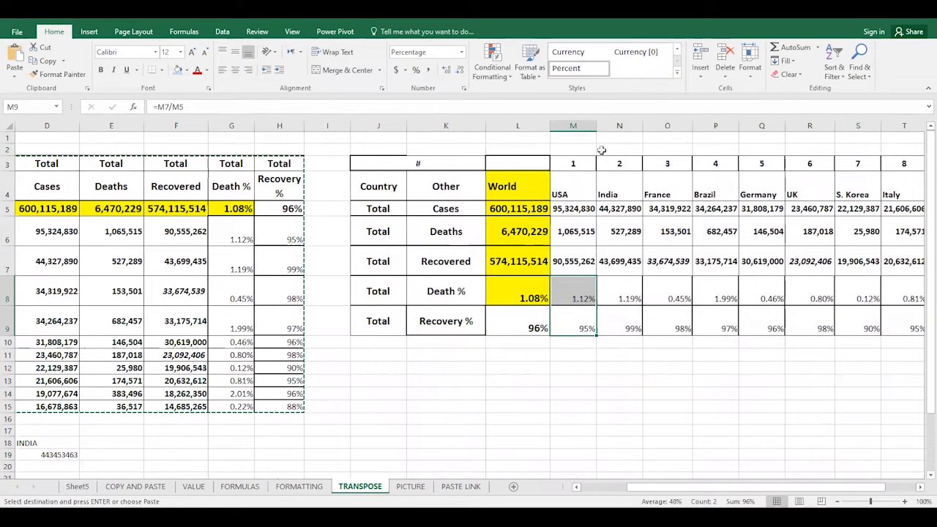
{"action": "left_click_drag", "start_coordinate": [596, 127], "coordinate": [607, 127]}
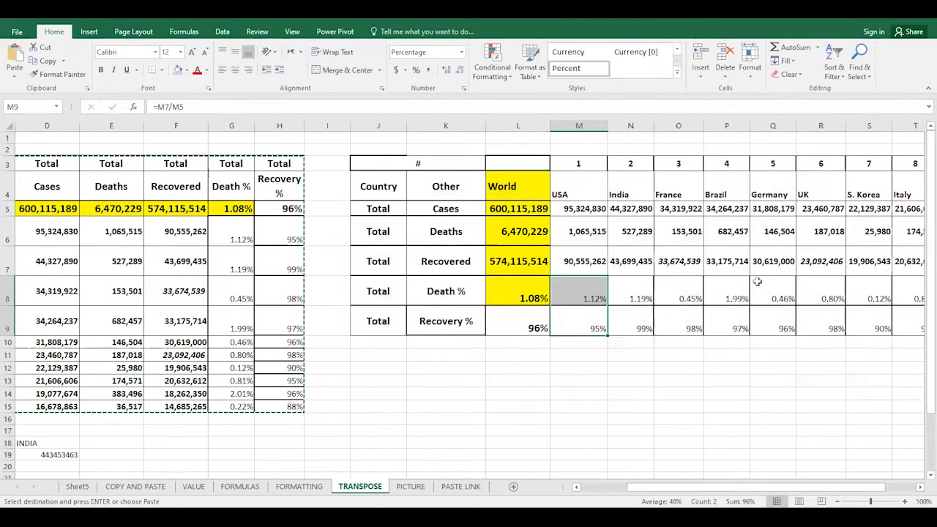
Copy the transposed table at J3 and paste it at J11 with the Transpose option
{"action": "left_click_drag", "start_coordinate": [372, 164], "coordinate": [811, 324]}
{"action": "key", "text": "ctrl+c"}
{"action": "left_click_drag", "start_coordinate": [726, 488], "coordinate": [630, 488]}
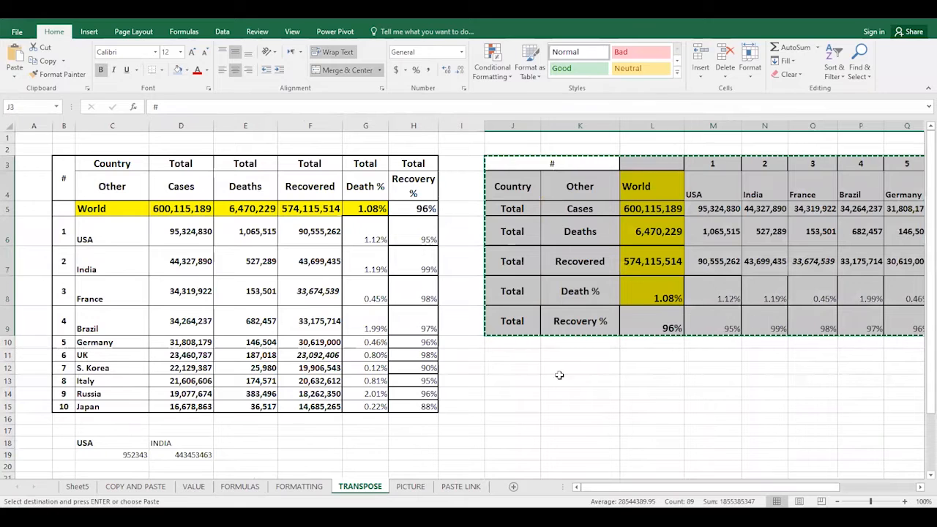
{"action": "right_click", "coordinate": [512, 356]}
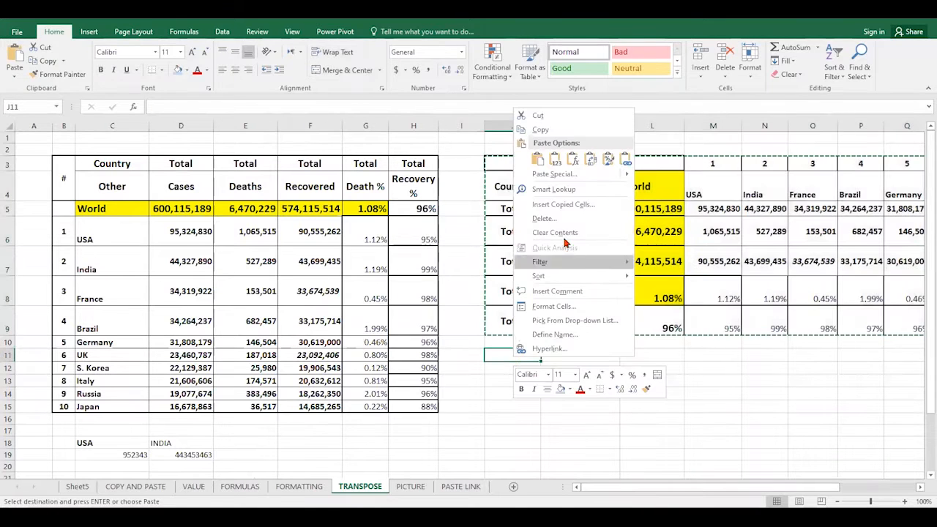
{"action": "left_click", "coordinate": [590, 159]}
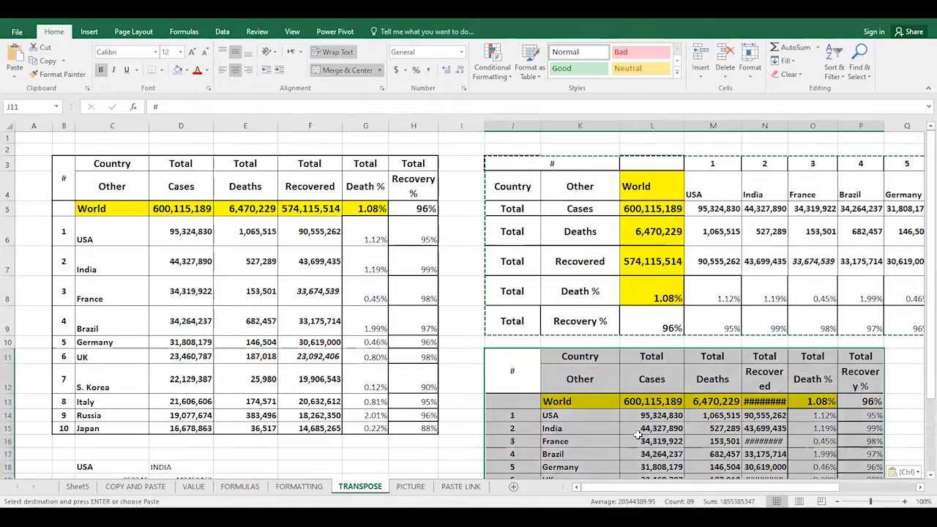
{"action": "left_click", "coordinate": [639, 437]}
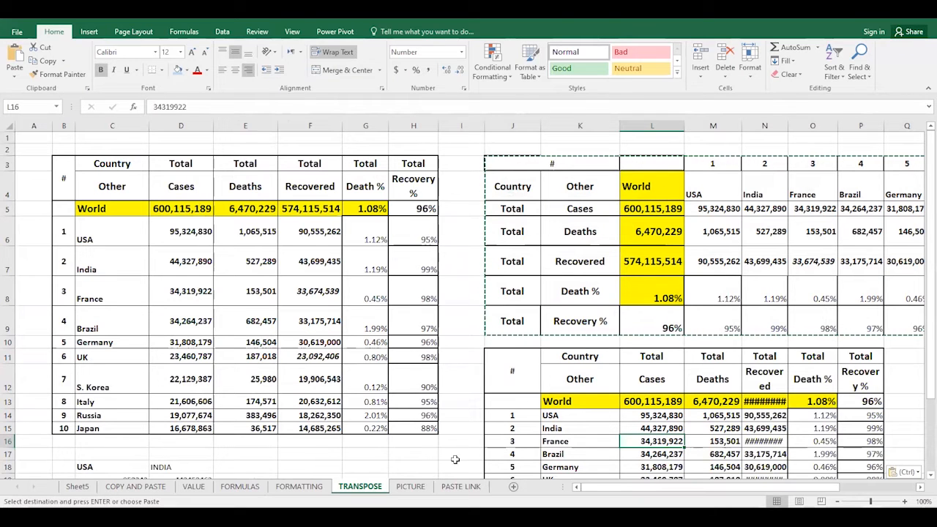
Open the PICTURE sheet and copy the whole table in B3:H15
{"action": "left_click", "coordinate": [404, 488]}
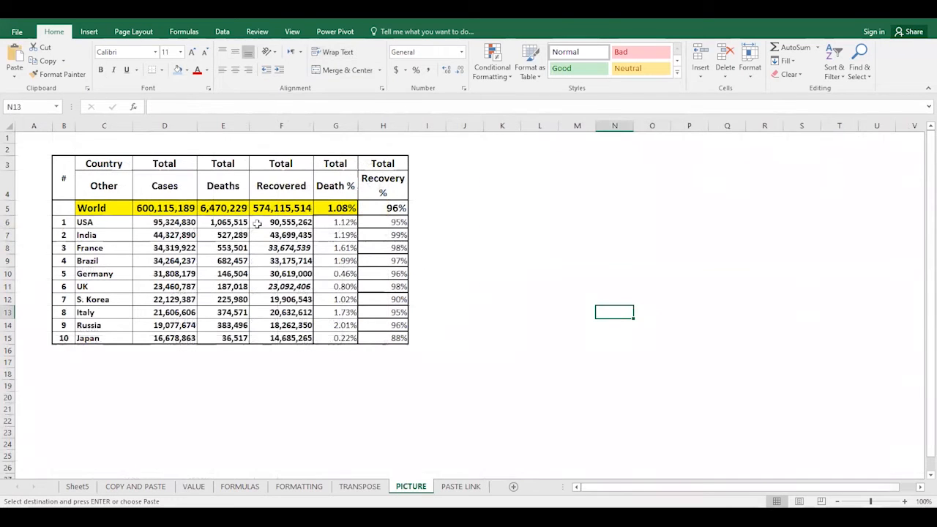
{"action": "left_click_drag", "start_coordinate": [33, 165], "coordinate": [380, 299]}
{"action": "left_click_drag", "start_coordinate": [63, 178], "coordinate": [371, 339]}
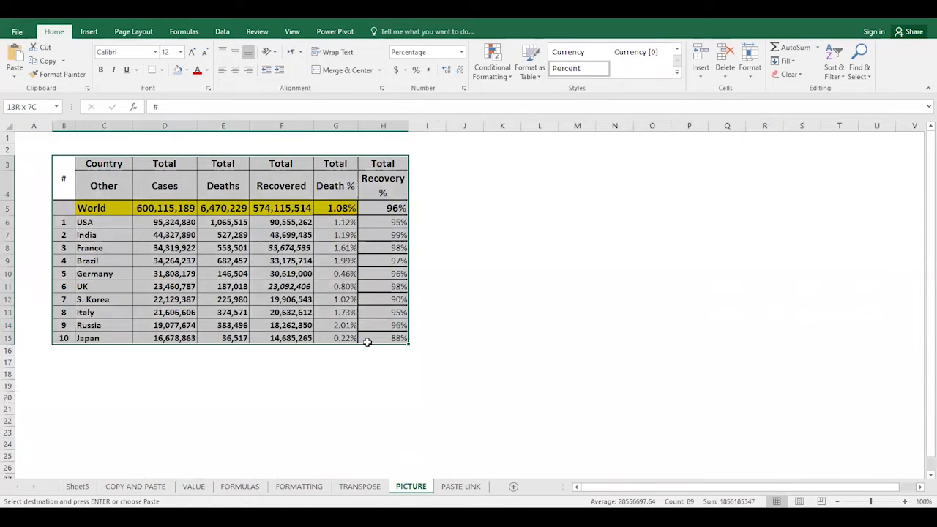
{"action": "left_click_drag", "start_coordinate": [367, 342], "coordinate": [367, 343]}
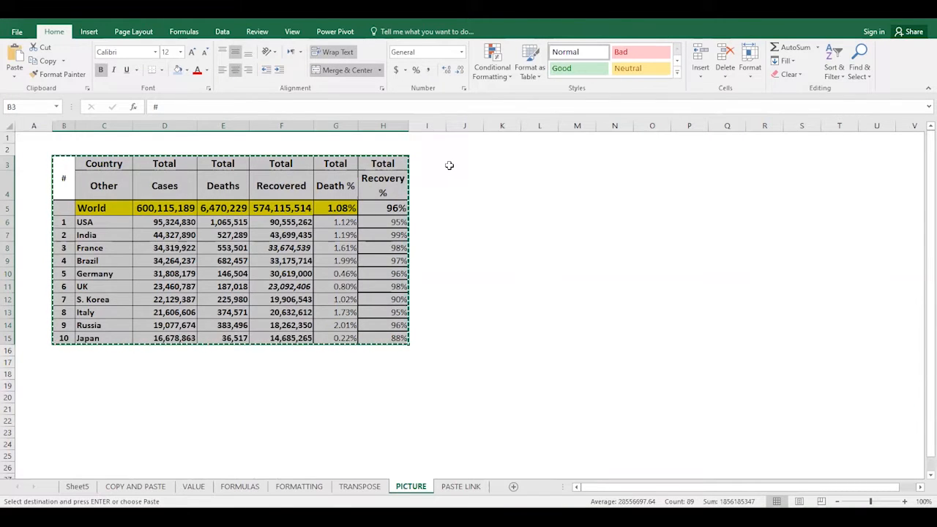
Try an ordinary paste of the copied table at J3, select the pasted cells, and undo the paste
{"action": "left_click", "coordinate": [449, 164]}
{"action": "key", "text": "ctrl+v"}
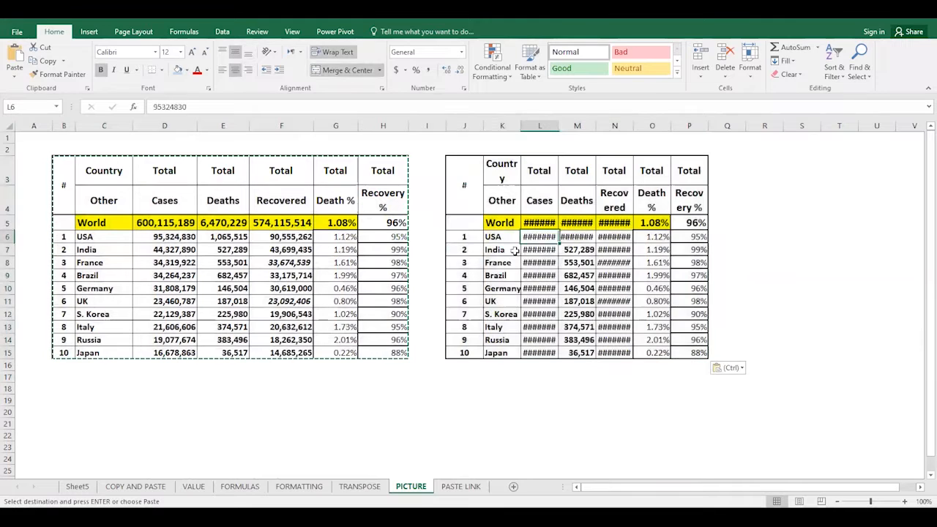
{"action": "left_click_drag", "start_coordinate": [477, 175], "coordinate": [663, 328]}
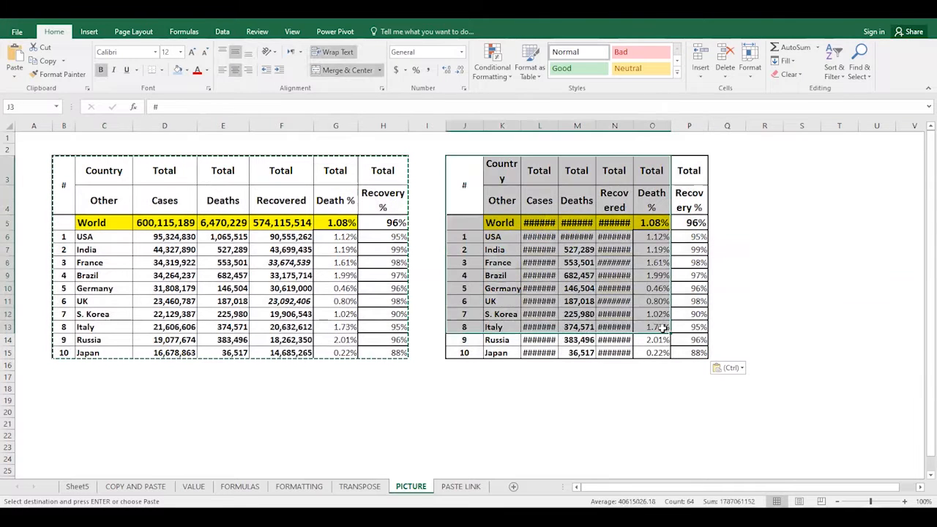
{"action": "left_click", "coordinate": [656, 316]}
{"action": "key", "text": "ctrl+z"}
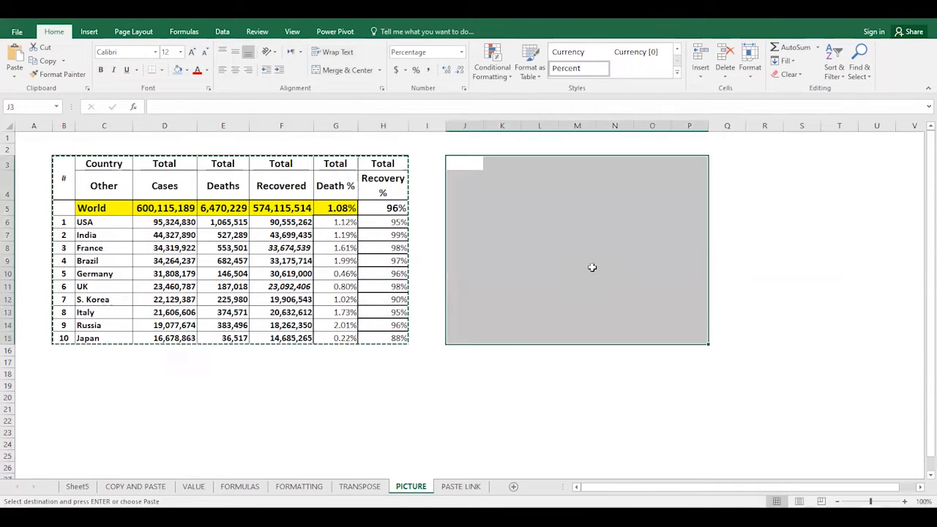
Paste the copied table at J3 as a Picture, and move the picture up so it starts at the top of column J
{"action": "left_click", "coordinate": [459, 161]}
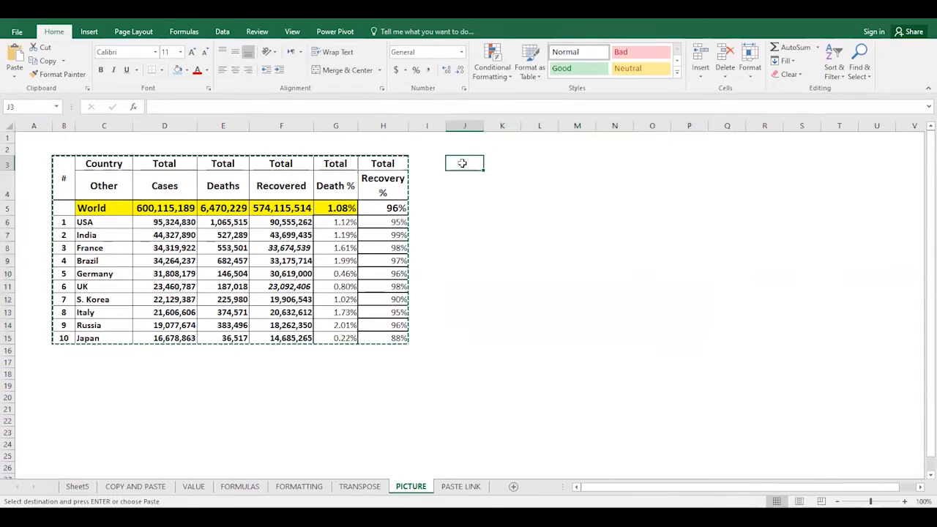
{"action": "right_click", "coordinate": [462, 164]}
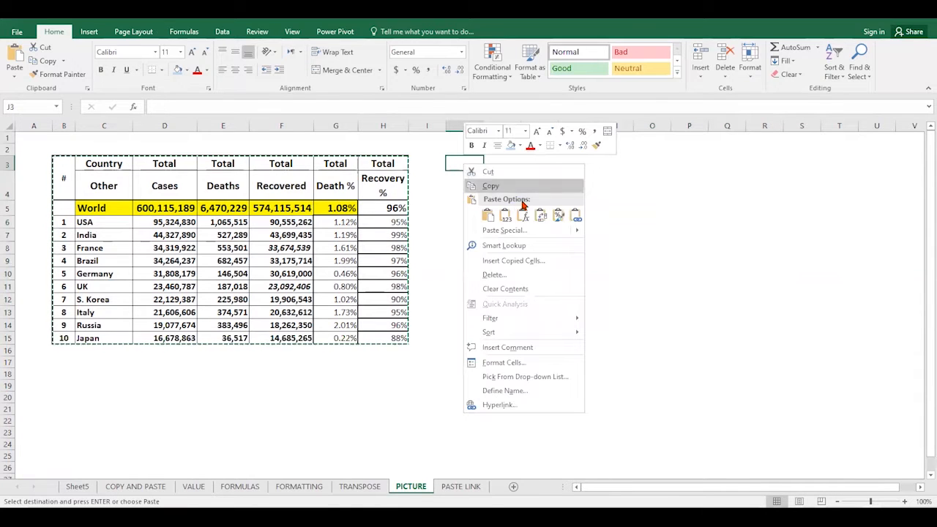
{"action": "mouse_move", "coordinate": [576, 235]}
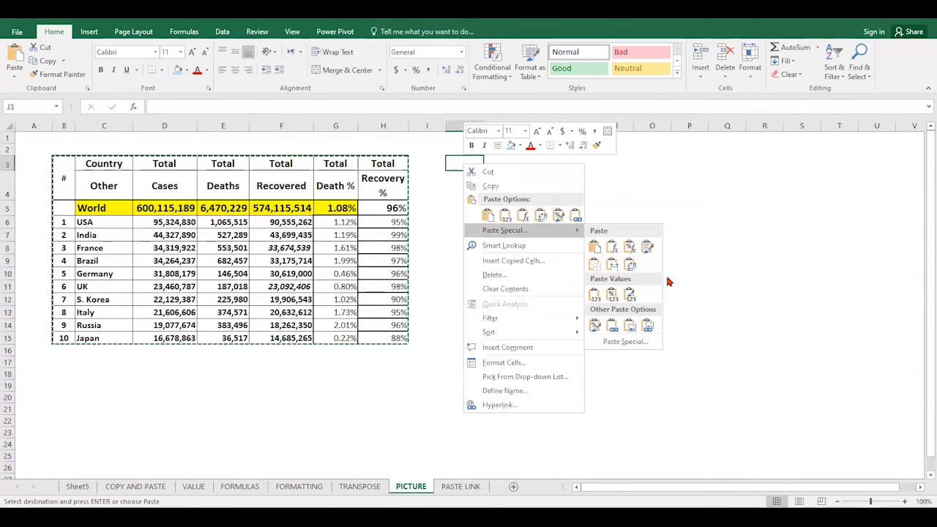
{"action": "left_click", "coordinate": [631, 326]}
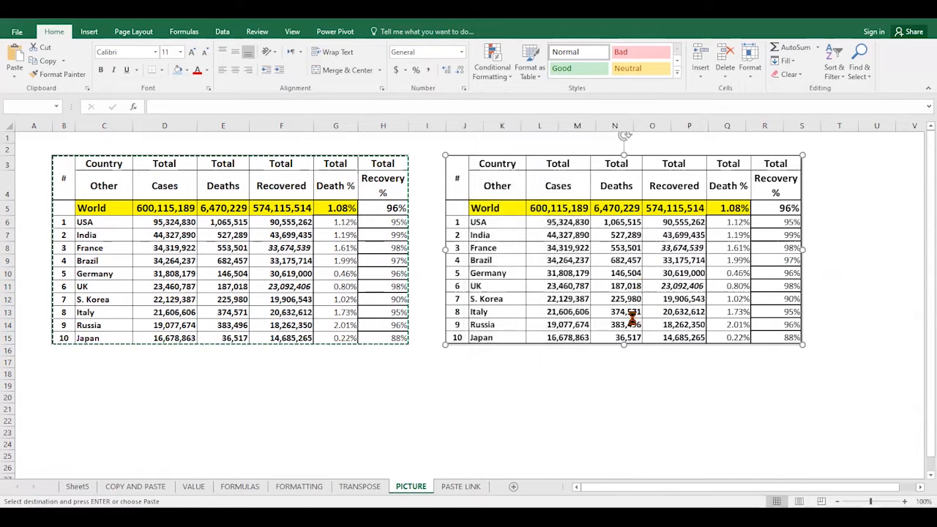
{"action": "left_click_drag", "start_coordinate": [665, 207], "coordinate": [688, 184]}
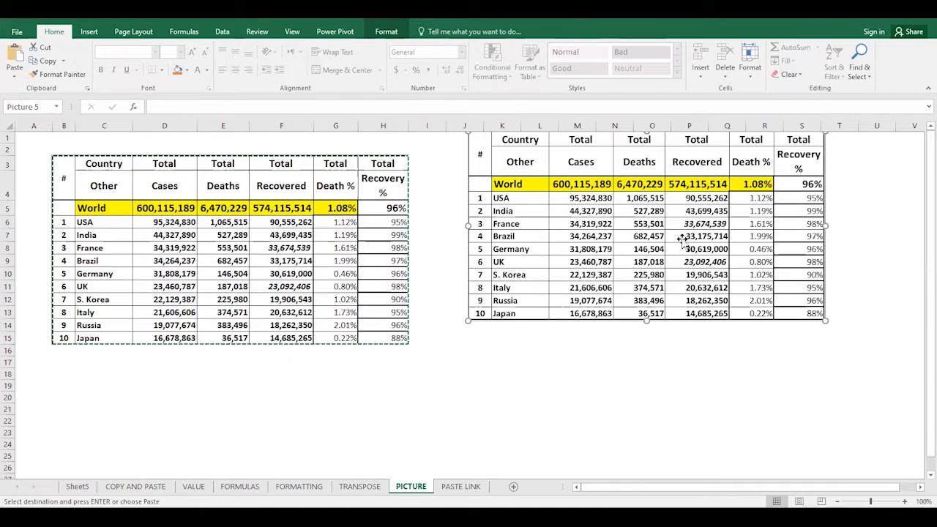
{"action": "left_click_drag", "start_coordinate": [706, 221], "coordinate": [639, 215]}
Copy B3:H15 and paste it at J15 as a Linked Picture, placing it directly beneath the first picture
{"action": "left_click_drag", "start_coordinate": [61, 163], "coordinate": [386, 333]}
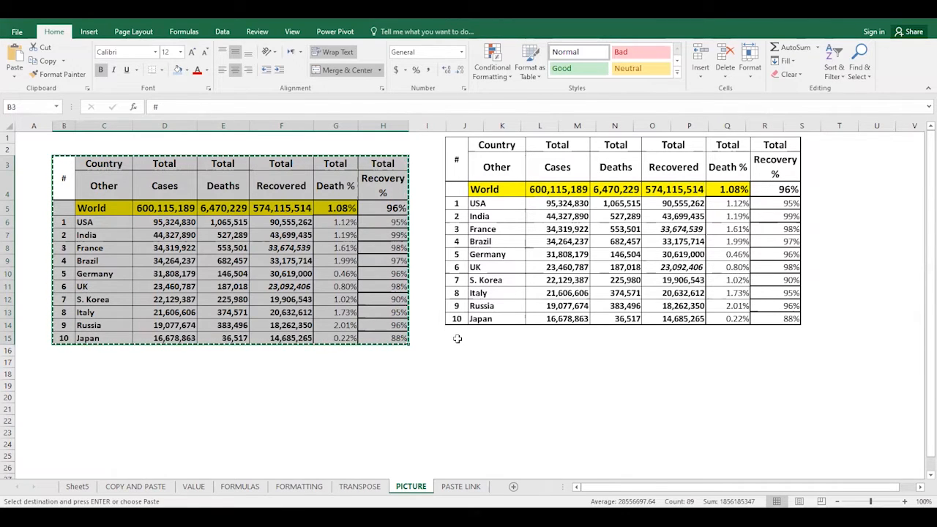
{"action": "left_click", "coordinate": [459, 340]}
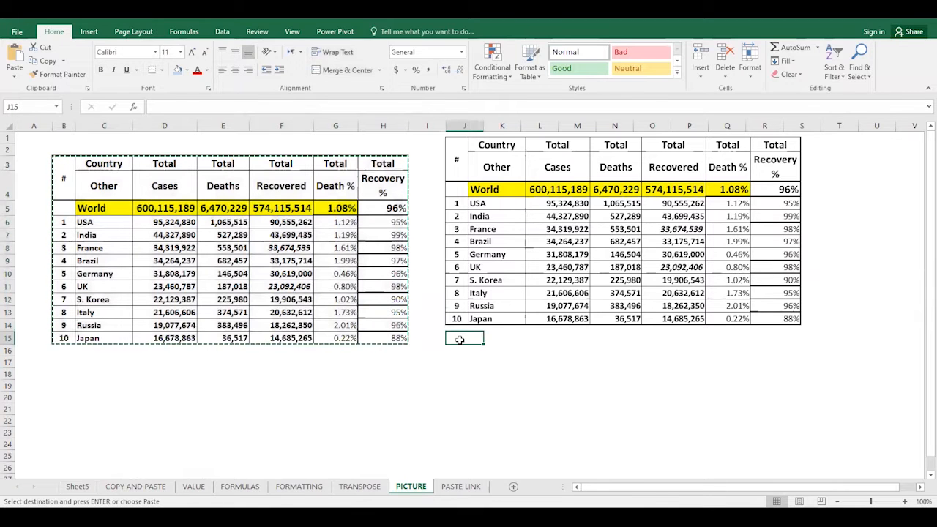
{"action": "right_click", "coordinate": [460, 341]}
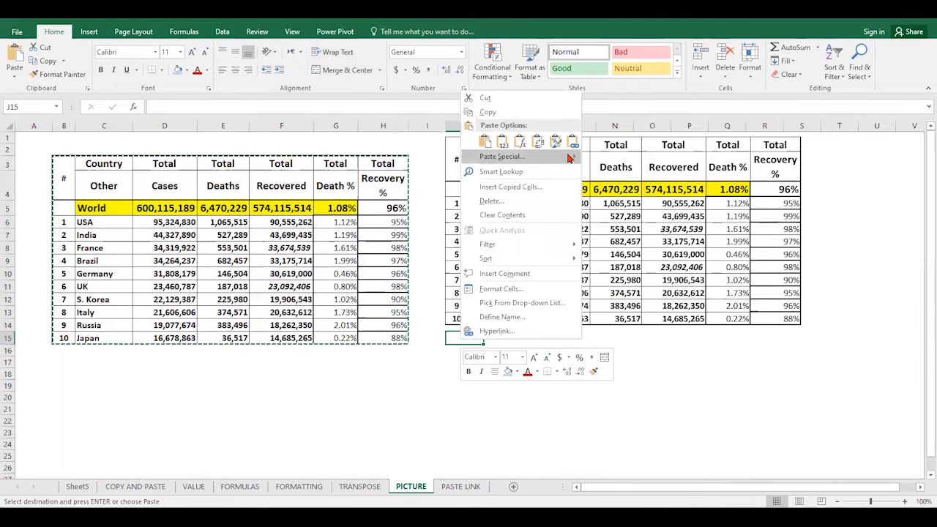
{"action": "mouse_move", "coordinate": [570, 157]}
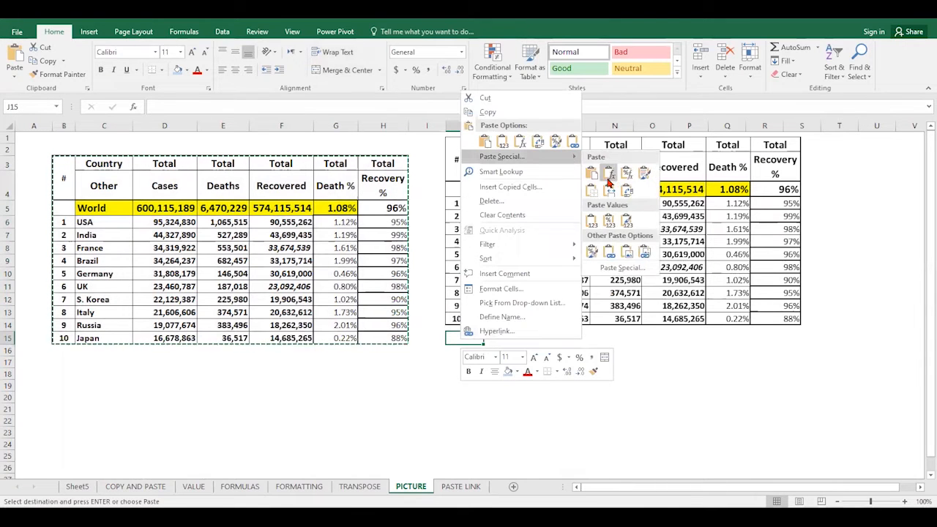
{"action": "left_click", "coordinate": [644, 253]}
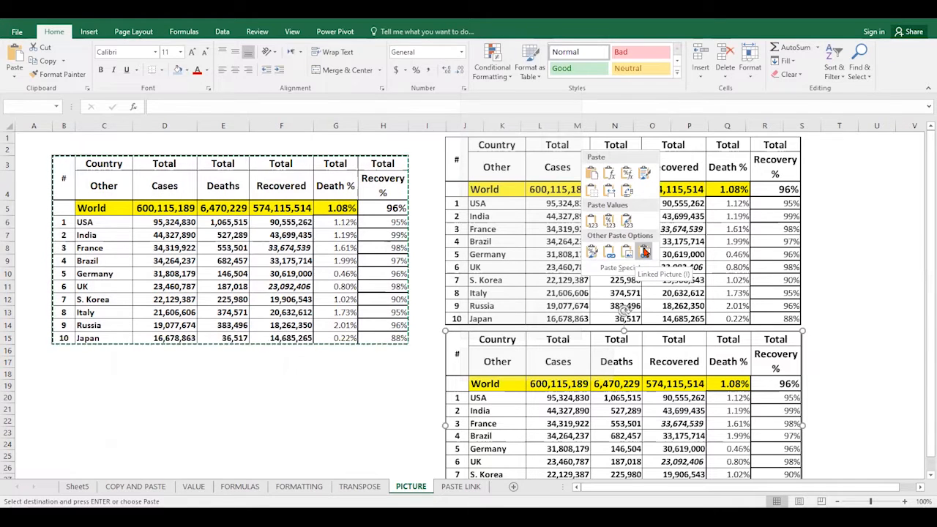
{"action": "mouse_move", "coordinate": [635, 372]}
{"action": "left_mouse_down"}
{"action": "mouse_move", "coordinate": [657, 362]}
{"action": "mouse_move", "coordinate": [642, 375]}
{"action": "mouse_move", "coordinate": [637, 361]}
{"action": "left_mouse_up"}
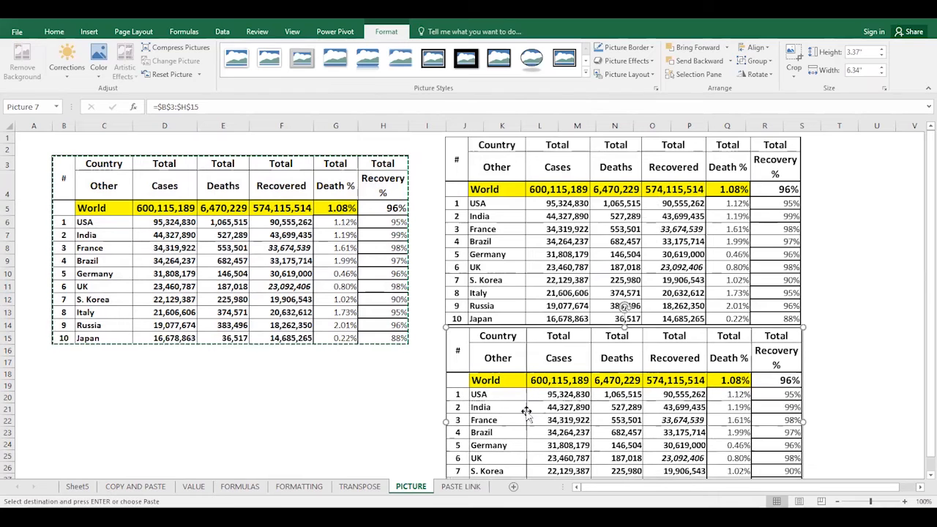
Fill the Death % formula from G6 down to G15 in the source table, and check the linked picture
{"action": "left_click", "coordinate": [218, 186]}
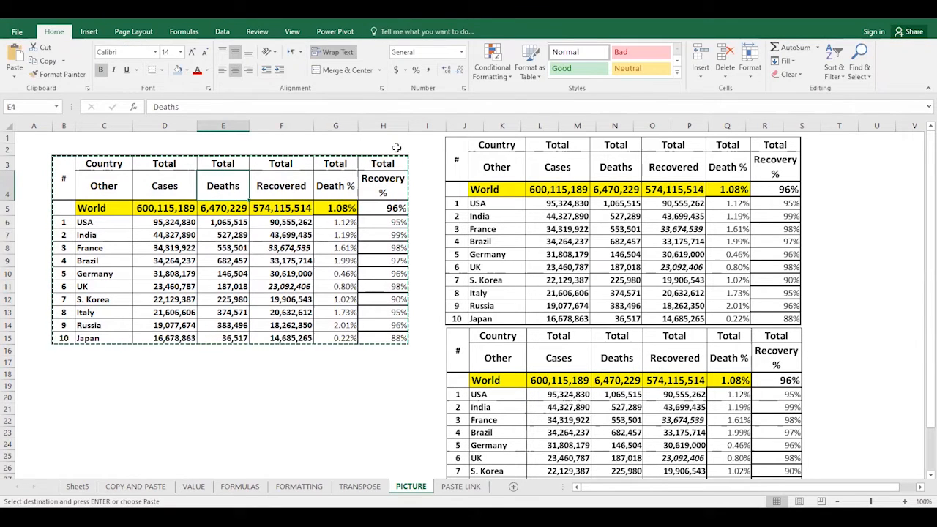
{"action": "left_click", "coordinate": [341, 224]}
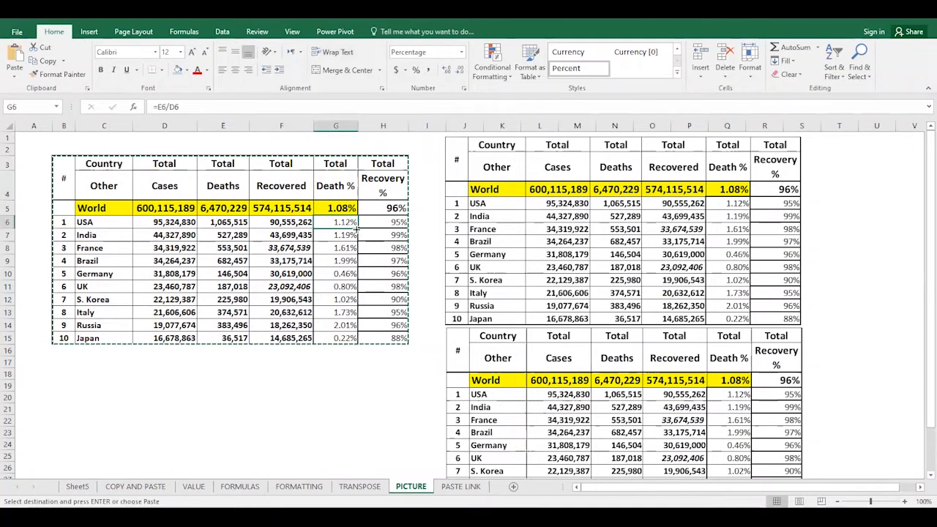
{"action": "left_click_drag", "start_coordinate": [356, 229], "coordinate": [354, 261]}
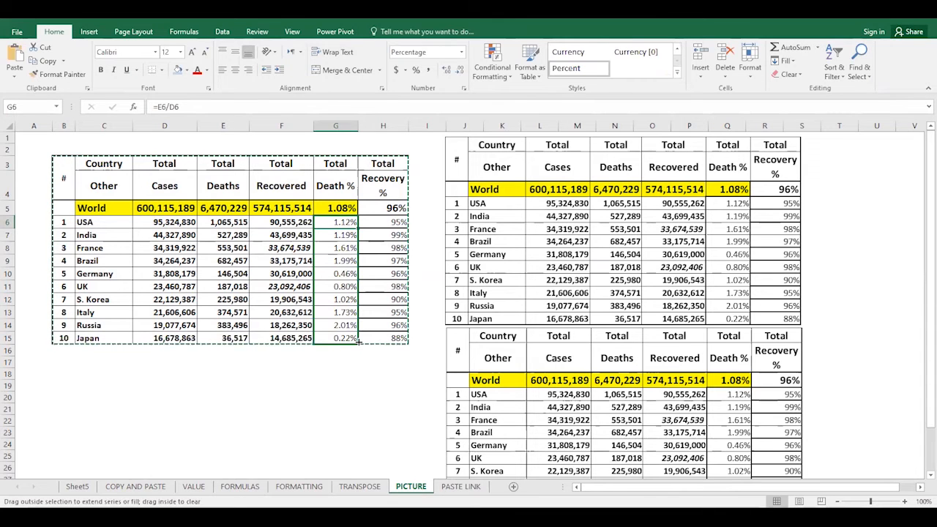
{"action": "left_click_drag", "start_coordinate": [359, 342], "coordinate": [358, 342]}
{"action": "scroll", "coordinate": [729, 299], "scroll_direction": "down", "scroll_amount": 4}
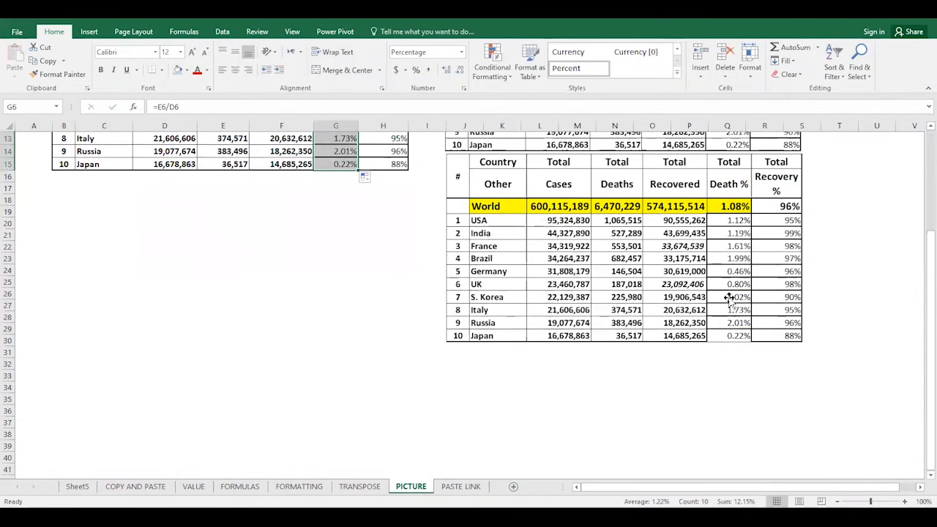
Shift the linked picture slightly down, and fill USA from C6 down to C15 in the source table
{"action": "scroll", "coordinate": [754, 315], "scroll_direction": "up", "scroll_amount": 2}
{"action": "left_click", "coordinate": [672, 335]}
{"action": "left_click_drag", "start_coordinate": [672, 335], "coordinate": [680, 345]}
{"action": "scroll", "coordinate": [249, 322], "scroll_direction": "up", "scroll_amount": 2}
{"action": "left_click", "coordinate": [116, 225]}
{"action": "left_click_drag", "start_coordinate": [116, 225], "coordinate": [126, 343]}
Compare the linked picture with the source table's country column, and reposition the linked picture just below the static one
{"action": "scroll", "coordinate": [502, 272], "scroll_direction": "down", "scroll_amount": 3}
{"action": "left_click_drag", "start_coordinate": [600, 314], "coordinate": [574, 324]}
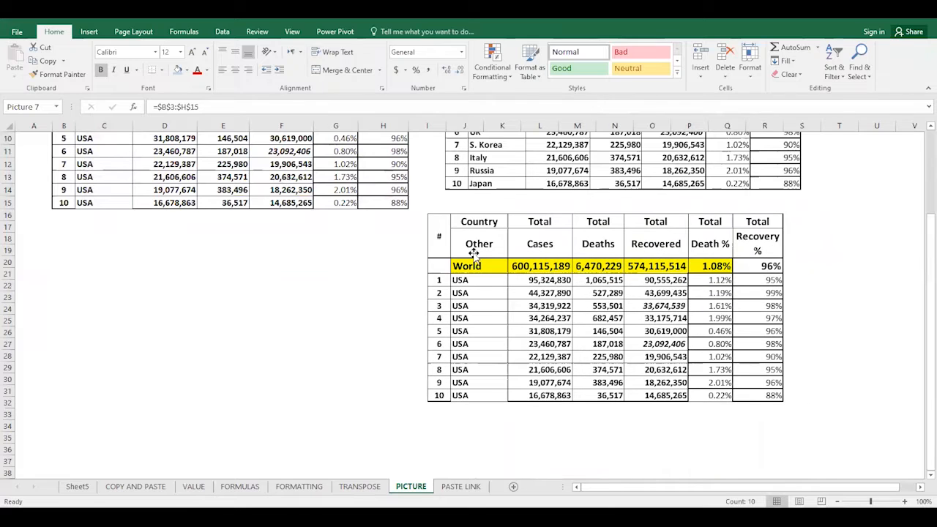
{"action": "left_click_drag", "start_coordinate": [473, 253], "coordinate": [474, 253]}
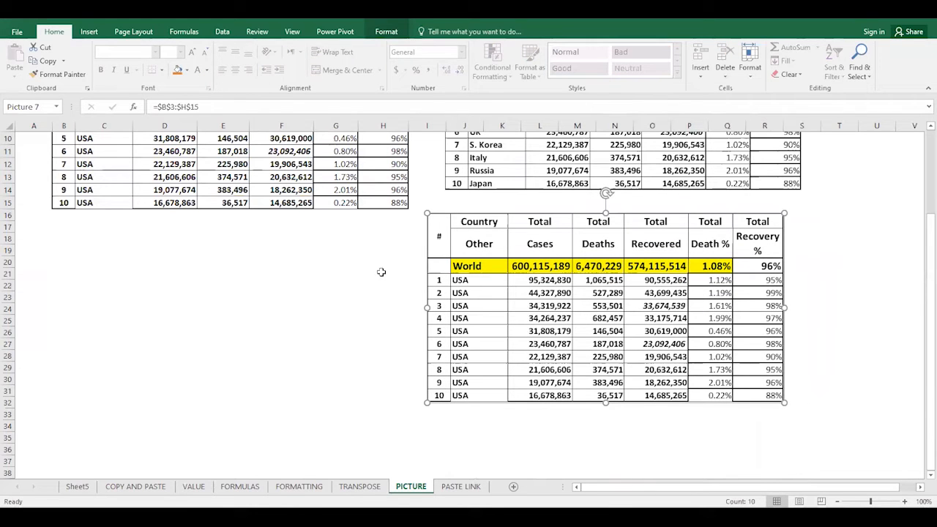
{"action": "scroll", "coordinate": [301, 279], "scroll_direction": "up", "scroll_amount": 3}
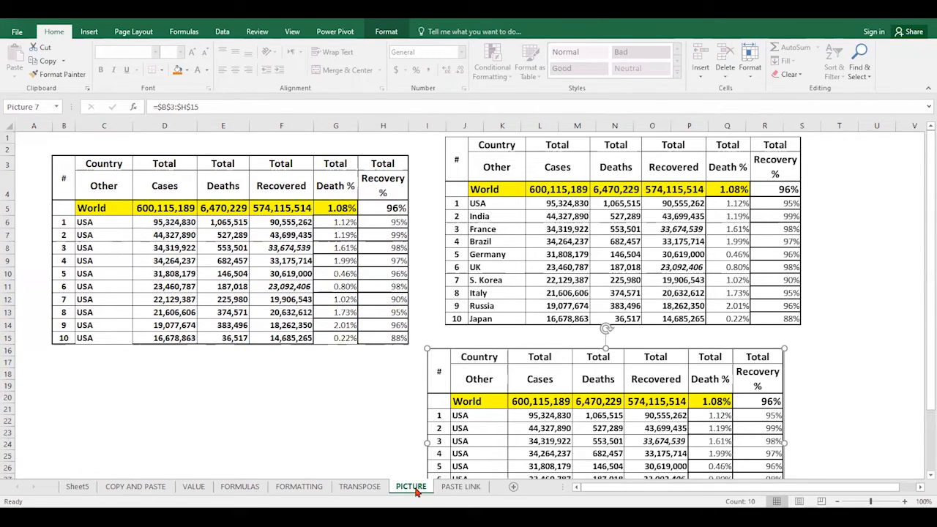
{"action": "left_click_drag", "start_coordinate": [523, 376], "coordinate": [538, 357]}
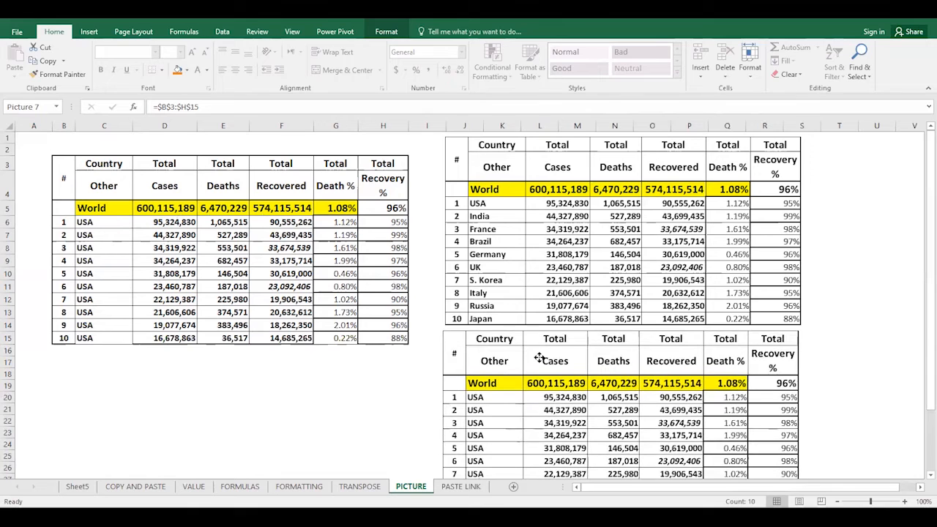
{"action": "left_click_drag", "start_coordinate": [521, 394], "coordinate": [512, 396]}
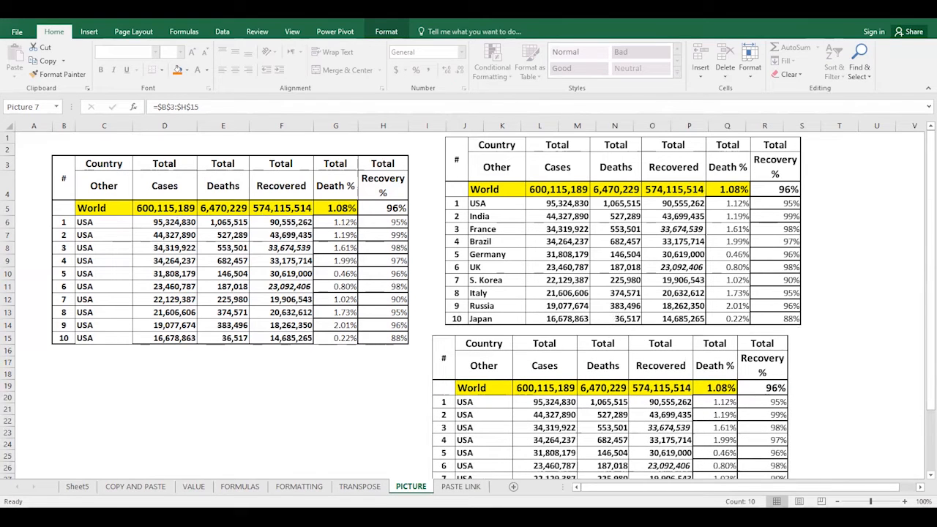
Switch to the ID card workbook and review Sheet1's employee table, including its detail columns and the PIC column
{"action": "left_click", "coordinate": [309, 483]}
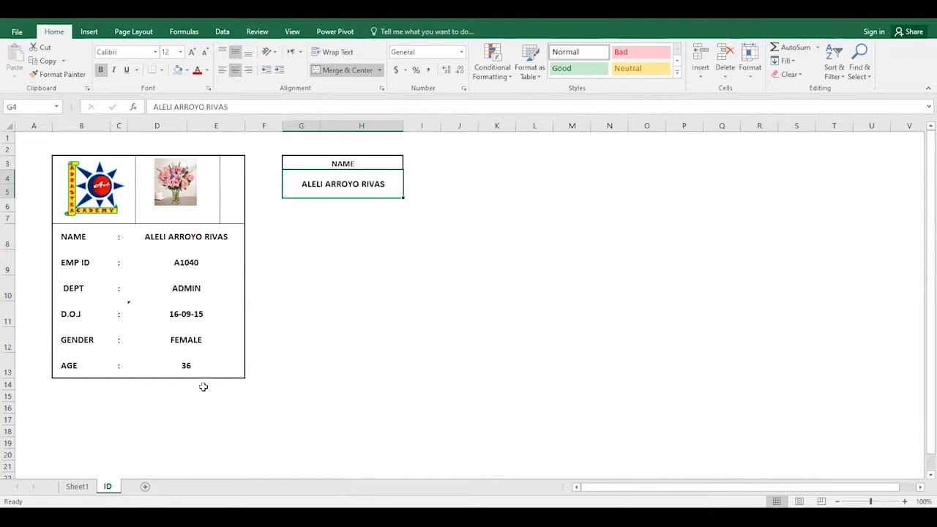
{"action": "left_click", "coordinate": [77, 487]}
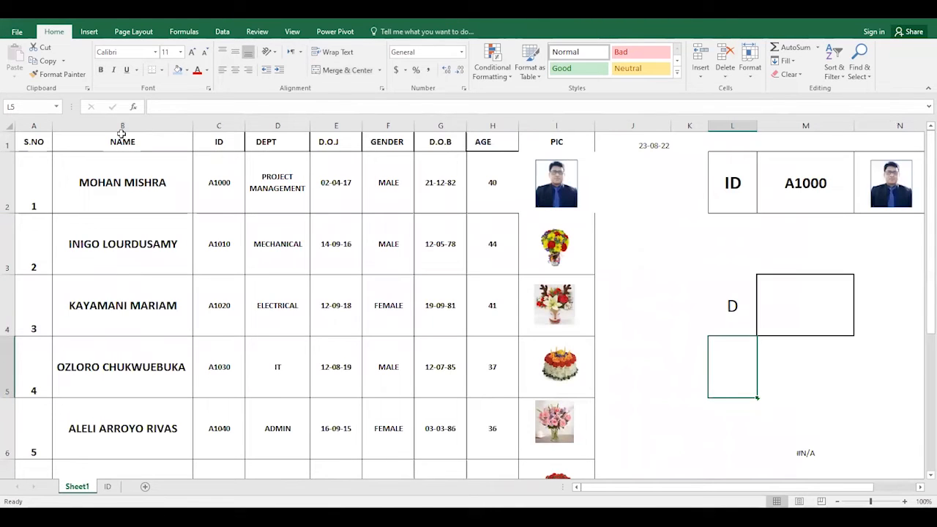
{"action": "left_click_drag", "start_coordinate": [218, 120], "coordinate": [526, 121]}
{"action": "left_click", "coordinate": [385, 243]}
{"action": "left_click", "coordinate": [559, 124]}
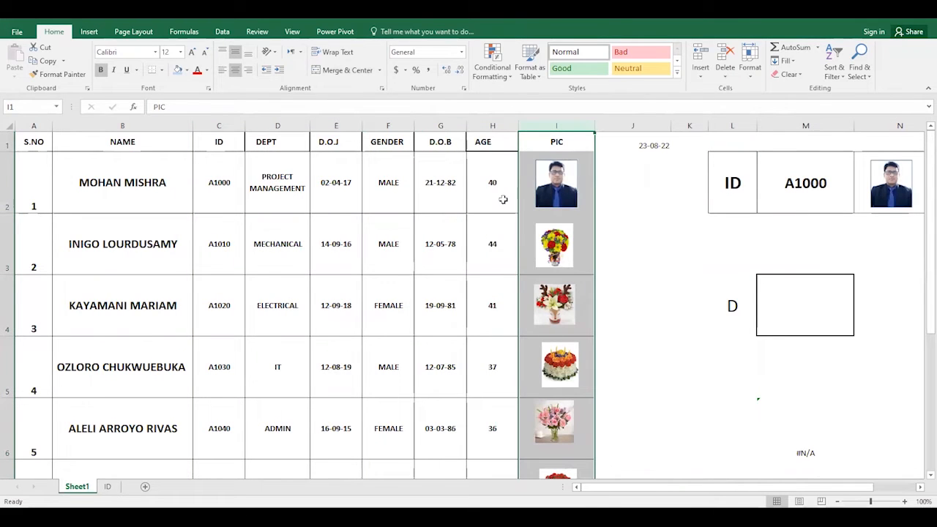
{"action": "left_click", "coordinate": [536, 245]}
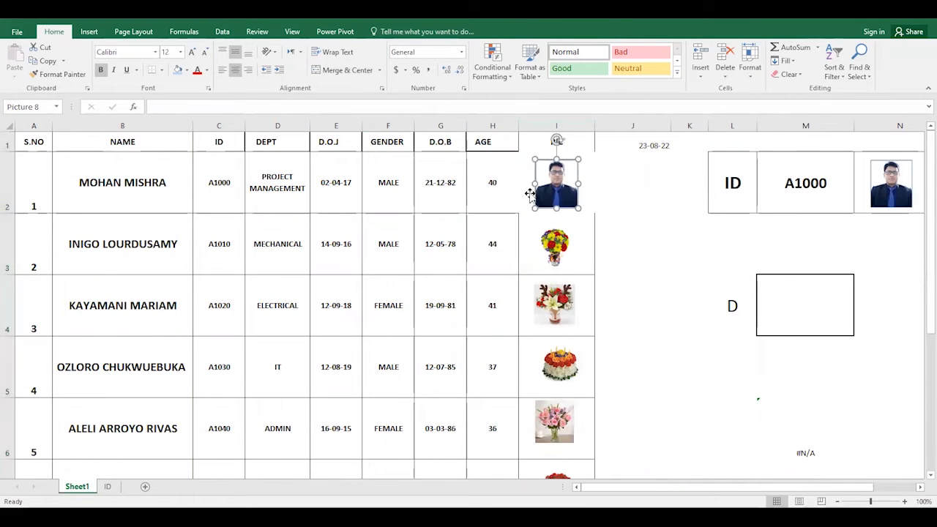
{"action": "left_click", "coordinate": [635, 286]}
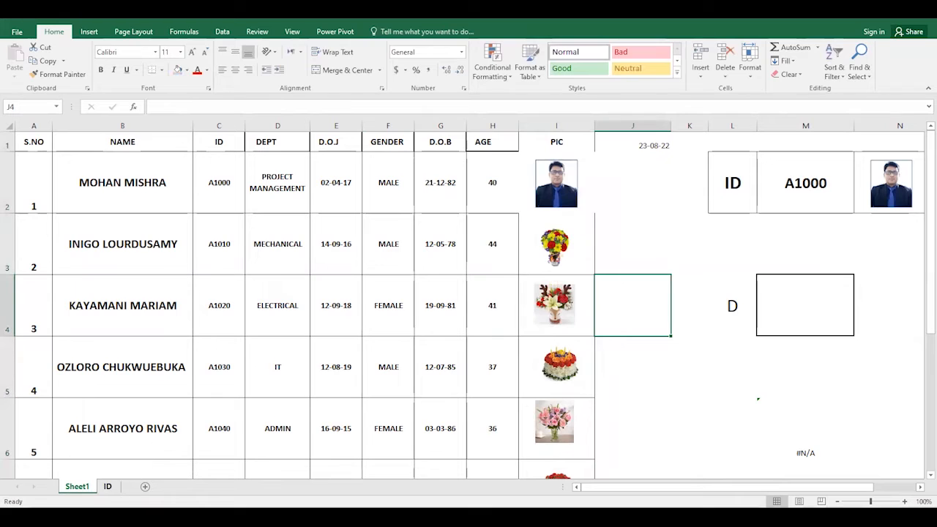
On the ID sheet, choose other employees from the NAME list in G4 to switch the card's details and linked picture
{"action": "left_click", "coordinate": [108, 487]}
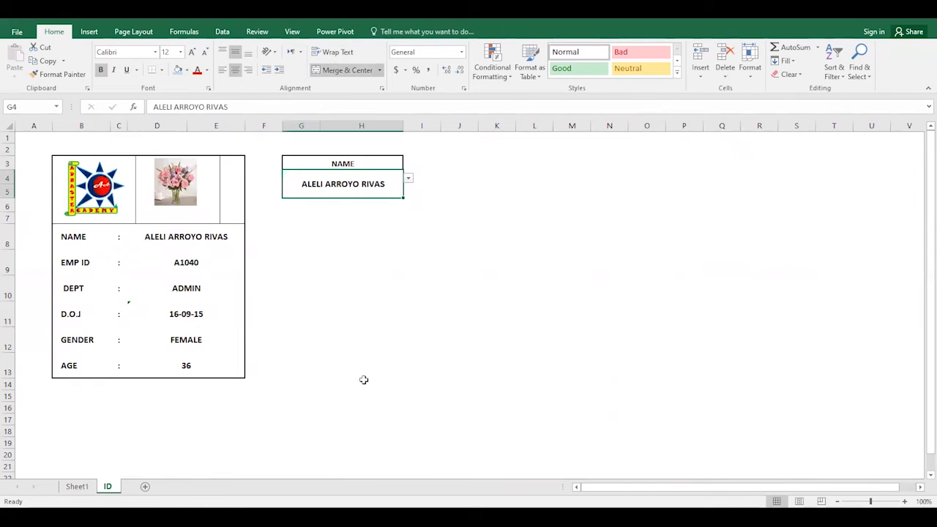
{"action": "left_click", "coordinate": [408, 181]}
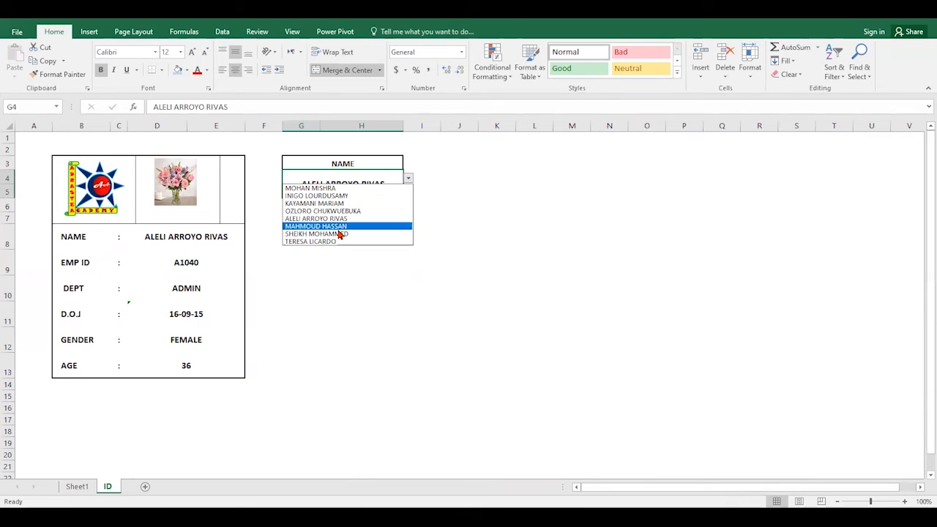
{"action": "left_click", "coordinate": [337, 226]}
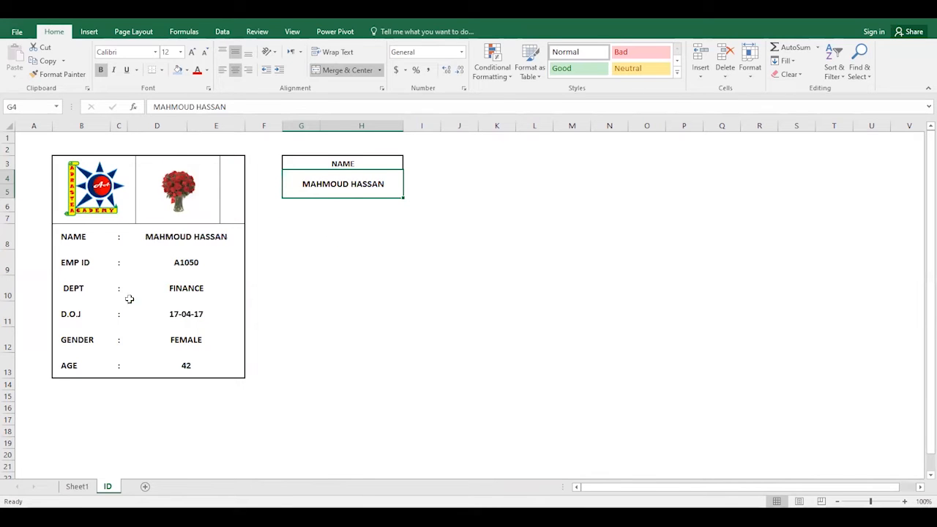
{"action": "left_click", "coordinate": [407, 179]}
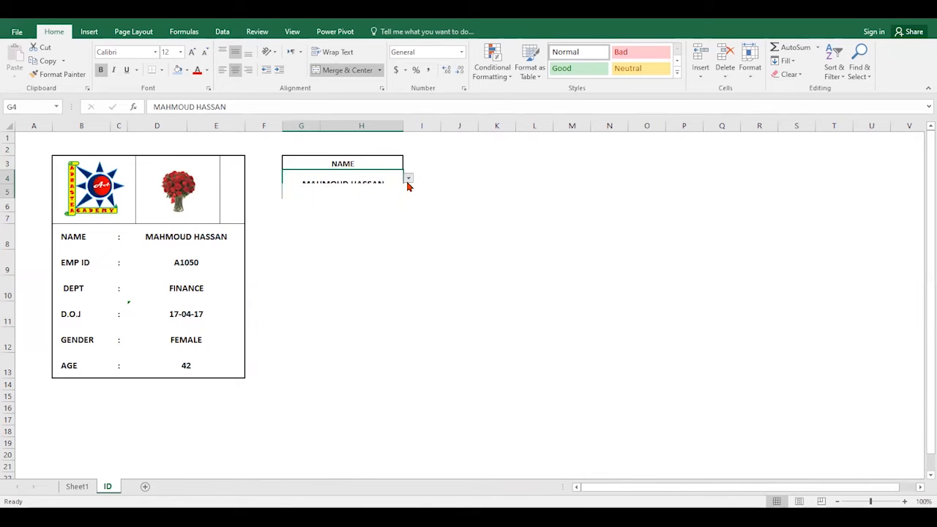
{"action": "left_click", "coordinate": [379, 190]}
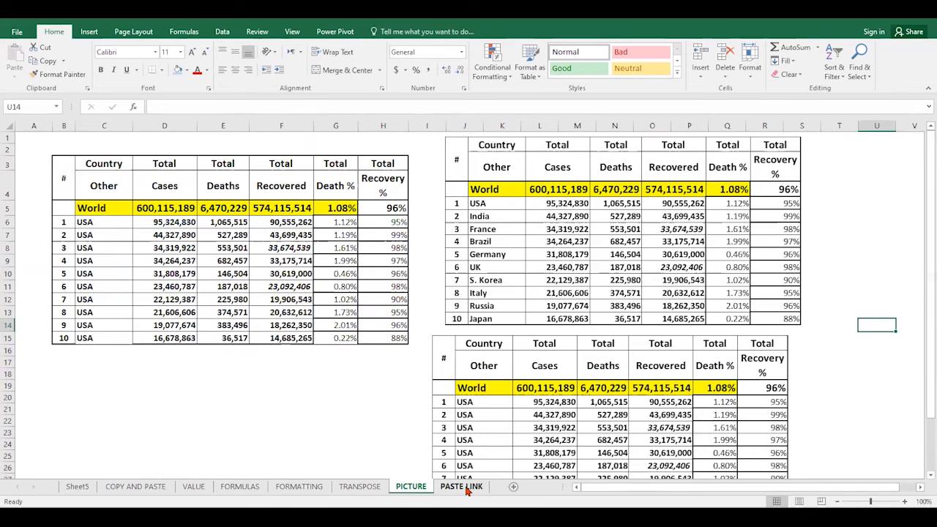
On the PASTE LINK sheet, copy the table B3:H15 and paste it normally at J3
{"action": "left_click", "coordinate": [466, 488]}
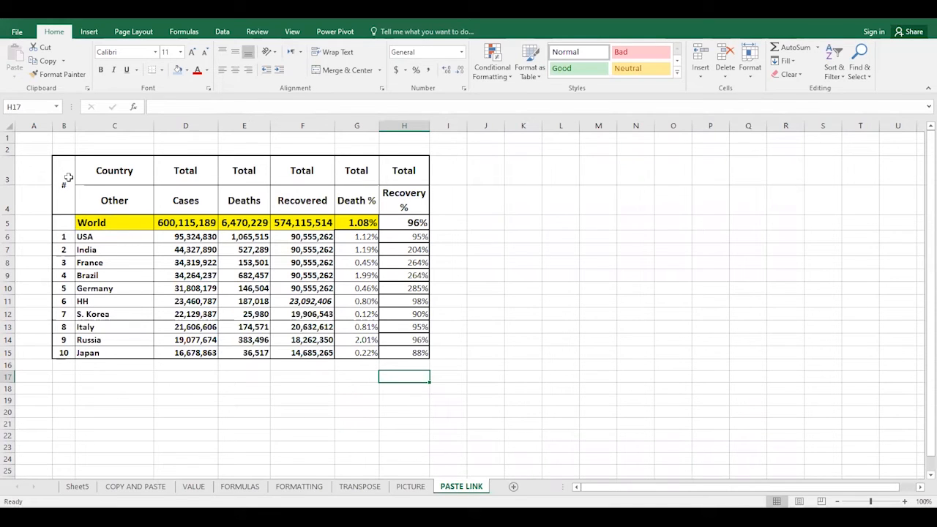
{"action": "left_click_drag", "start_coordinate": [54, 171], "coordinate": [397, 353]}
{"action": "key", "text": "ctrl+c"}
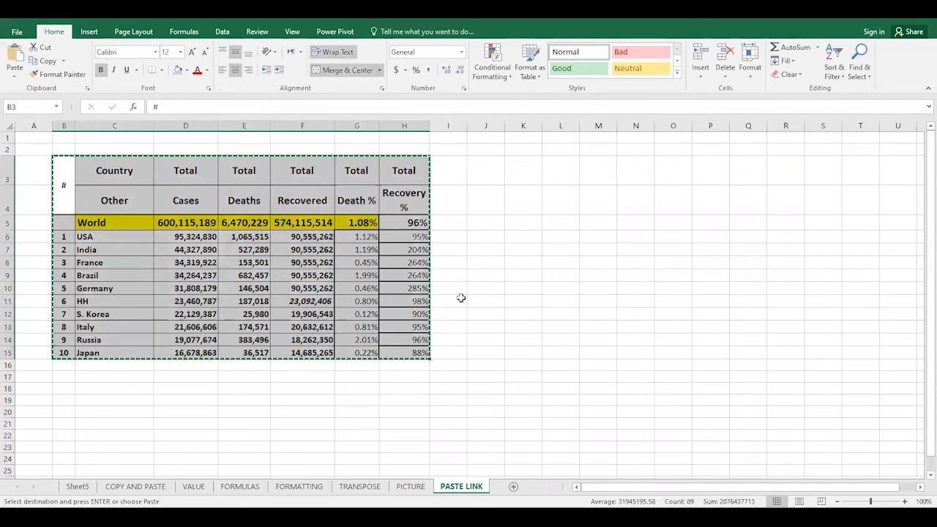
{"action": "left_click", "coordinate": [495, 168]}
{"action": "key", "text": "ctrl+v"}
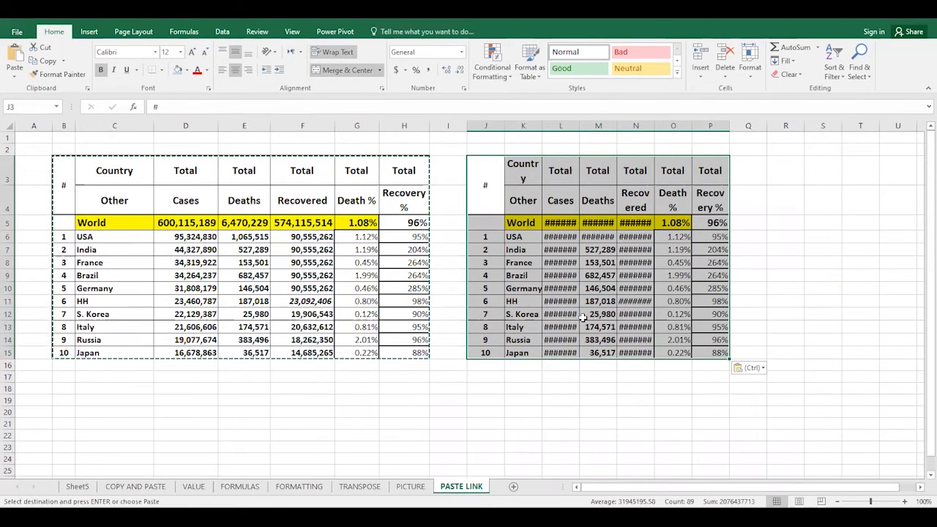
Change the sixth country in source cell C11 to UK, and check the matching cell K11 in the pasted copy
{"action": "left_click", "coordinate": [93, 301]}
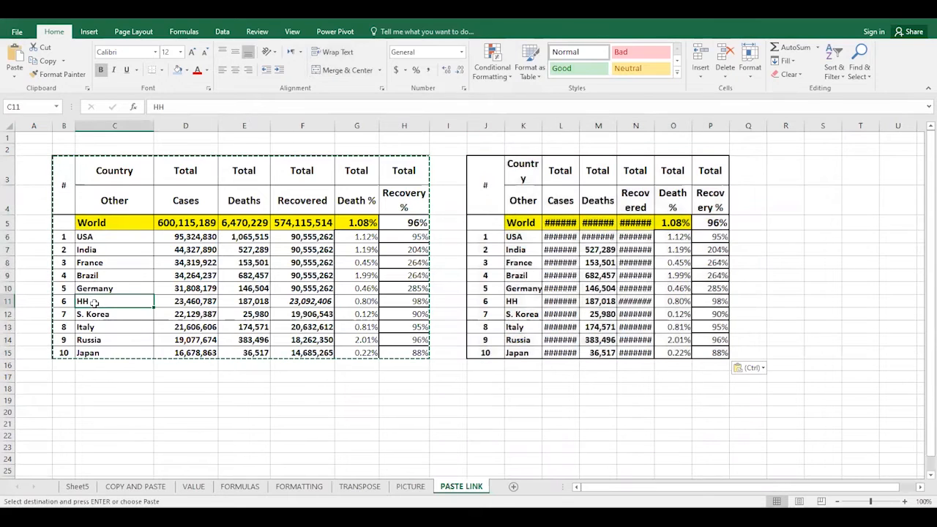
{"action": "type", "text": "UK"}
{"action": "left_click", "coordinate": [247, 447]}
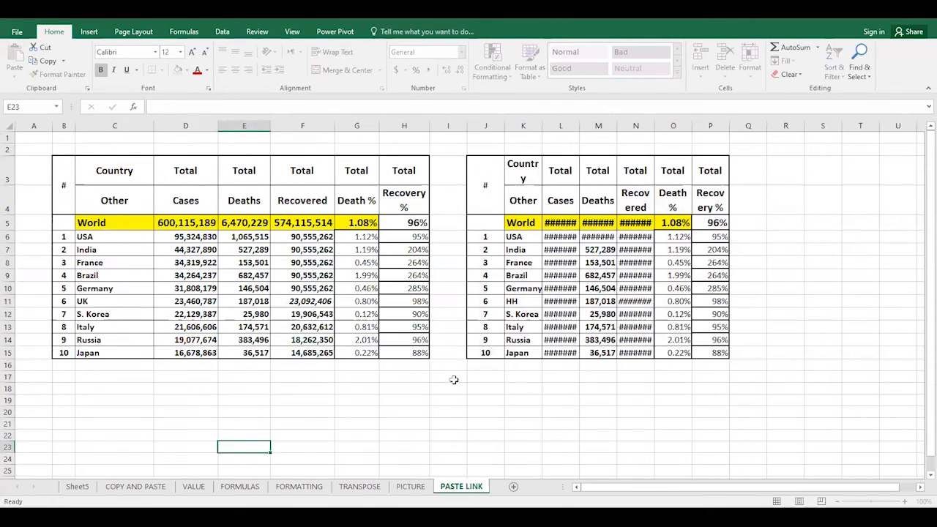
{"action": "left_click", "coordinate": [528, 299]}
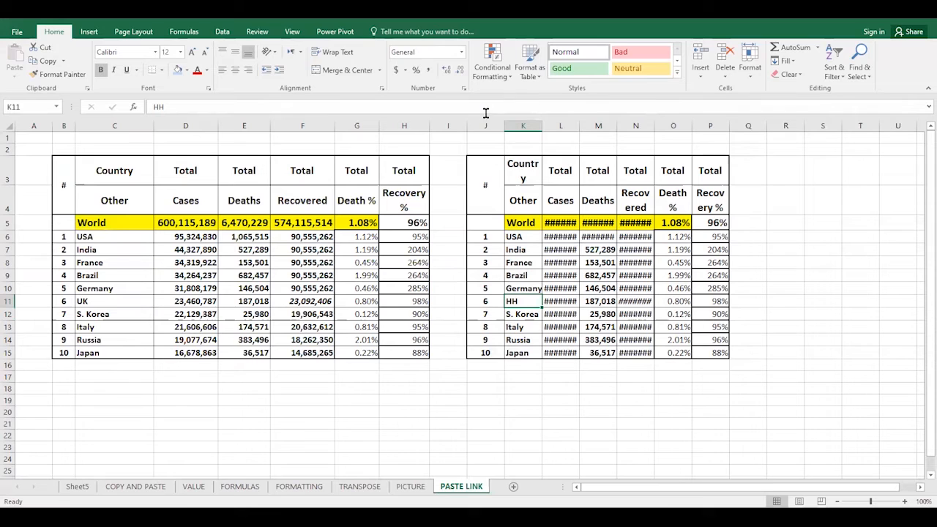
Delete columns J through P containing the normally pasted copy of the table
{"action": "left_click_drag", "start_coordinate": [485, 126], "coordinate": [711, 118]}
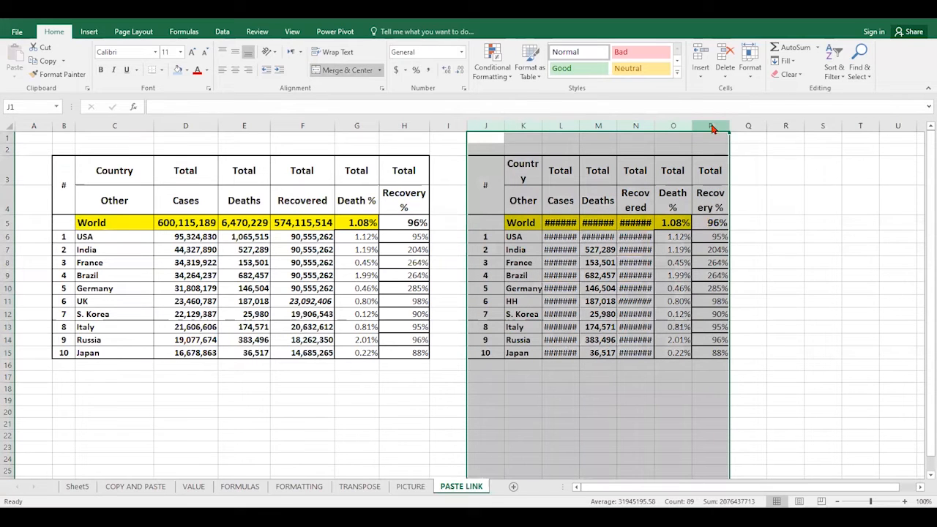
{"action": "right_click", "coordinate": [711, 121]}
{"action": "left_click", "coordinate": [752, 228]}
{"action": "left_click", "coordinate": [773, 295]}
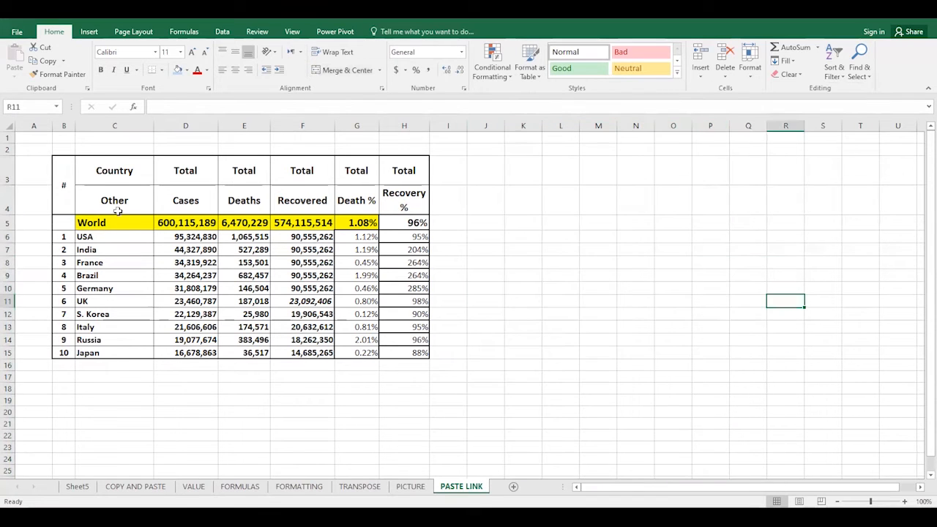
Copy B3:H15, paste it at J3 as a Paste Link, and apply the source's formatting to the linked range
{"action": "left_click_drag", "start_coordinate": [64, 177], "coordinate": [406, 352]}
{"action": "key", "text": "ctrl+c"}
{"action": "right_click", "coordinate": [494, 170]}
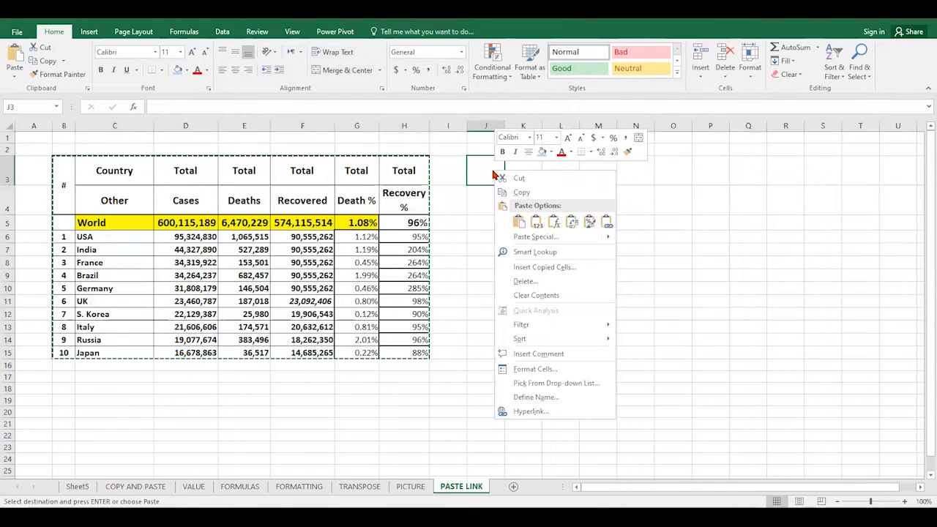
{"action": "left_click", "coordinate": [606, 221]}
{"action": "right_click", "coordinate": [495, 170]}
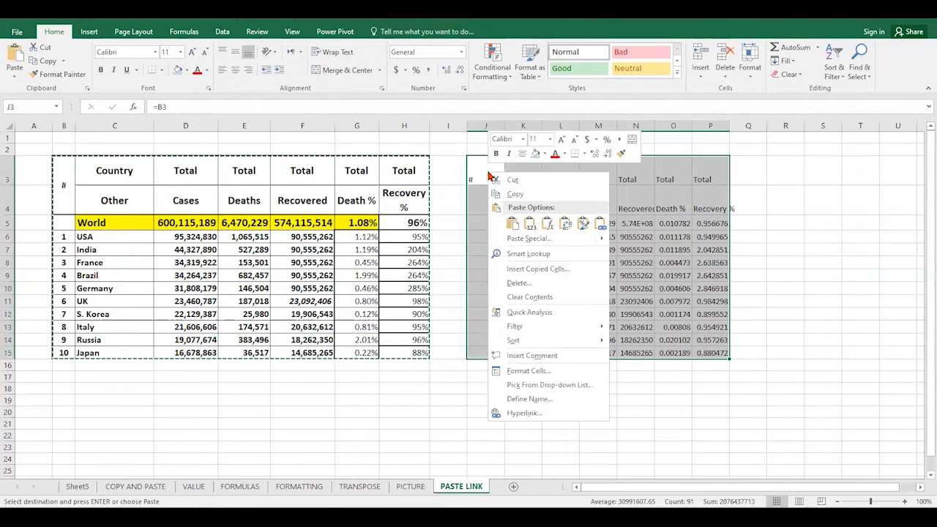
{"action": "left_click", "coordinate": [583, 225]}
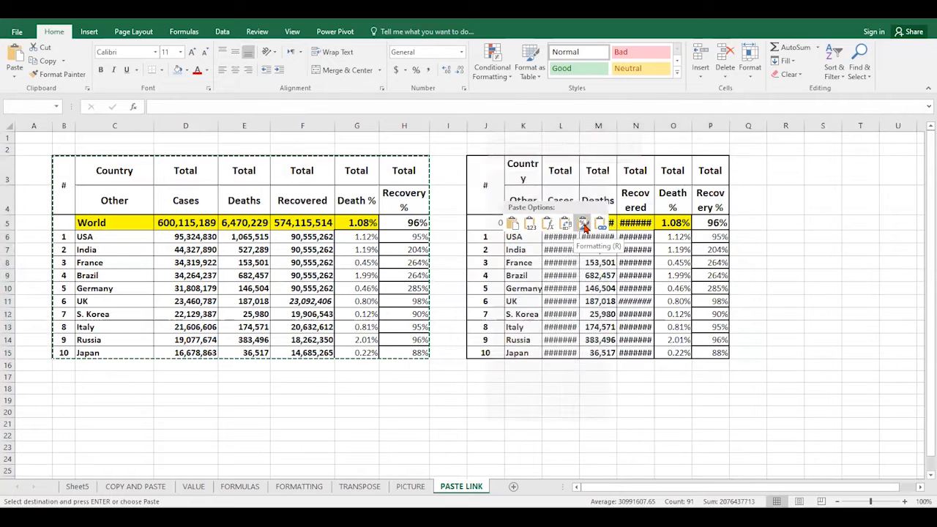
Autofit the widths of columns J through Q around the linked table
{"action": "left_click", "coordinate": [505, 122]}
{"action": "left_click_drag", "start_coordinate": [508, 121], "coordinate": [753, 127]}
{"action": "double_click", "coordinate": [690, 127]}
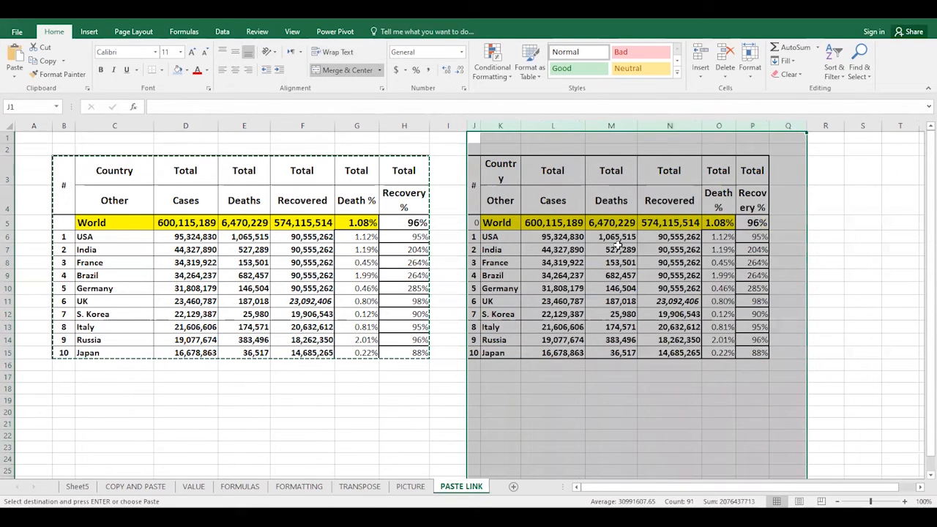
{"action": "left_click", "coordinate": [752, 237]}
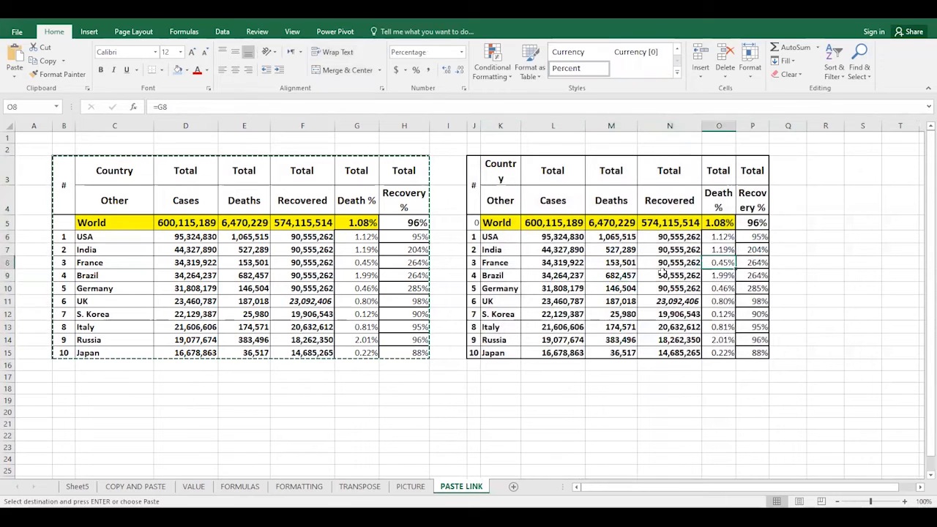
Replace the country in source cell C11 with UNITED KINGDOM
{"action": "left_click", "coordinate": [100, 301]}
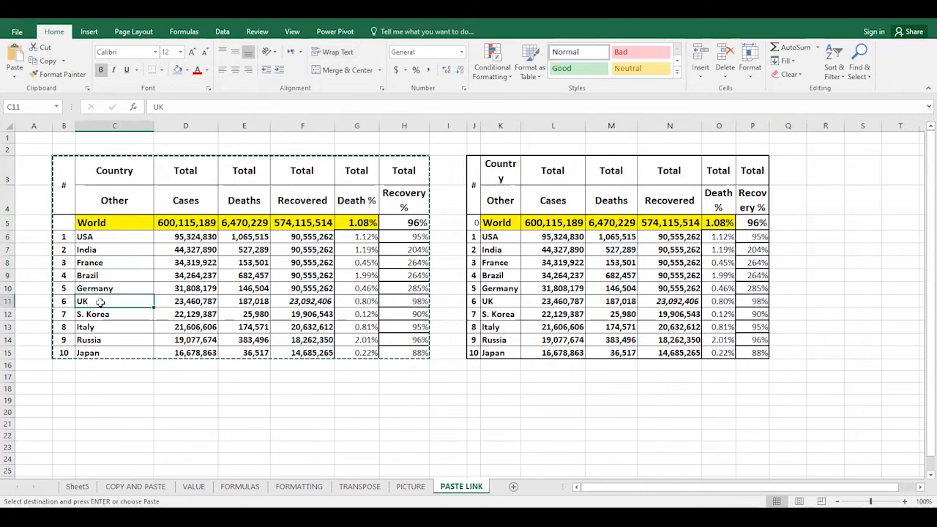
{"action": "type", "text": "UNITED"}
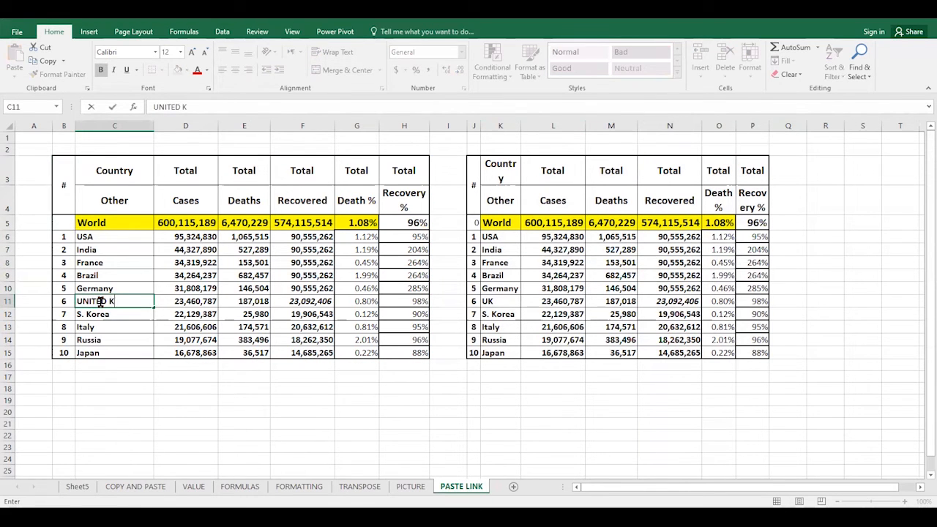
{"action": "type", "text": " KINGDOM"}
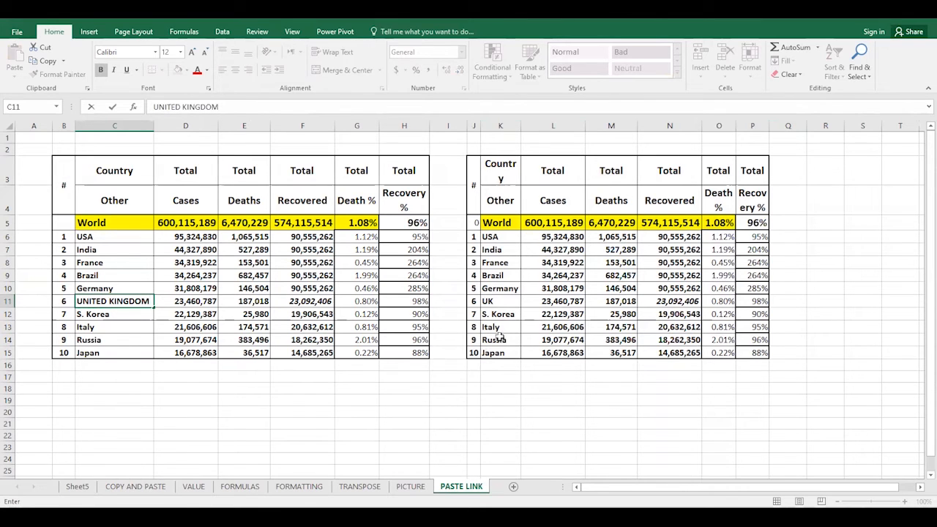
{"action": "left_click", "coordinate": [503, 401]}
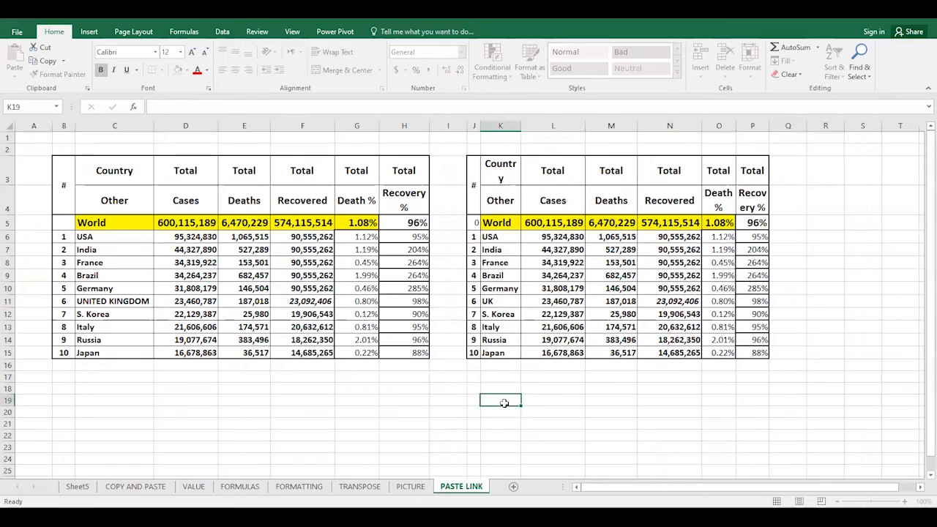
Widen column K to fit the full country name, and compare source cell C11 with the link formula in K11
{"action": "left_click_drag", "start_coordinate": [522, 126], "coordinate": [577, 380]}
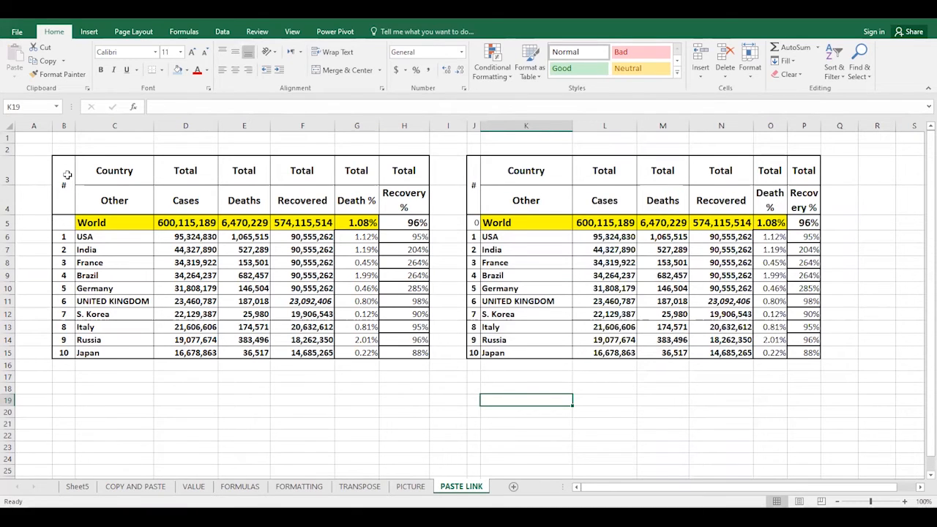
{"action": "left_click", "coordinate": [110, 300]}
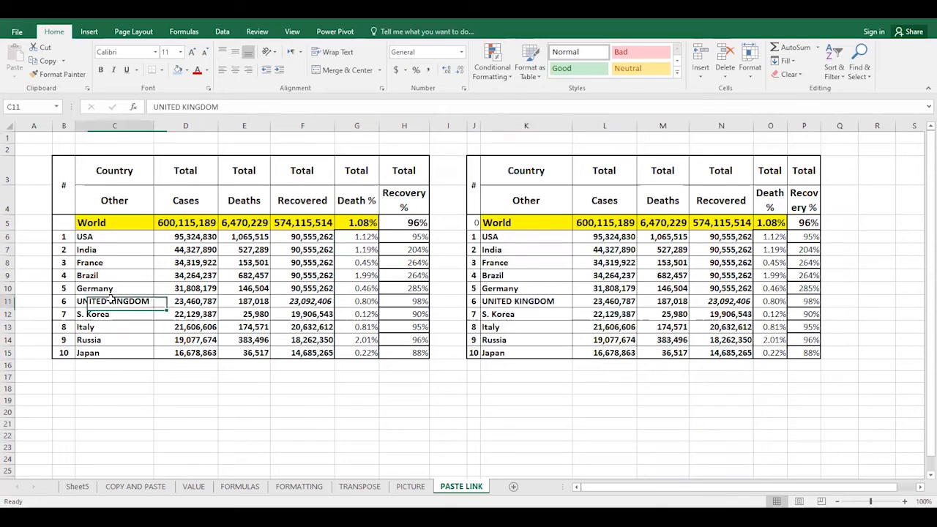
{"action": "left_click", "coordinate": [532, 300]}
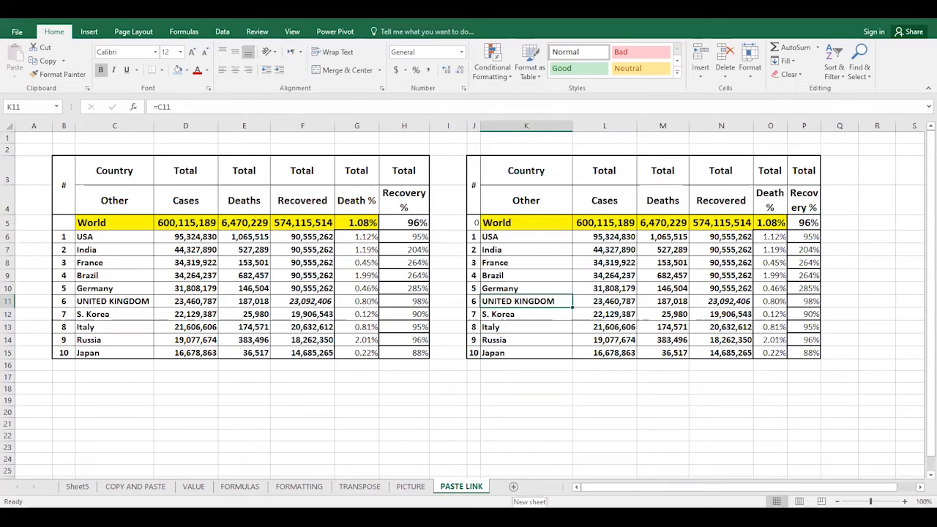
Add a new sheet, link its cell B3 to the World cell with ='PASTE LINK'!C5, and review the formula
{"action": "left_click", "coordinate": [513, 487]}
{"action": "left_click", "coordinate": [80, 161]}
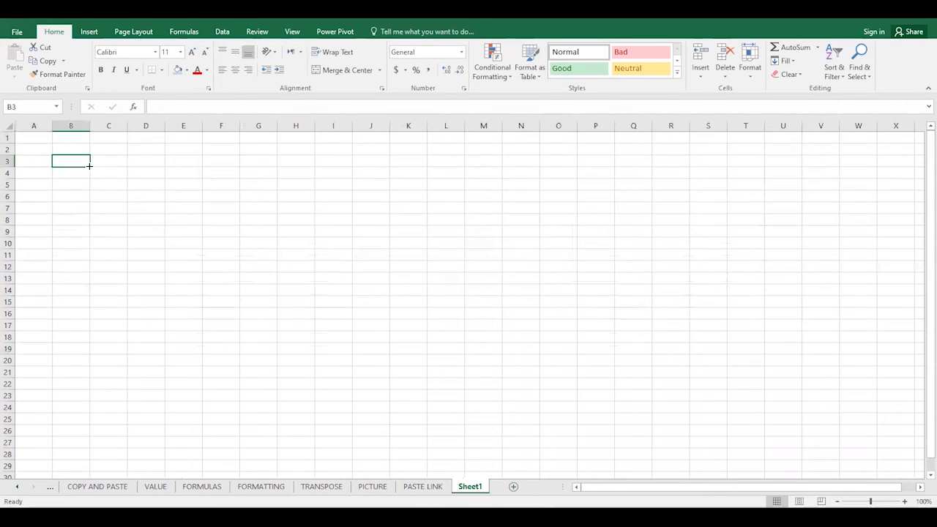
{"action": "type", "text": "="}
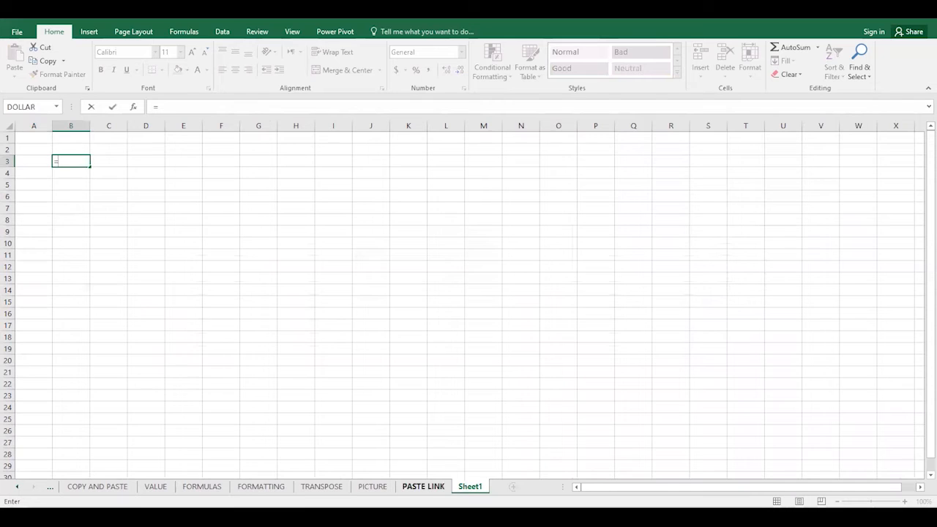
{"action": "left_click", "coordinate": [430, 488]}
{"action": "left_click", "coordinate": [130, 223]}
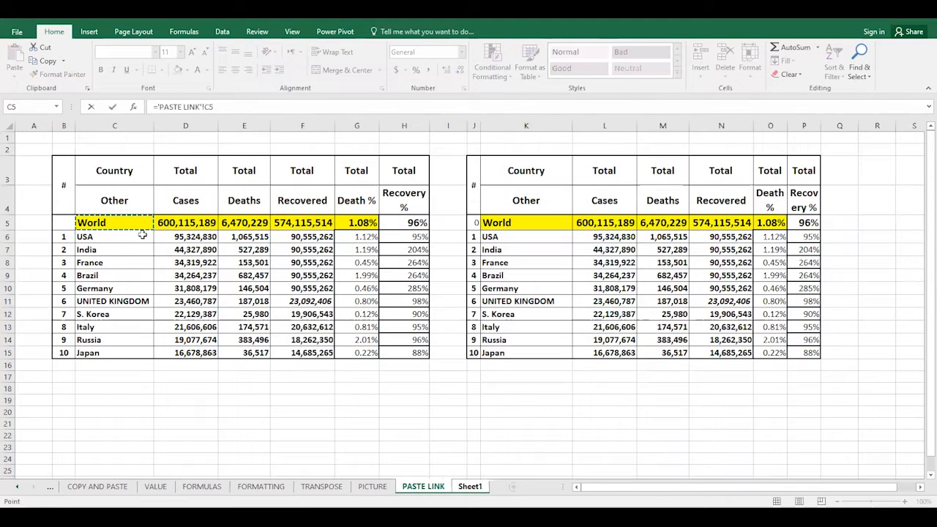
{"action": "key", "text": "Return"}
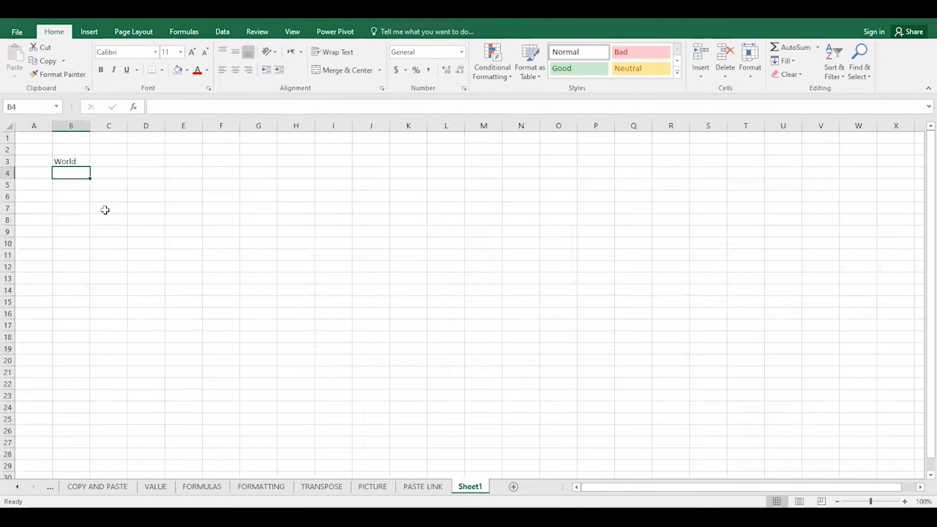
{"action": "left_click", "coordinate": [77, 161]}
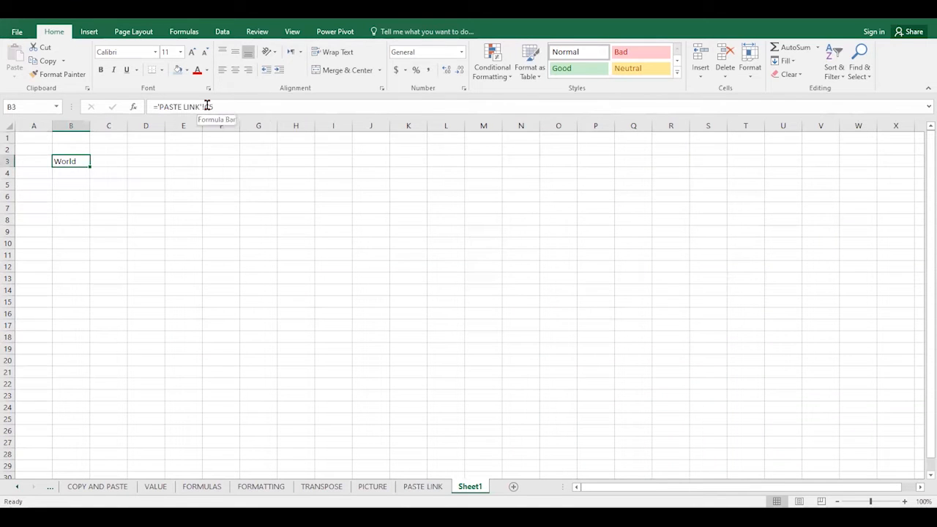
Fill the link formula in B3 of Sheet1 down to row 13 and across to column I
{"action": "left_click", "coordinate": [423, 485]}
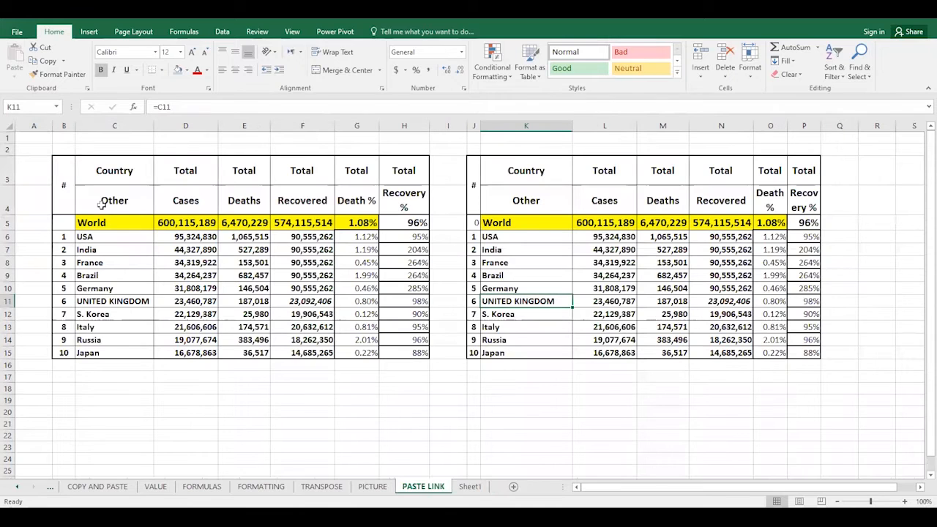
{"action": "left_click", "coordinate": [470, 486]}
{"action": "left_click_drag", "start_coordinate": [90, 166], "coordinate": [88, 282]}
{"action": "left_click", "coordinate": [96, 290]}
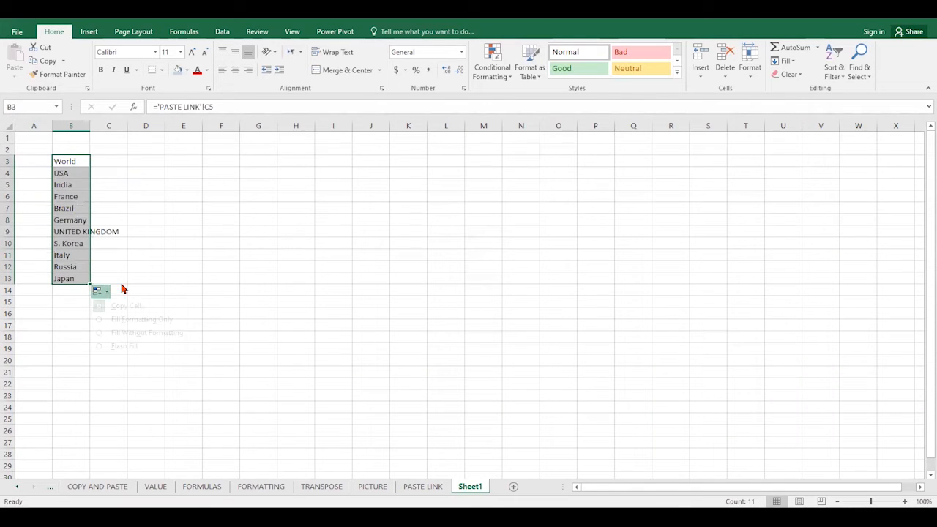
{"action": "left_click", "coordinate": [96, 290]}
{"action": "left_click_drag", "start_coordinate": [134, 283], "coordinate": [341, 305]}
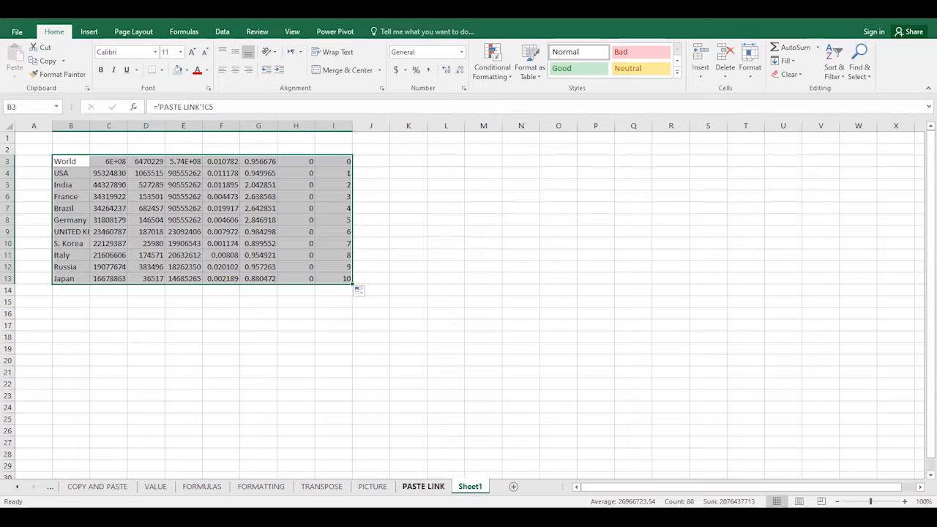
{"action": "left_click", "coordinate": [445, 442]}
Replace the text in source cell C5 on the PASTE LINK sheet with WORLD COVID
{"action": "left_click", "coordinate": [423, 485]}
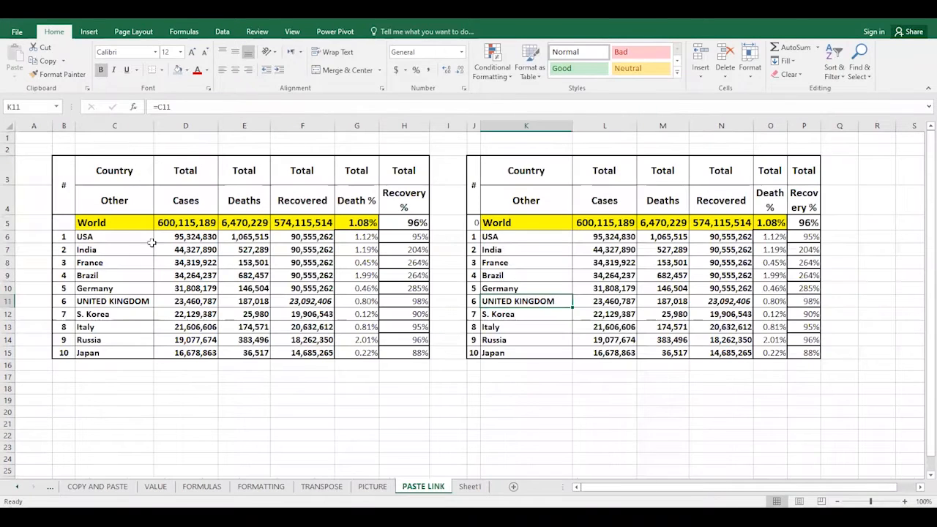
{"action": "left_click", "coordinate": [116, 223]}
{"action": "type", "text": "WOR"}
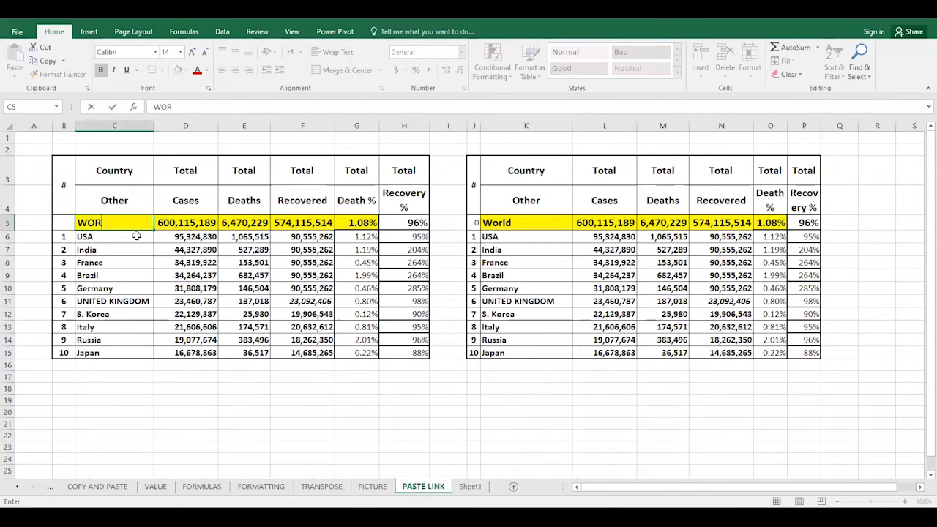
{"action": "type", "text": "LD COVID"}
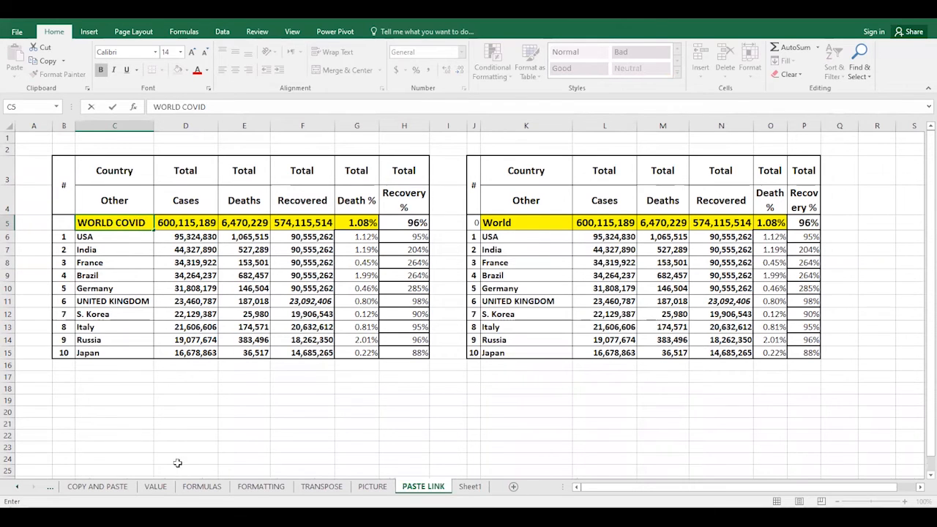
{"action": "left_click_drag", "start_coordinate": [132, 447], "coordinate": [190, 435]}
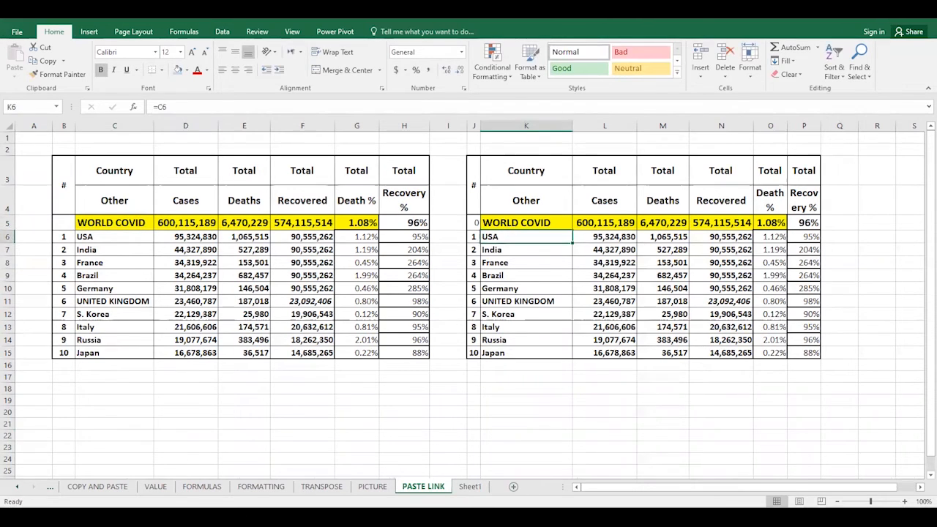
Widen column B on Sheet1 to fit the linked country names, and return to the PASTE LINK sheet
{"action": "left_click", "coordinate": [470, 486]}
{"action": "left_click_drag", "start_coordinate": [87, 128], "coordinate": [123, 151]}
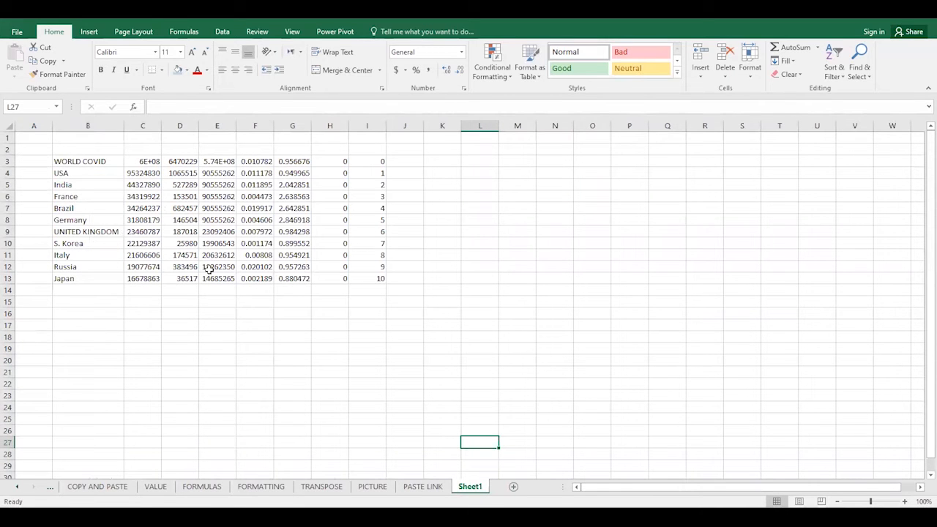
{"action": "left_click", "coordinate": [423, 485]}
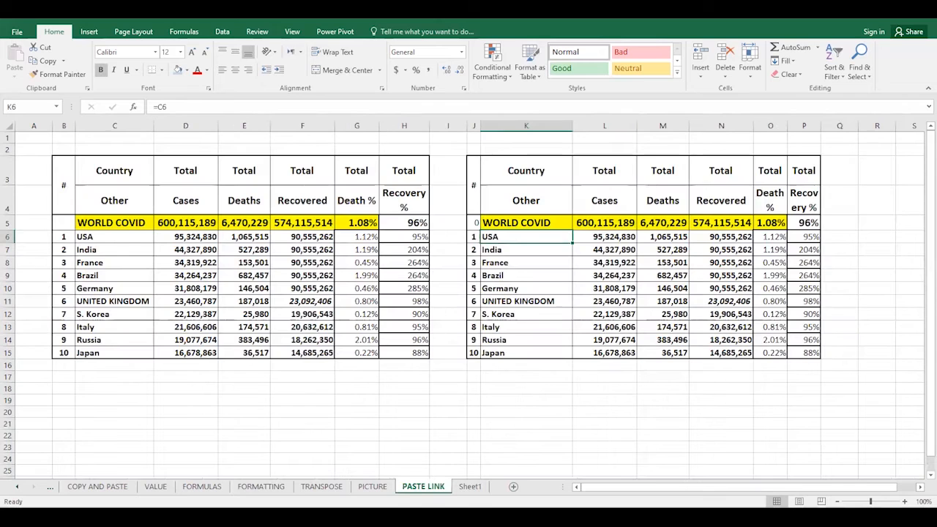
{"action": "left_click", "coordinate": [439, 424]}
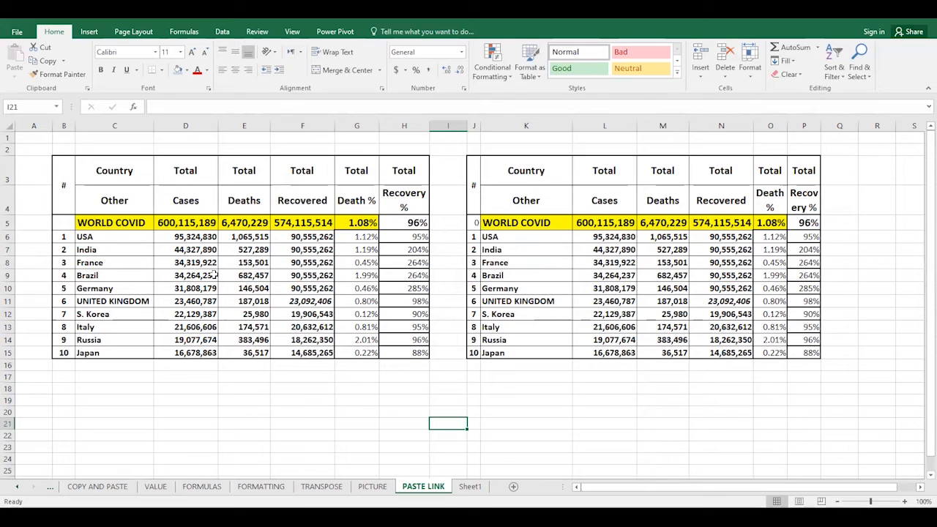
Copy the source table B3:H15 and paste it onto the blank PowerPoint slide using the destination styles
{"action": "left_click_drag", "start_coordinate": [66, 170], "coordinate": [404, 346]}
{"action": "key", "text": "ctrl+c"}
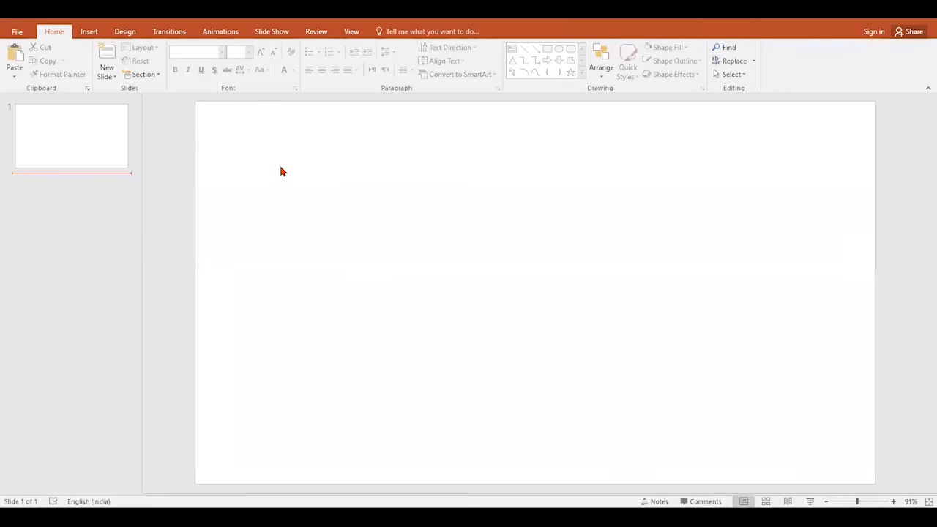
{"action": "right_click", "coordinate": [281, 171]}
{"action": "left_click", "coordinate": [305, 189]}
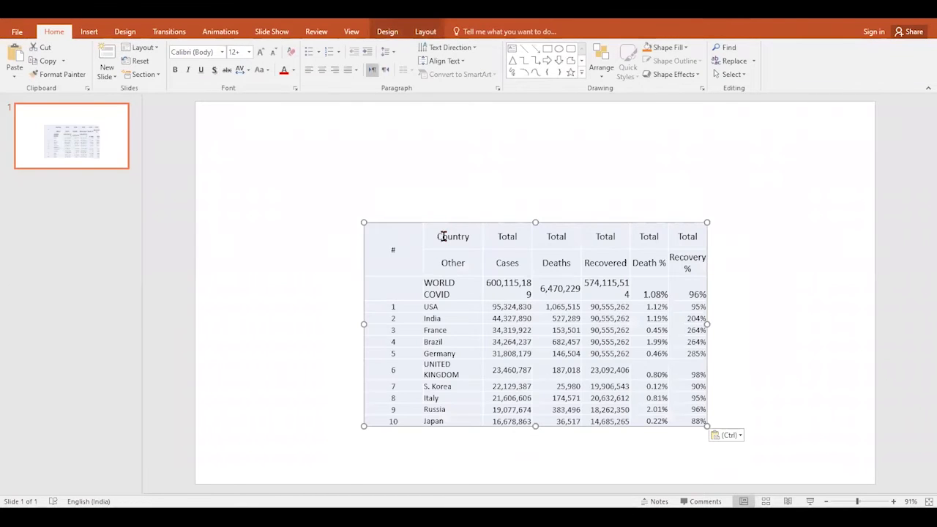
Enlarge the pasted table on the slide, and compare it with the source table in Excel
{"action": "left_click_drag", "start_coordinate": [363, 221], "coordinate": [293, 176]}
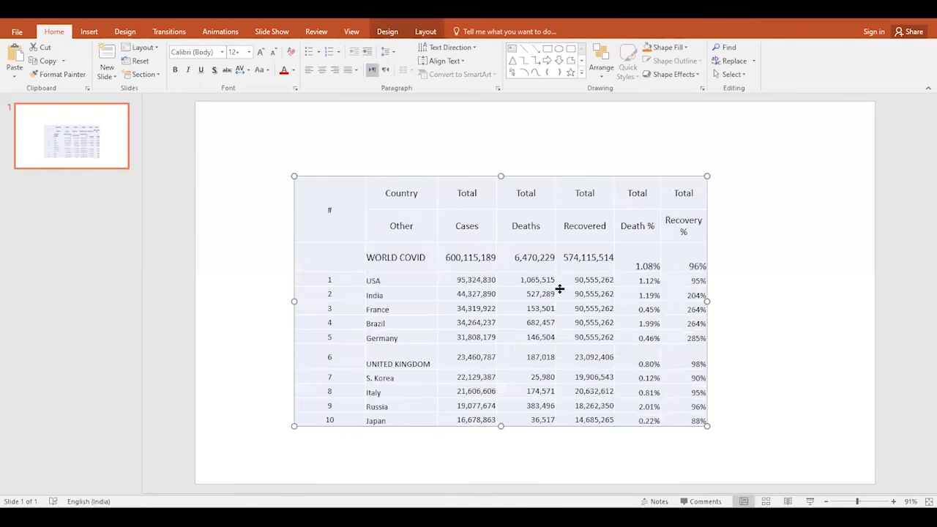
{"action": "left_click_drag", "start_coordinate": [706, 425], "coordinate": [804, 424]}
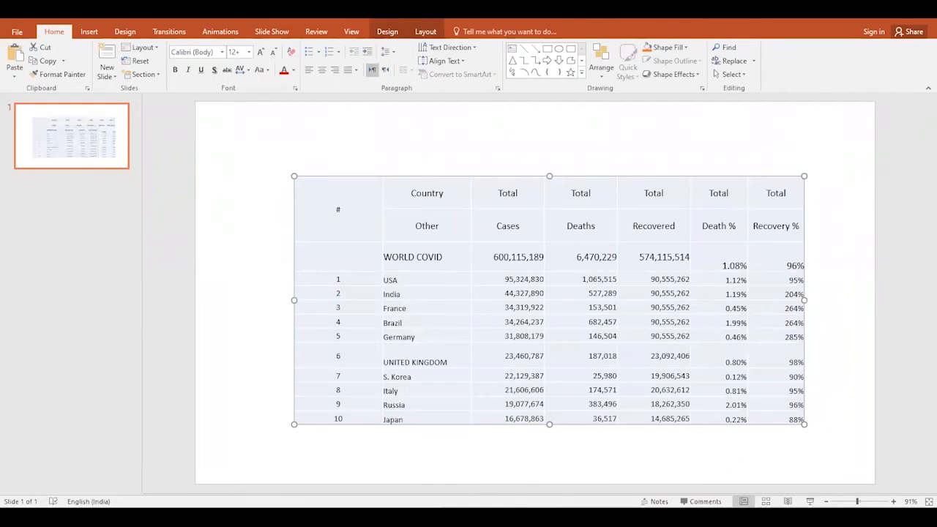
{"action": "mouse_move", "coordinate": [245, 517]}
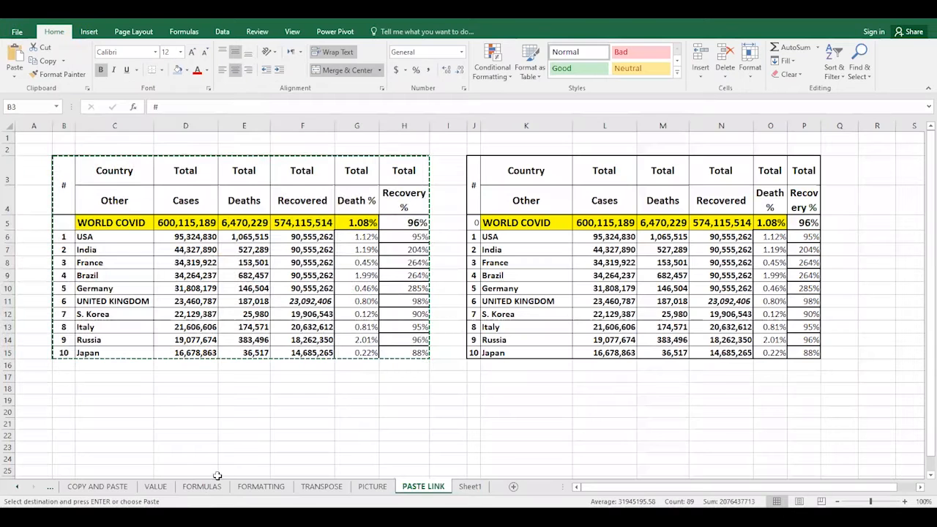
{"action": "left_click", "coordinate": [212, 479]}
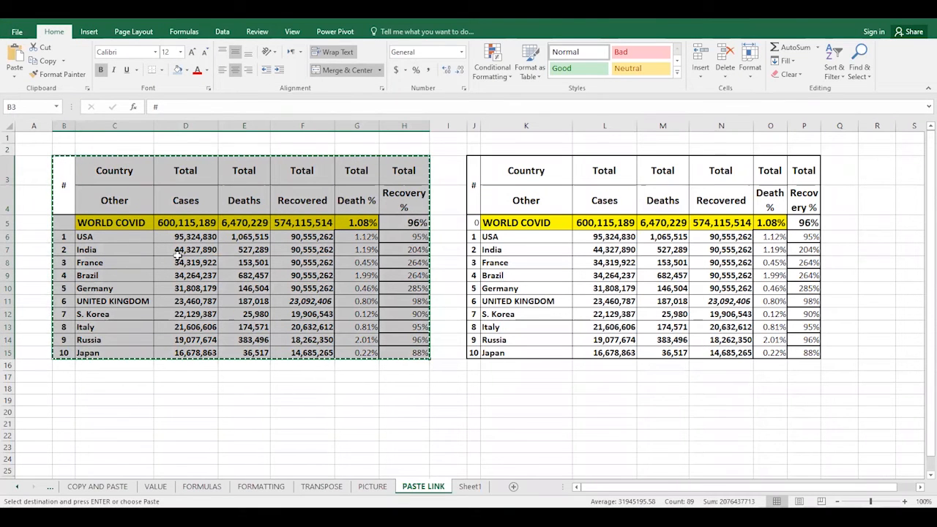
{"action": "left_click", "coordinate": [428, 517]}
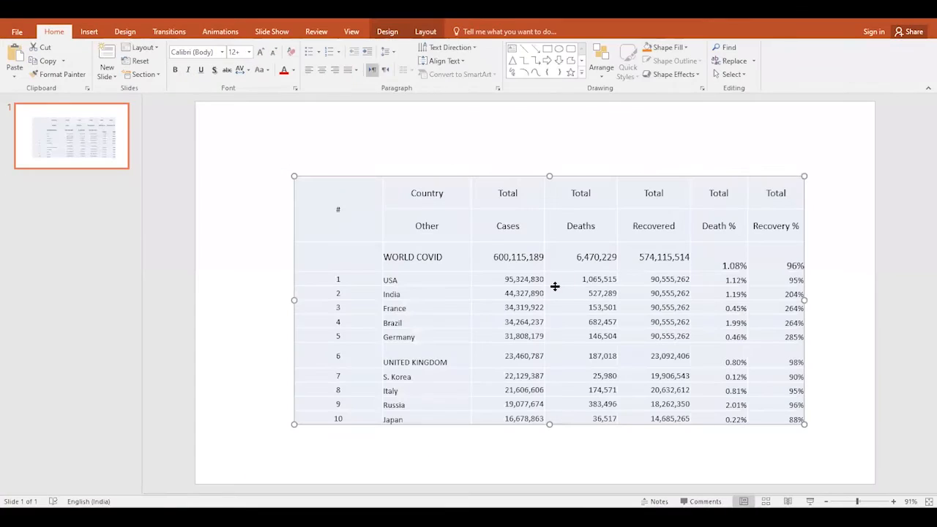
Replace UNITED KINGDOM with UK in the slide table, and deselect the table
{"action": "left_click_drag", "start_coordinate": [453, 361], "coordinate": [379, 361]}
{"action": "left_click_drag", "start_coordinate": [453, 360], "coordinate": [400, 361]}
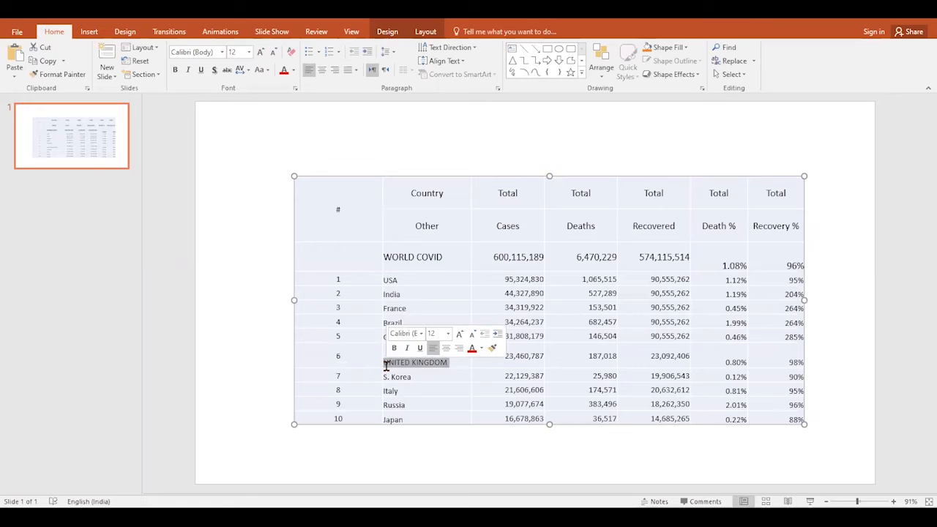
{"action": "type", "text": "UK"}
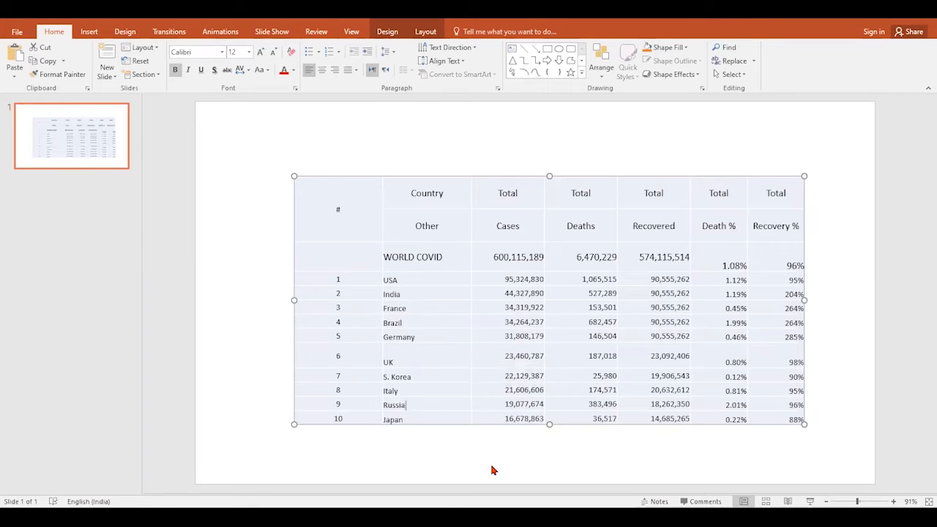
{"action": "left_click", "coordinate": [480, 431]}
Check the source table in Excel, and add a new blank slide after slide 1 in PowerPoint
{"action": "mouse_move", "coordinate": [247, 517]}
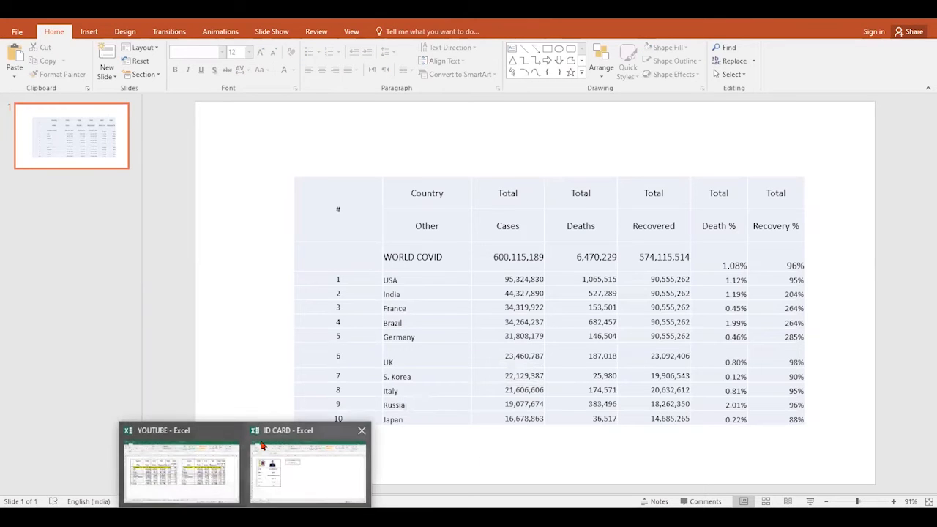
{"action": "left_click", "coordinate": [206, 475]}
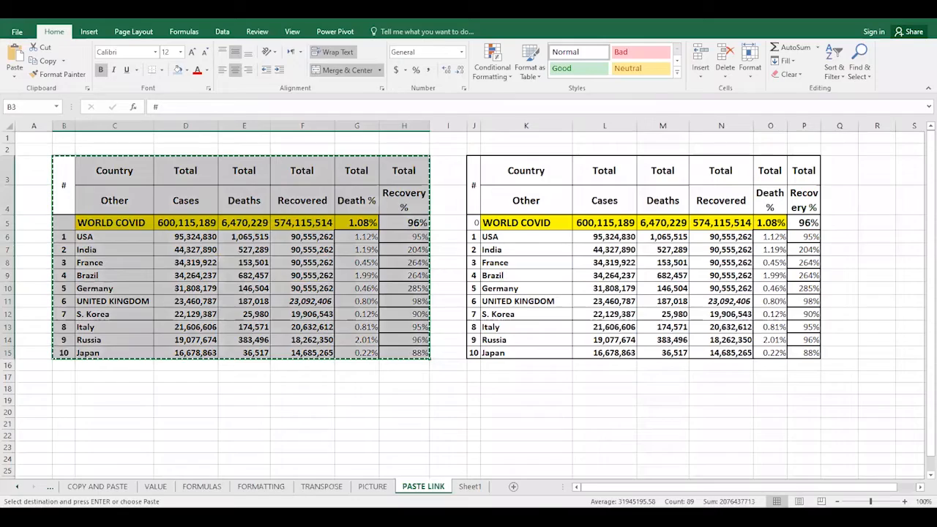
{"action": "key", "text": "alt+Tab"}
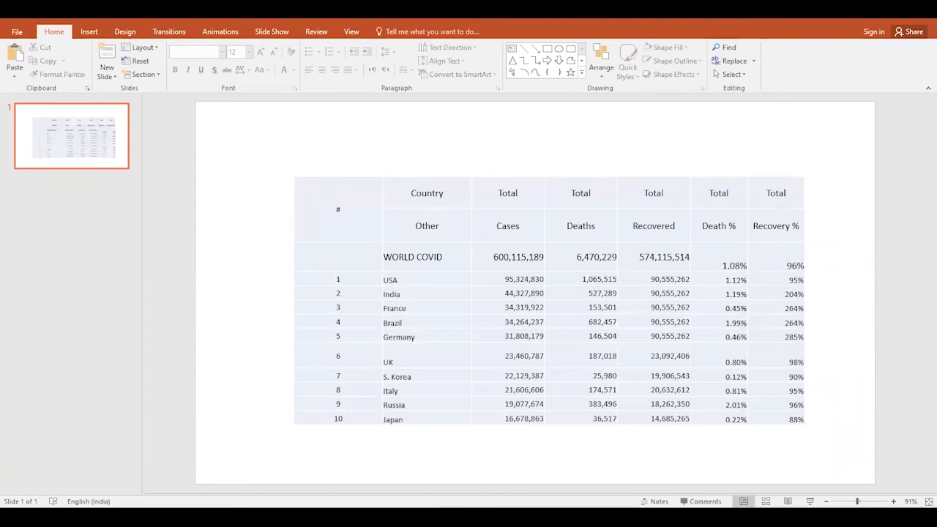
{"action": "left_click", "coordinate": [48, 190]}
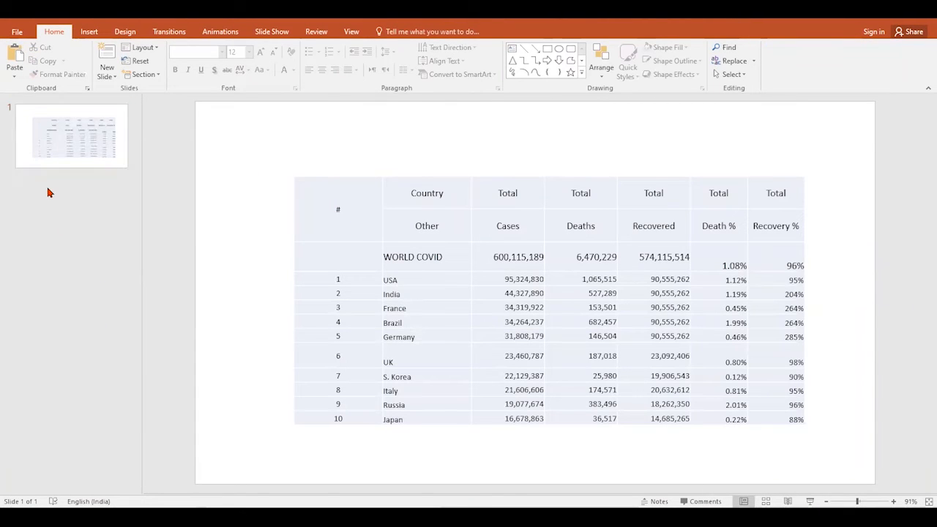
{"action": "left_click", "coordinate": [107, 58]}
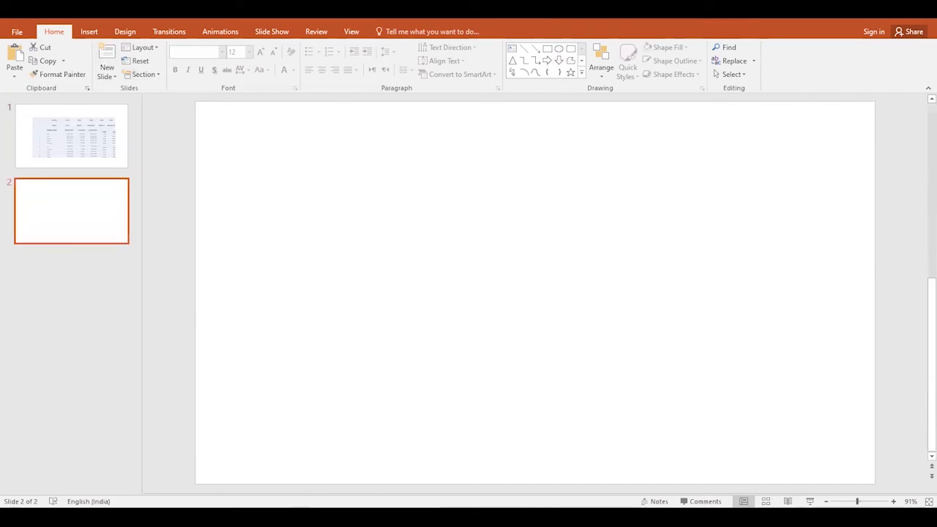
Check the copied source range in Excel, and paste it as an embedded object onto slide 2 in PowerPoint
{"action": "mouse_move", "coordinate": [247, 517]}
{"action": "left_click", "coordinate": [213, 459]}
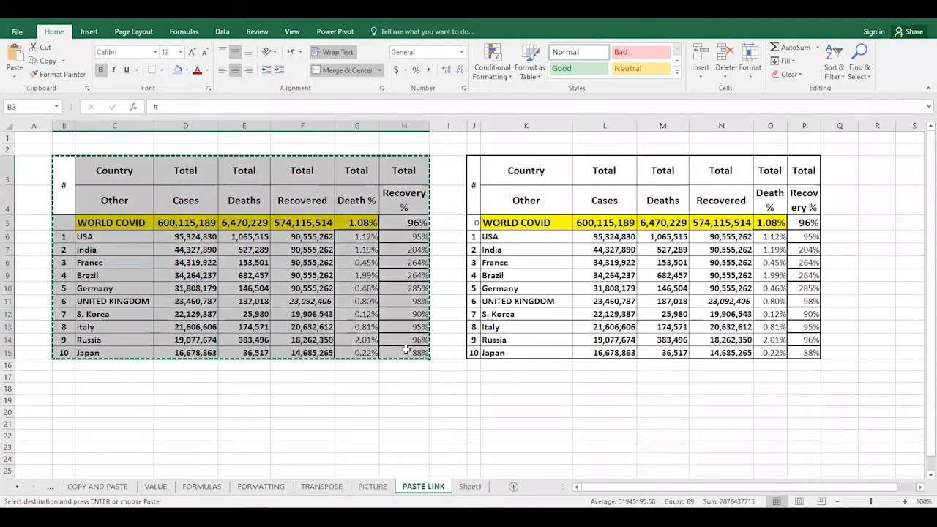
{"action": "key", "text": "alt+Tab"}
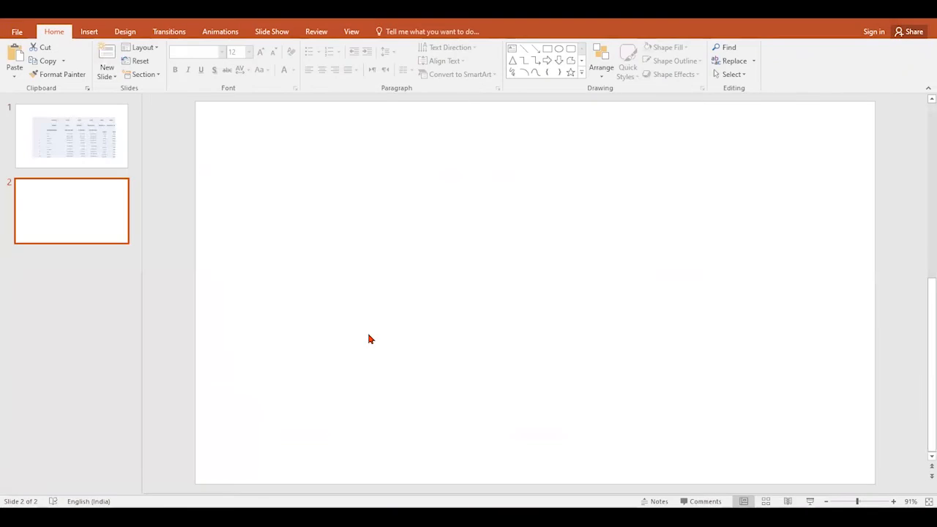
{"action": "right_click", "coordinate": [309, 174]}
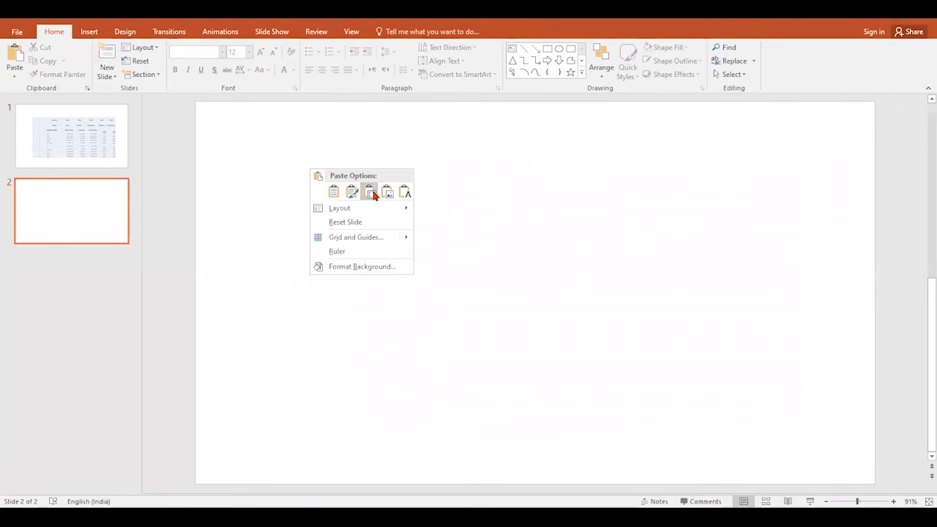
{"action": "left_click", "coordinate": [369, 193]}
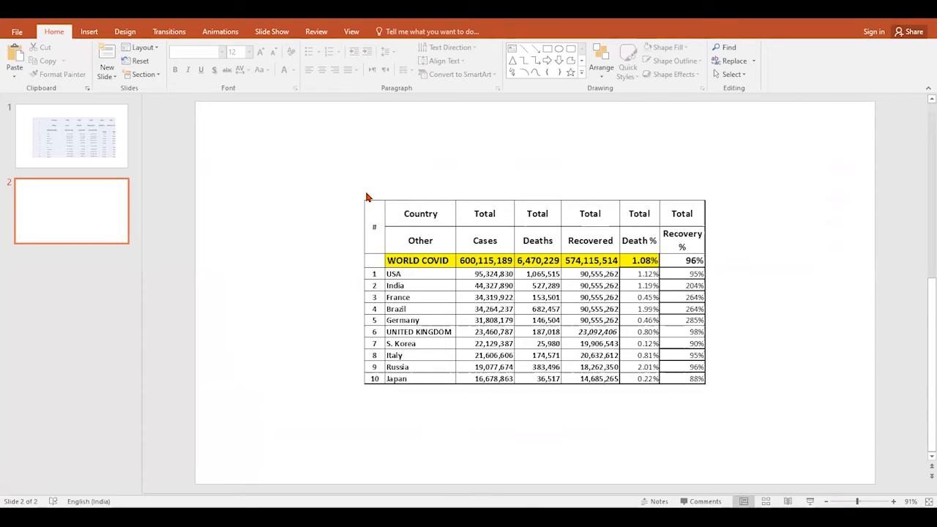
Enlarge the embedded table and center it on slide 2, and open its embedded worksheet for editing
{"action": "left_click_drag", "start_coordinate": [365, 197], "coordinate": [306, 168]}
{"action": "left_click_drag", "start_coordinate": [768, 427], "coordinate": [794, 445]}
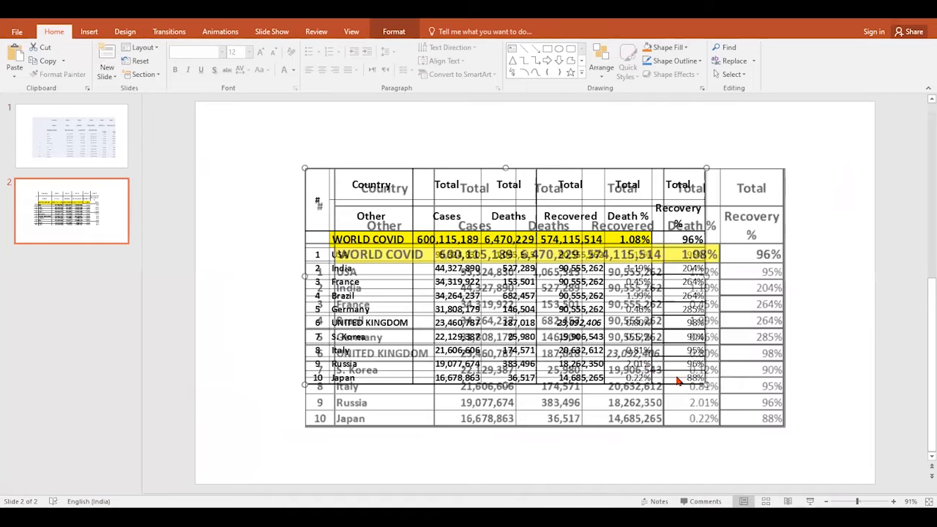
{"action": "left_click_drag", "start_coordinate": [595, 441], "coordinate": [569, 432]}
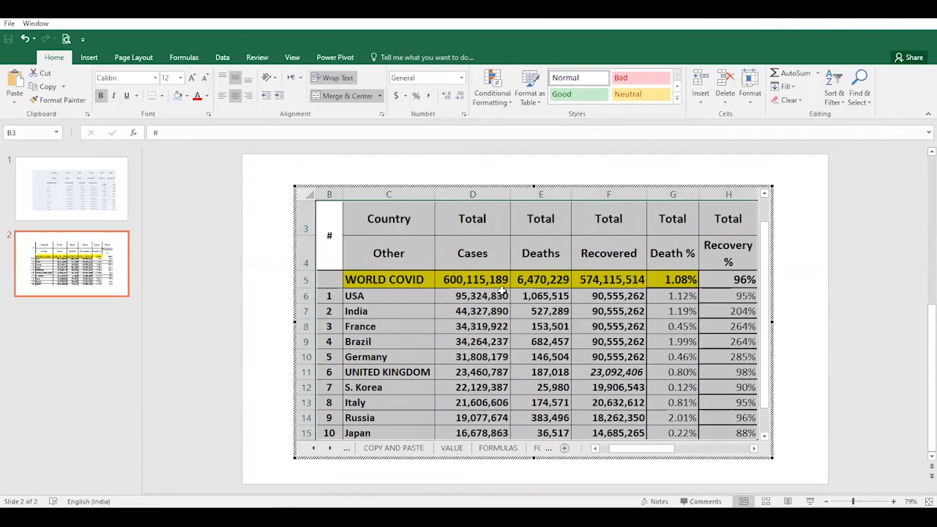
Try replacing the country in cell C11 of the embedded worksheet with USA, and undo the change
{"action": "left_click", "coordinate": [403, 375]}
{"action": "type", "text": "USA"}
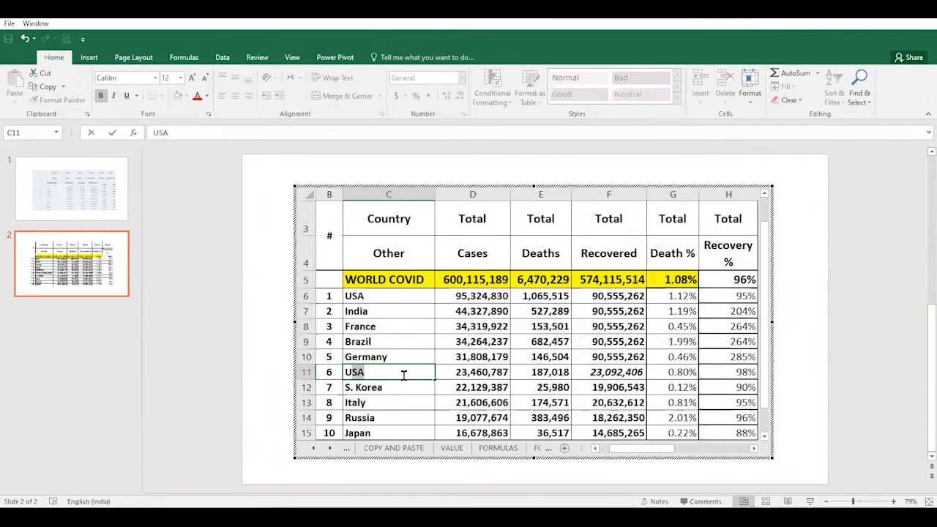
{"action": "key", "text": "ctrl+z"}
{"action": "type", "text": "SA"}
{"action": "left_click", "coordinate": [489, 378]}
{"action": "key", "text": "ctrl+z"}
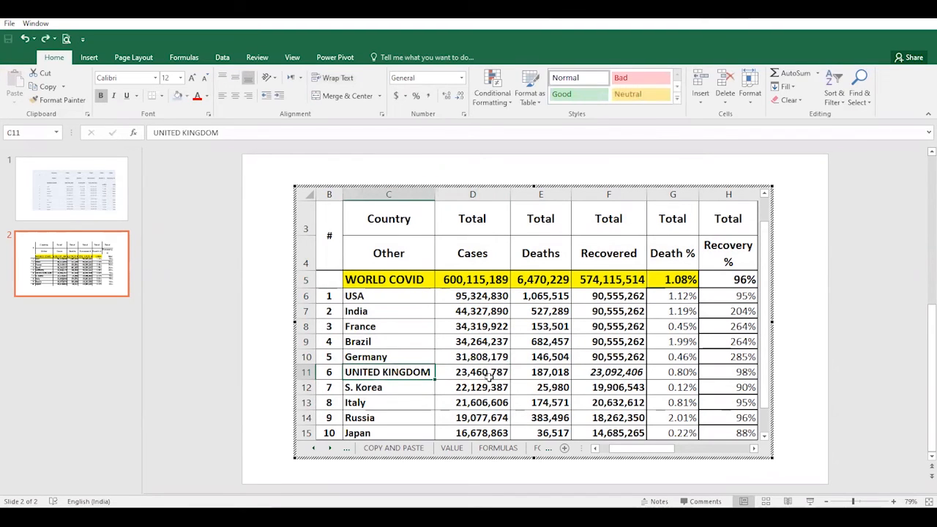
Inspect the embedded worksheet on slide 2, including cell C10, and return to the slide
{"action": "double_click", "coordinate": [420, 357]}
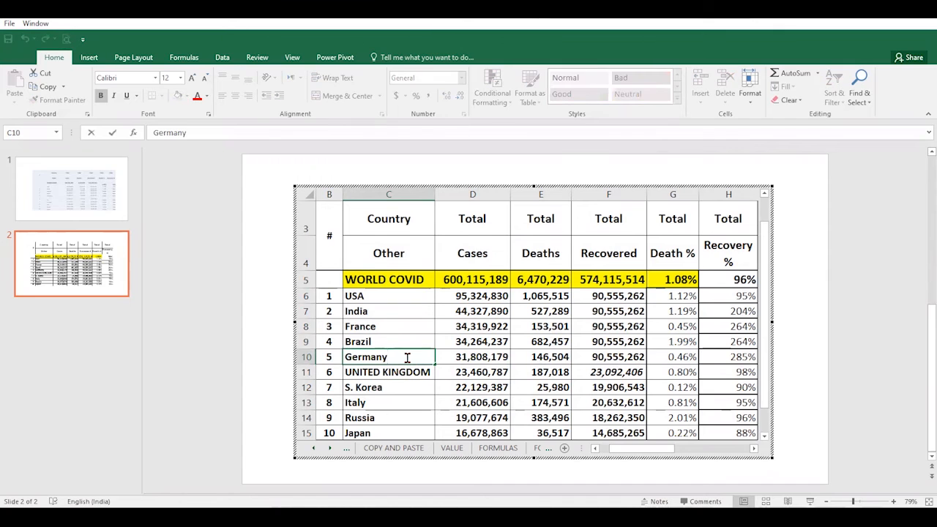
{"action": "left_click", "coordinate": [821, 338]}
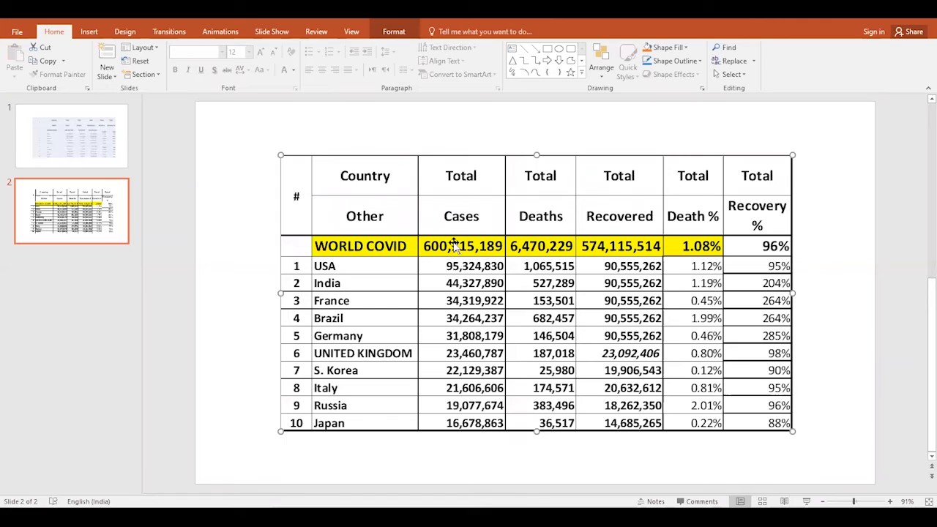
{"action": "left_click", "coordinate": [83, 262]}
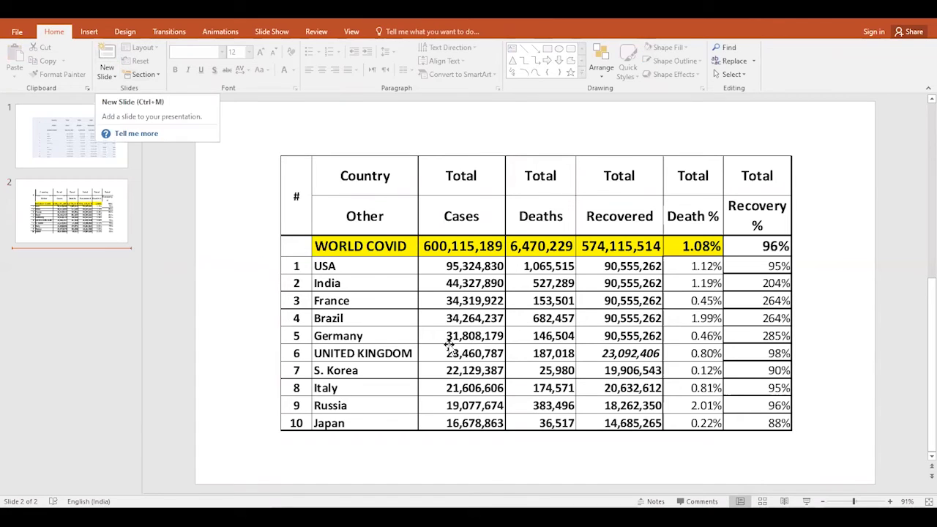
{"action": "double_click", "coordinate": [484, 284]}
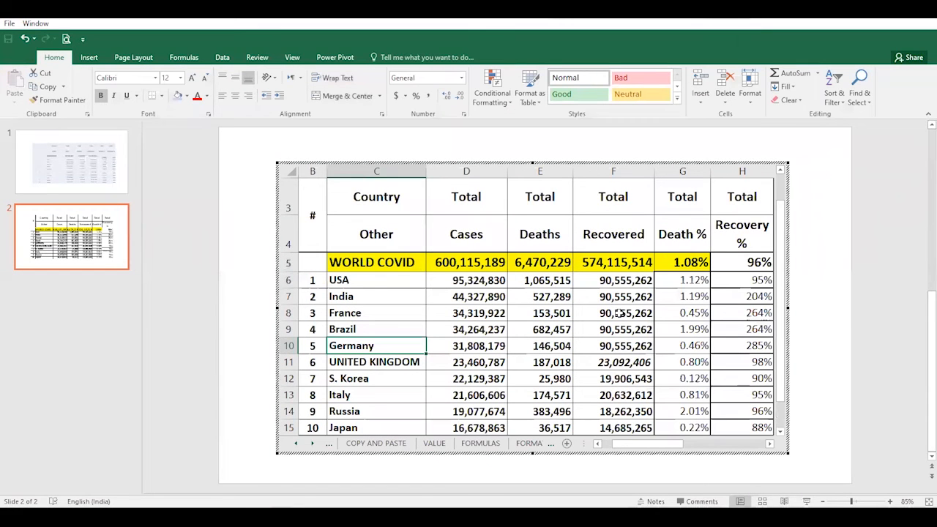
{"action": "left_click", "coordinate": [850, 334]}
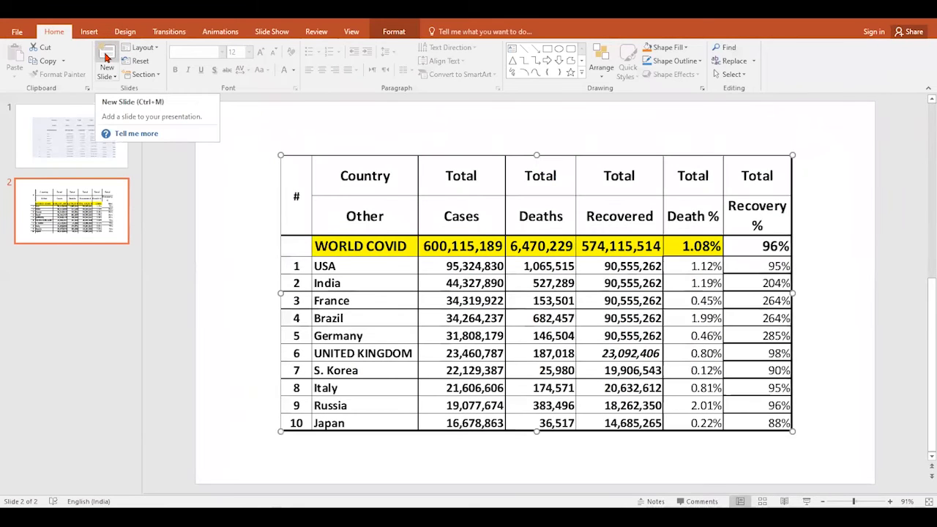
Add a new blank slide after slide 2, and switch to the YOUTUBE workbook in Excel
{"action": "left_click", "coordinate": [106, 57]}
{"action": "mouse_move", "coordinate": [266, 469]}
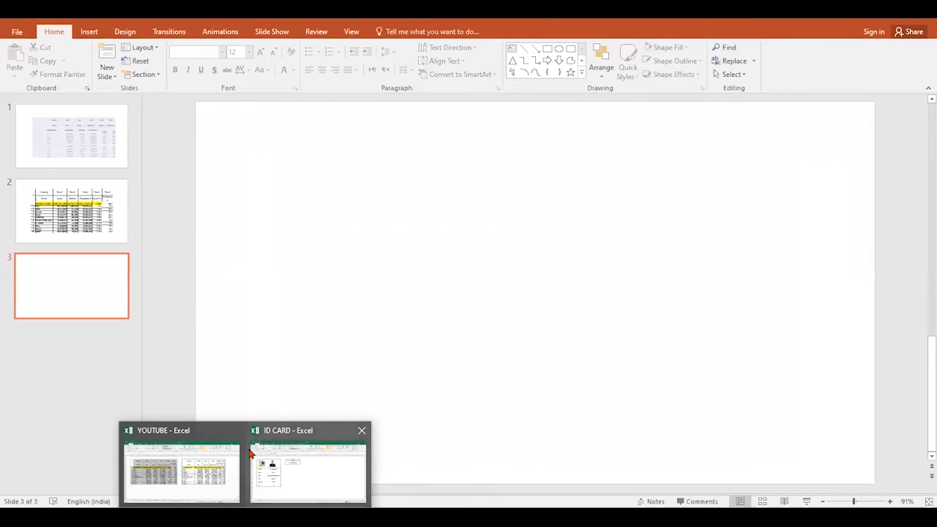
{"action": "left_click", "coordinate": [214, 466]}
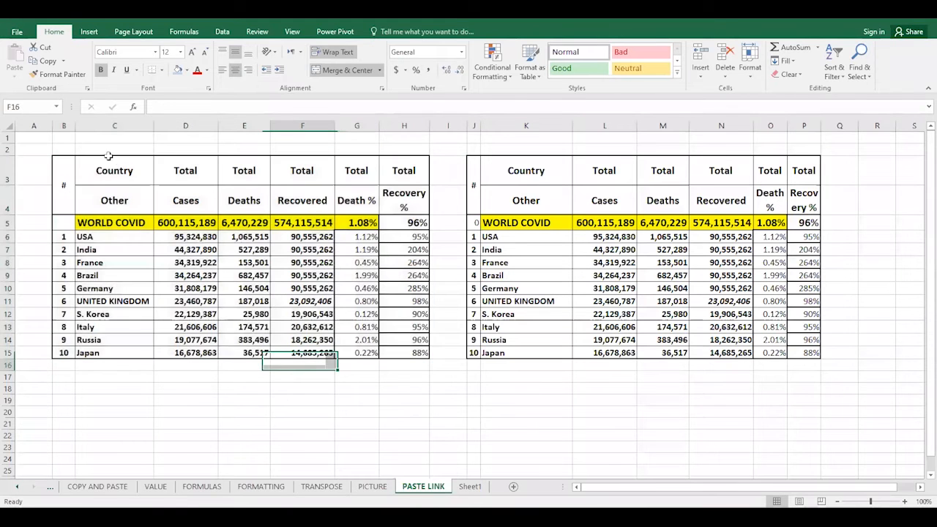
{"action": "left_click_drag", "start_coordinate": [114, 224], "coordinate": [128, 358]}
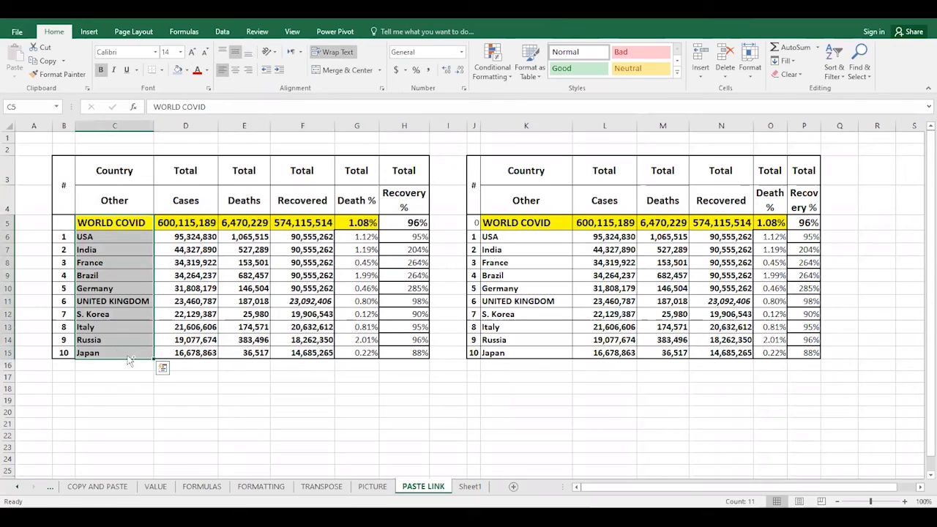
{"action": "key", "text": "ctrl+q"}
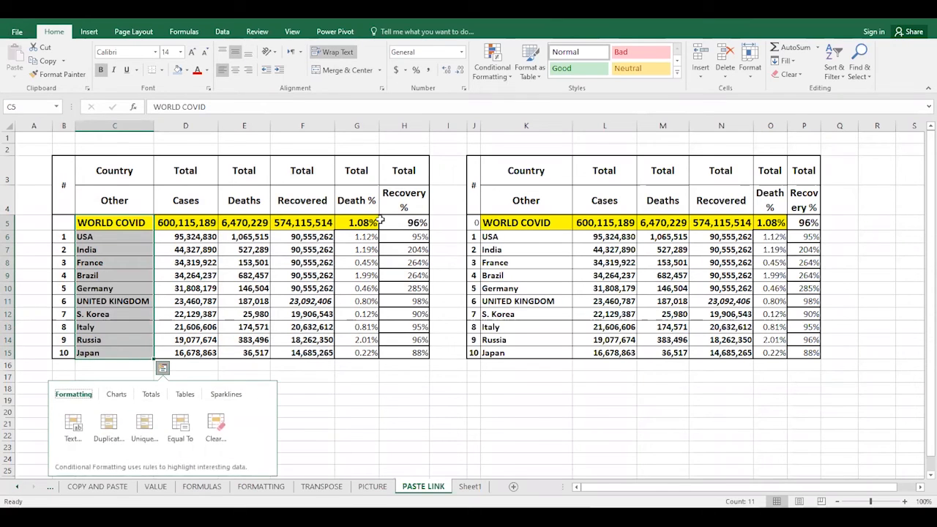
{"action": "left_click_drag", "start_coordinate": [360, 223], "coordinate": [368, 355]}
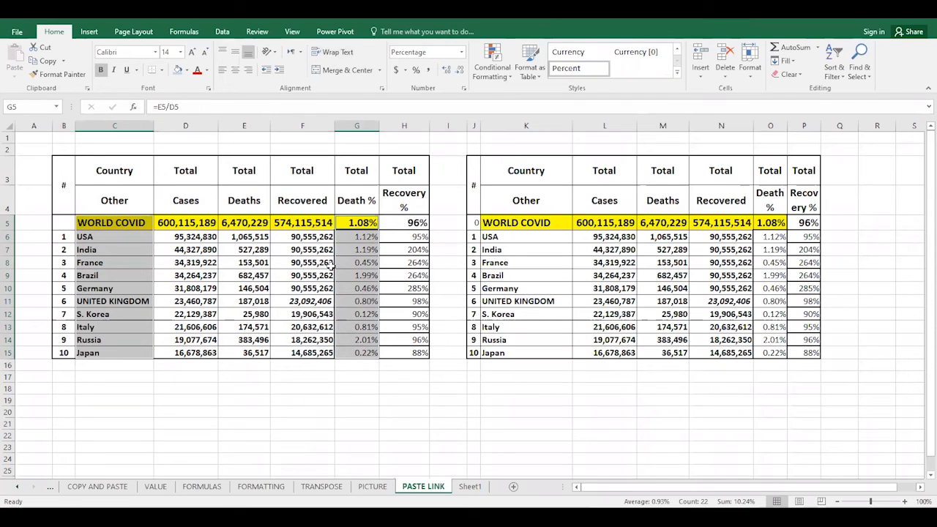
Insert a 3-D clustered column chart from C4:C15 and G4:G15 on the PASTE LINK sheet, and enlarge it
{"action": "left_click_drag", "start_coordinate": [117, 202], "coordinate": [138, 353]}
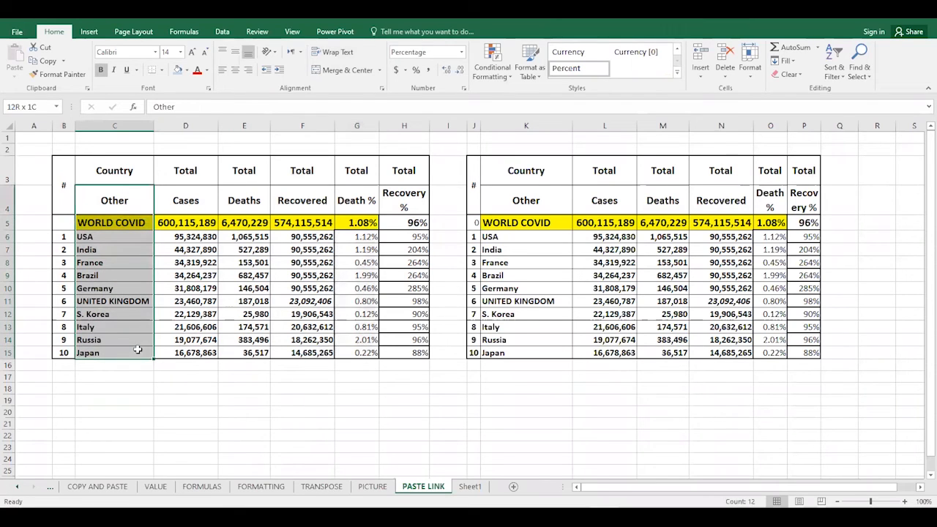
{"action": "left_click_drag", "start_coordinate": [355, 213], "coordinate": [369, 348]}
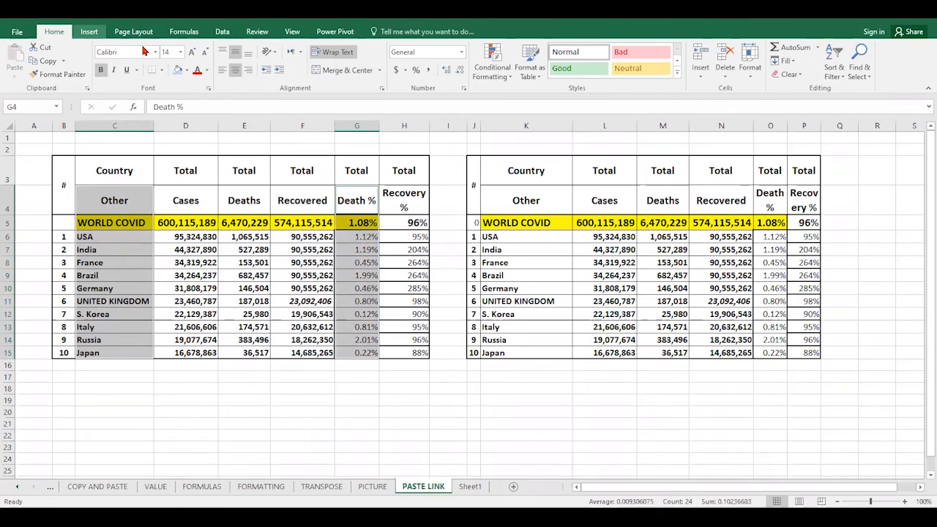
{"action": "left_click", "coordinate": [88, 32]}
{"action": "left_click", "coordinate": [437, 49]}
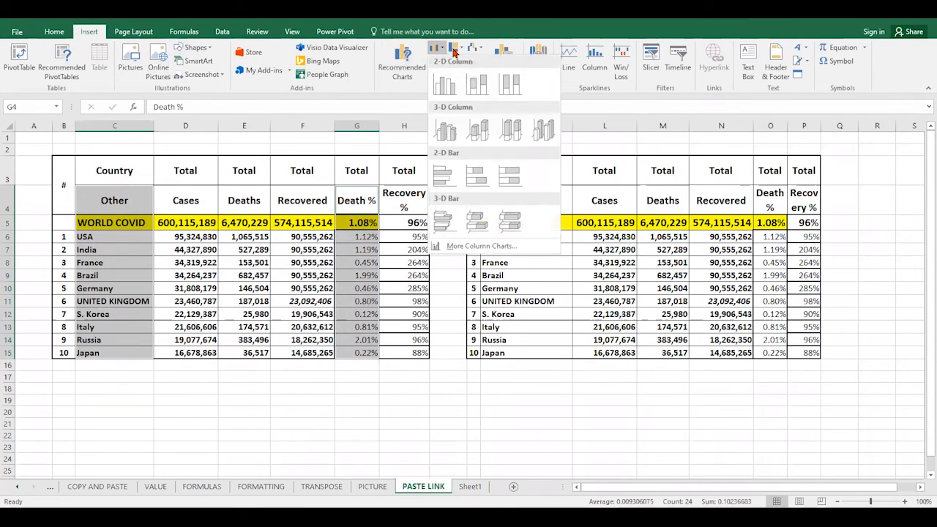
{"action": "left_click", "coordinate": [446, 132]}
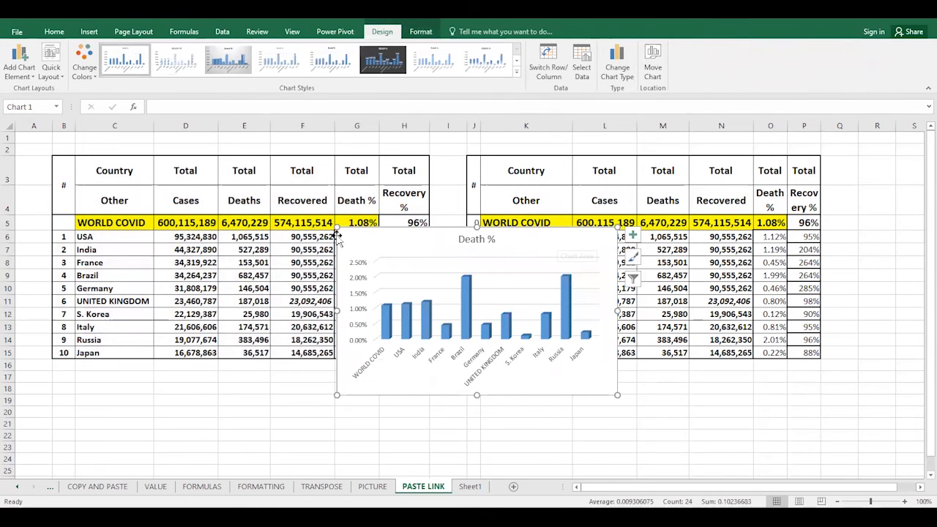
{"action": "left_click_drag", "start_coordinate": [335, 231], "coordinate": [275, 191]}
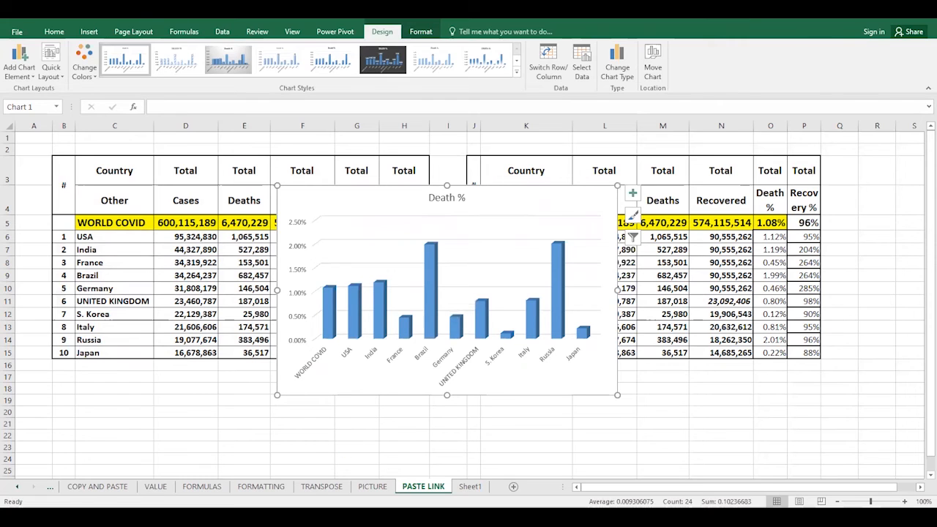
Switch to PowerPoint, paste the Death % column chart onto slide 3, and enlarge it
{"action": "left_click", "coordinate": [341, 517]}
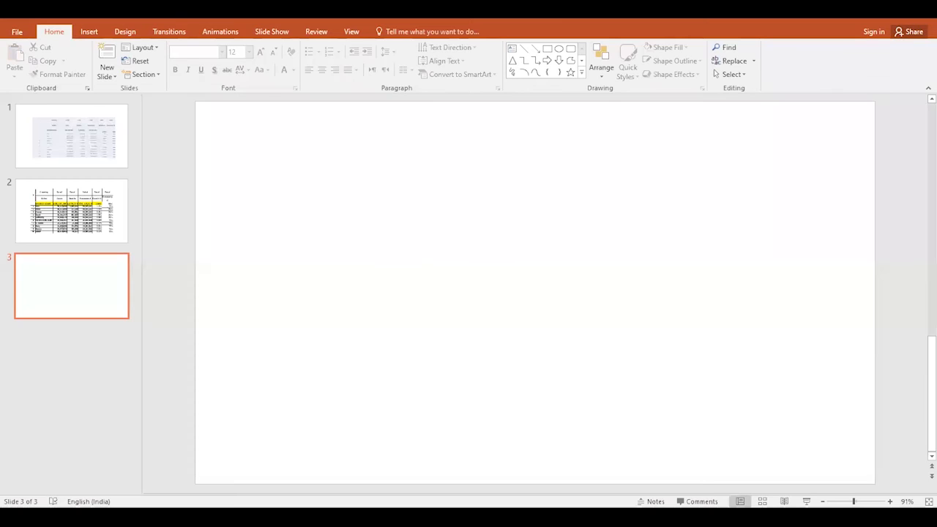
{"action": "right_click", "coordinate": [398, 239]}
{"action": "left_click", "coordinate": [419, 189]}
{"action": "right_click", "coordinate": [408, 209]}
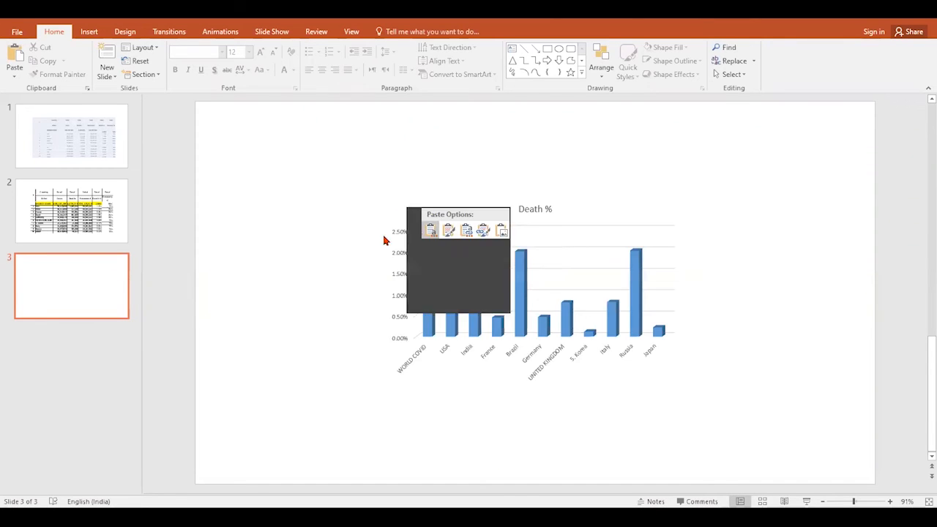
{"action": "left_click", "coordinate": [359, 249]}
{"action": "key", "text": "ctrl+v"}
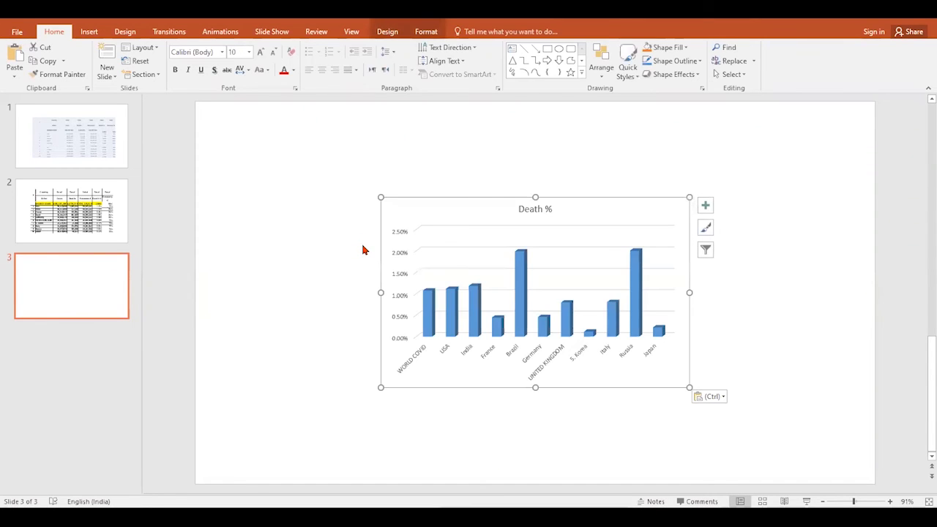
{"action": "left_click_drag", "start_coordinate": [378, 192], "coordinate": [345, 173]}
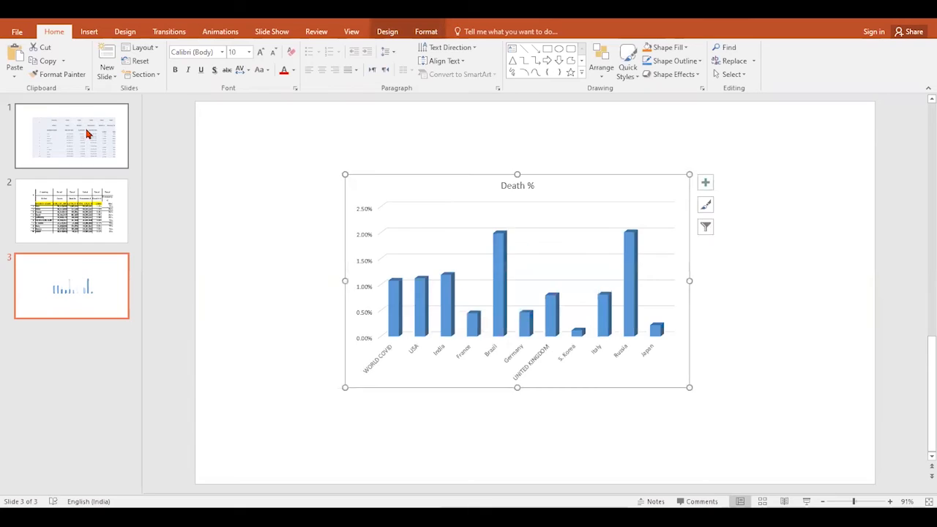
Review the table on slide 1, and move the Death % chart slightly down on slide 3
{"action": "left_click", "coordinate": [88, 130]}
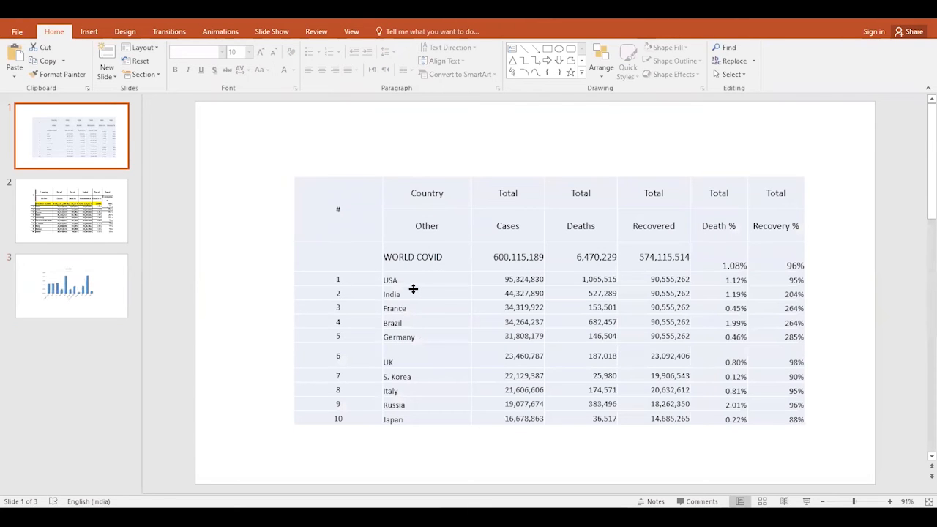
{"action": "left_click", "coordinate": [71, 287]}
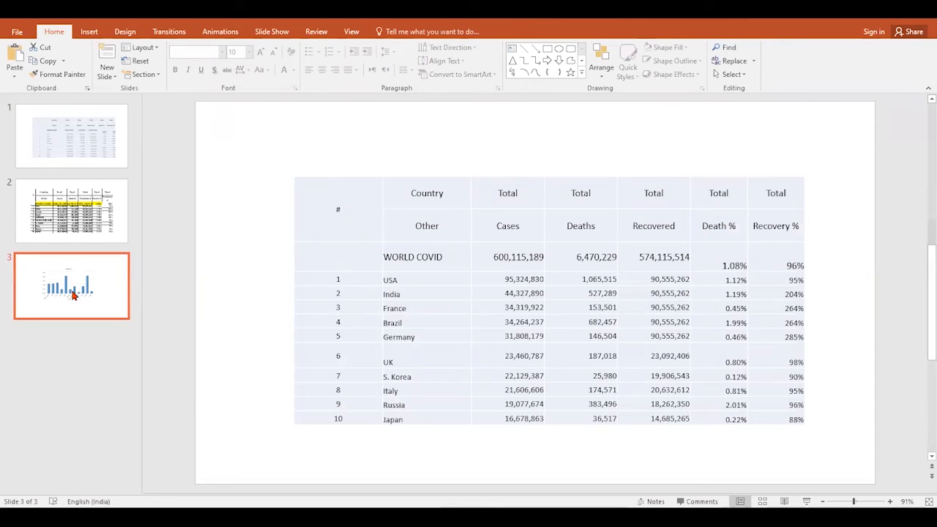
{"action": "left_click", "coordinate": [535, 284]}
{"action": "mouse_move", "coordinate": [582, 189]}
{"action": "left_mouse_down"}
{"action": "mouse_move", "coordinate": [591, 182]}
{"action": "mouse_move", "coordinate": [580, 196]}
{"action": "left_mouse_up"}
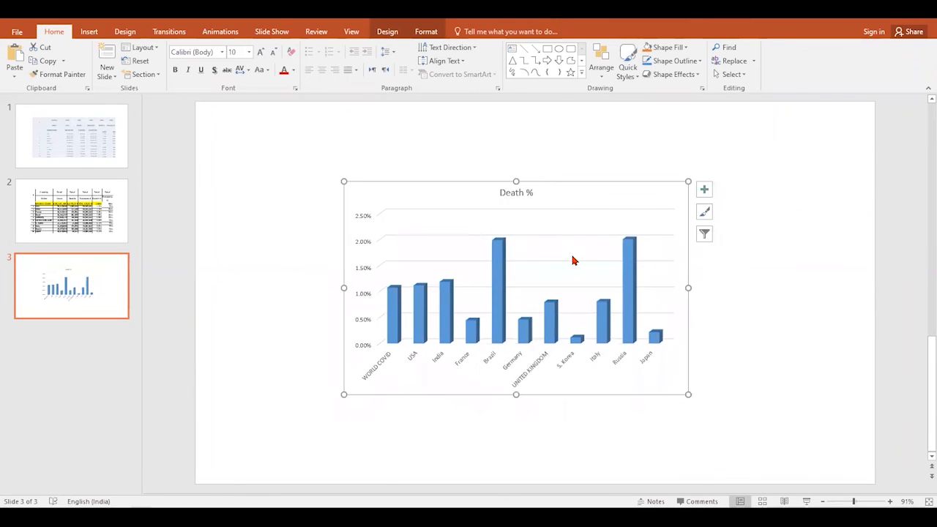